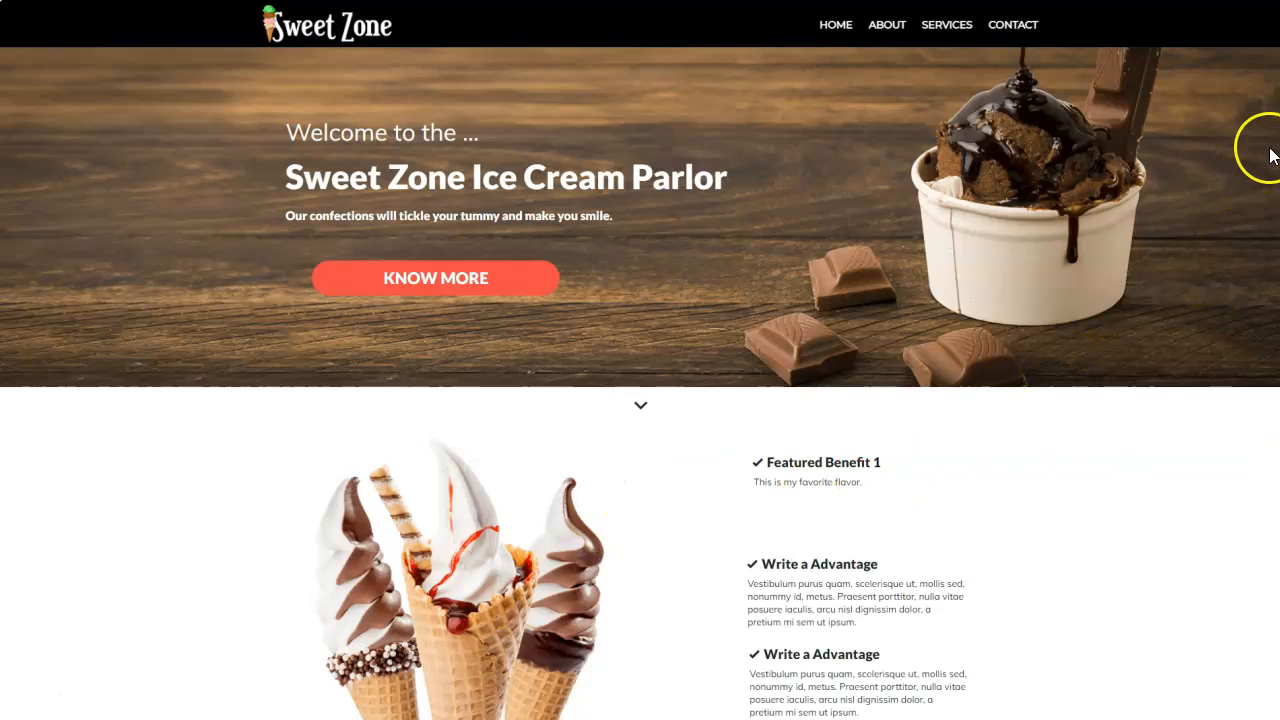
- Open the live ABOUT page and scroll through its hero, text, team cards and contact banner
{"action": "scroll", "coordinate": [1275, 242], "scroll_direction": "down", "scroll_amount": 3}
{"action": "left_click_drag", "start_coordinate": [1275, 242], "coordinate": [1274, 690]}
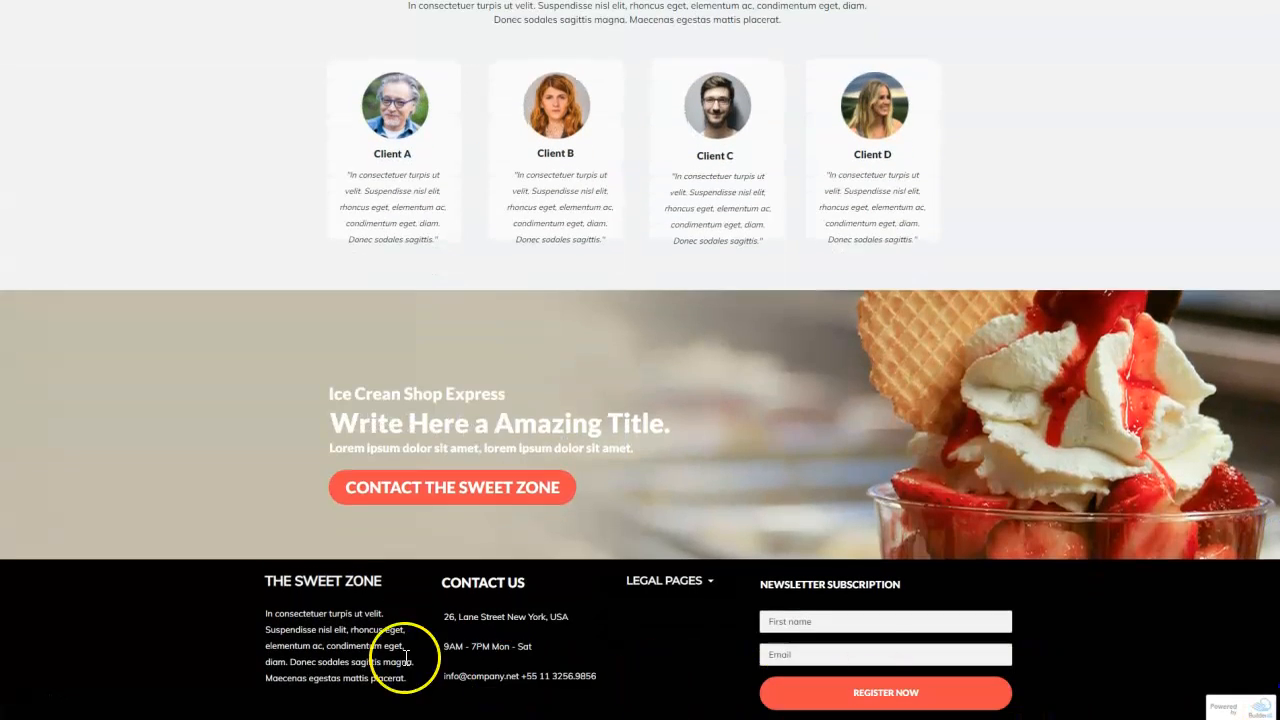
{"action": "left_click_drag", "start_coordinate": [1271, 634], "coordinate": [1249, 103]}
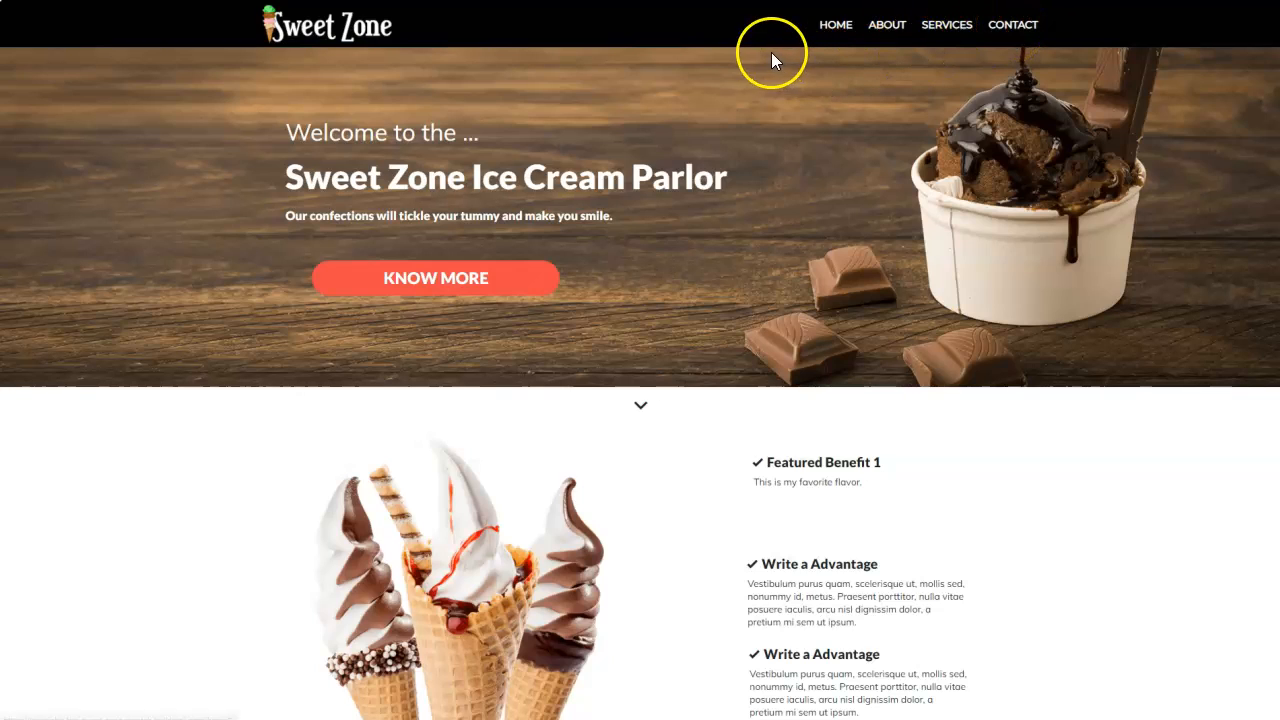
{"action": "left_click", "coordinate": [897, 30]}
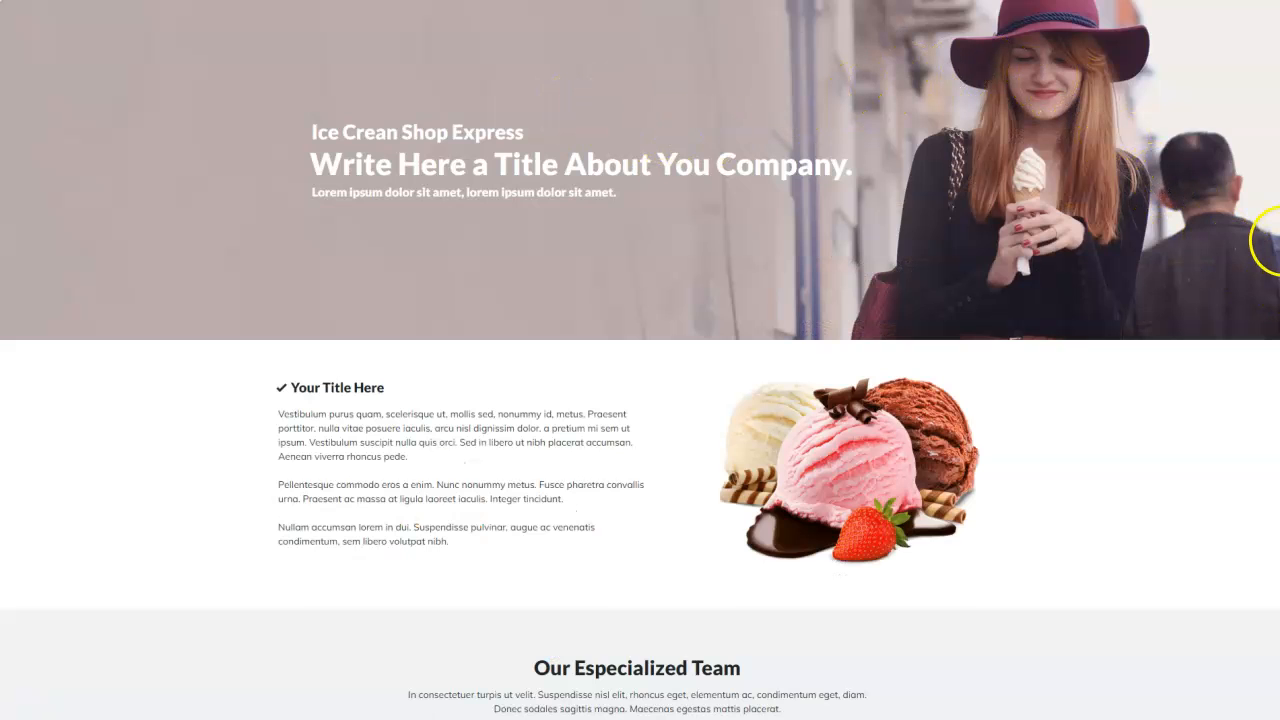
{"action": "scroll", "coordinate": [1272, 255], "scroll_direction": "down", "scroll_amount": 1}
{"action": "scroll", "coordinate": [1276, 243], "scroll_direction": "down", "scroll_amount": 5}
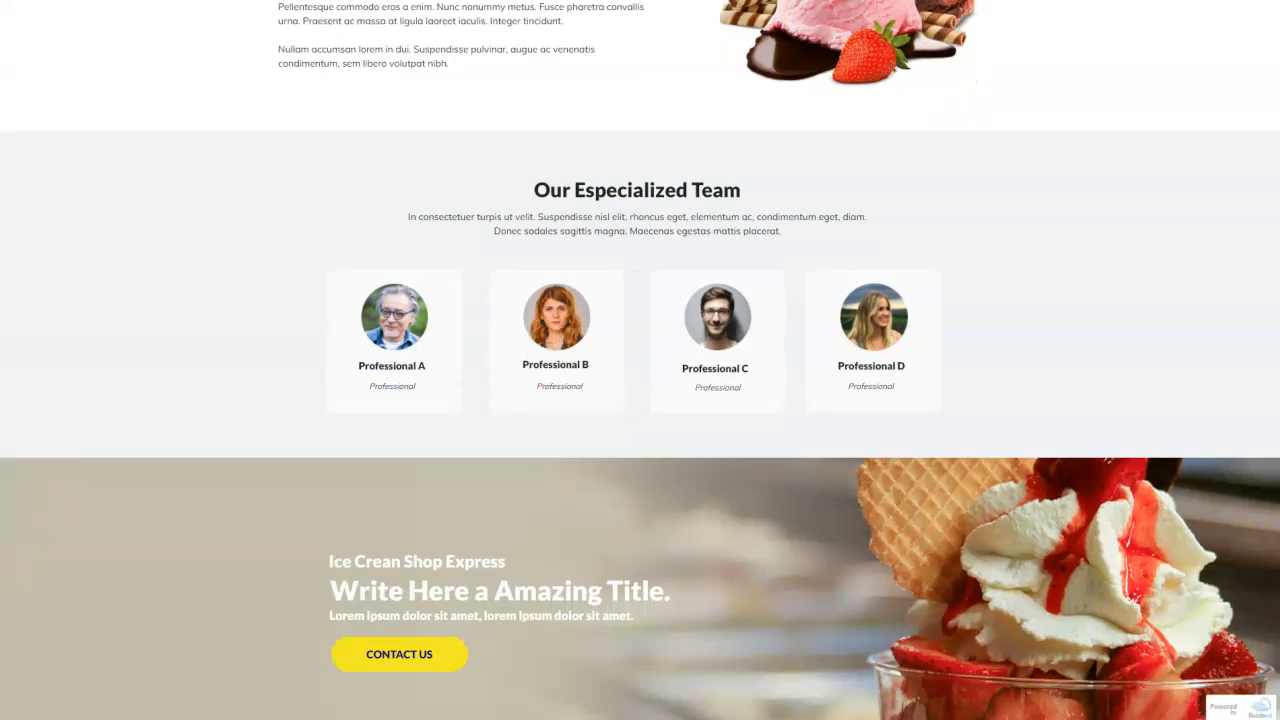
{"action": "scroll", "coordinate": [1276, 249], "scroll_direction": "up", "scroll_amount": 4}
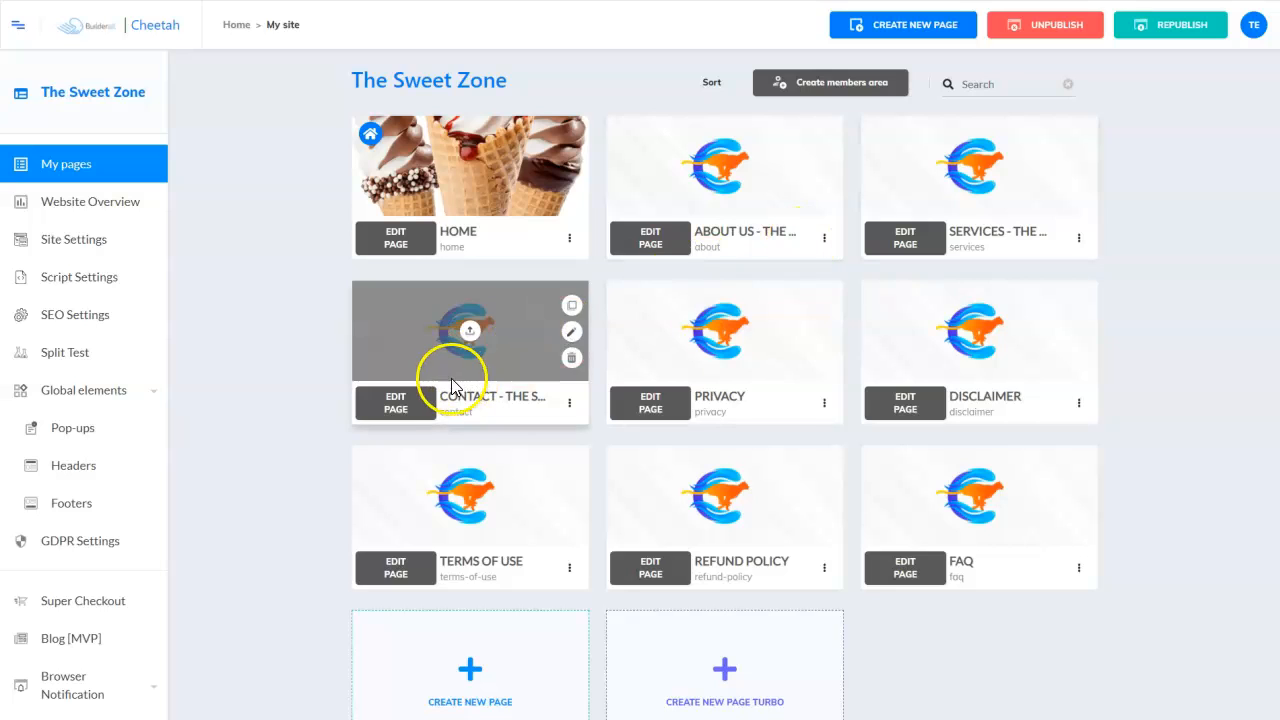
- In About Us settings, choose SZ-Global Header and SZ-Global-Footer for desktop and save
{"action": "left_click", "coordinate": [824, 240]}
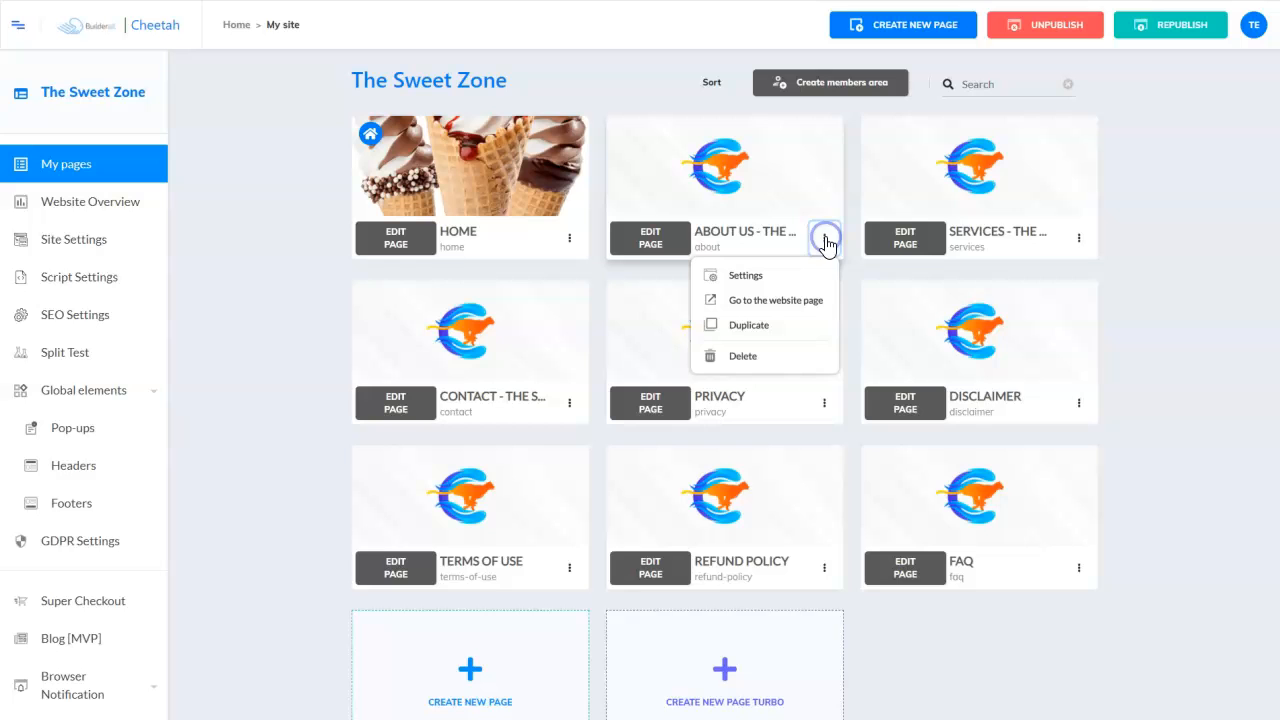
{"action": "left_click", "coordinate": [747, 280]}
{"action": "scroll", "coordinate": [743, 286], "scroll_direction": "down", "scroll_amount": 4}
{"action": "scroll", "coordinate": [743, 286], "scroll_direction": "down", "scroll_amount": 8}
{"action": "left_click", "coordinate": [468, 302]}
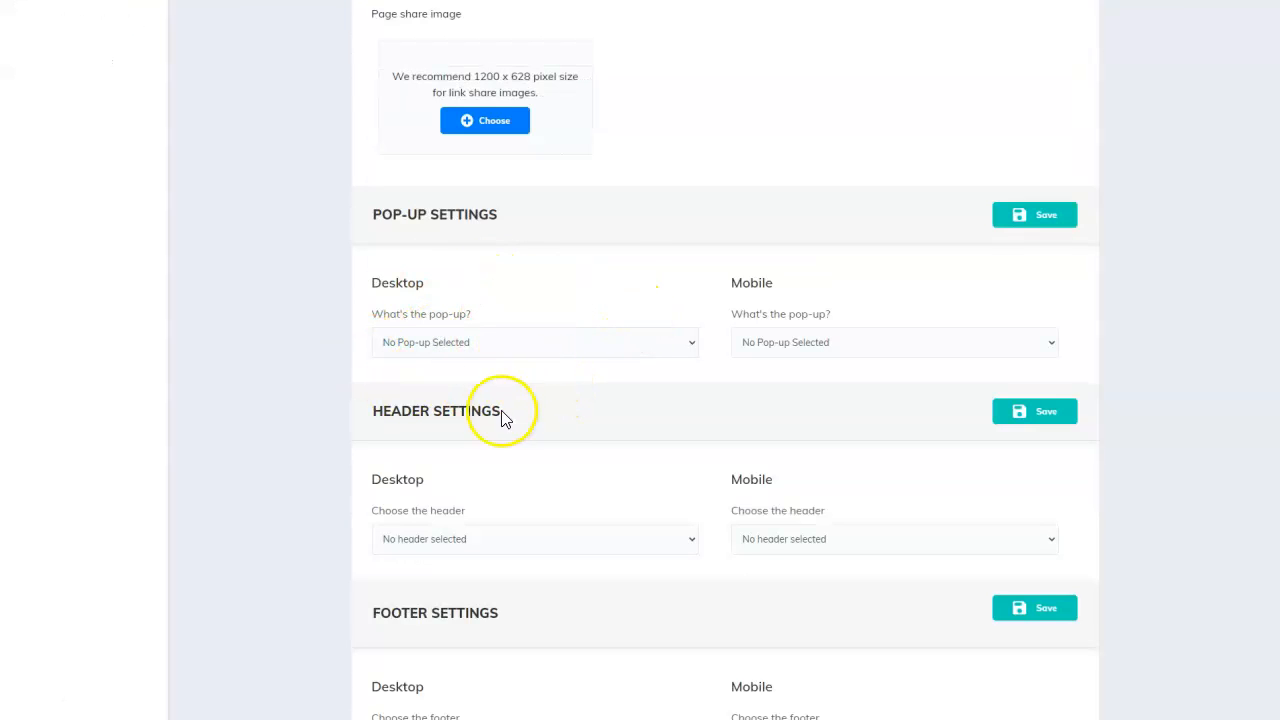
{"action": "scroll", "coordinate": [646, 411], "scroll_direction": "down", "scroll_amount": 1}
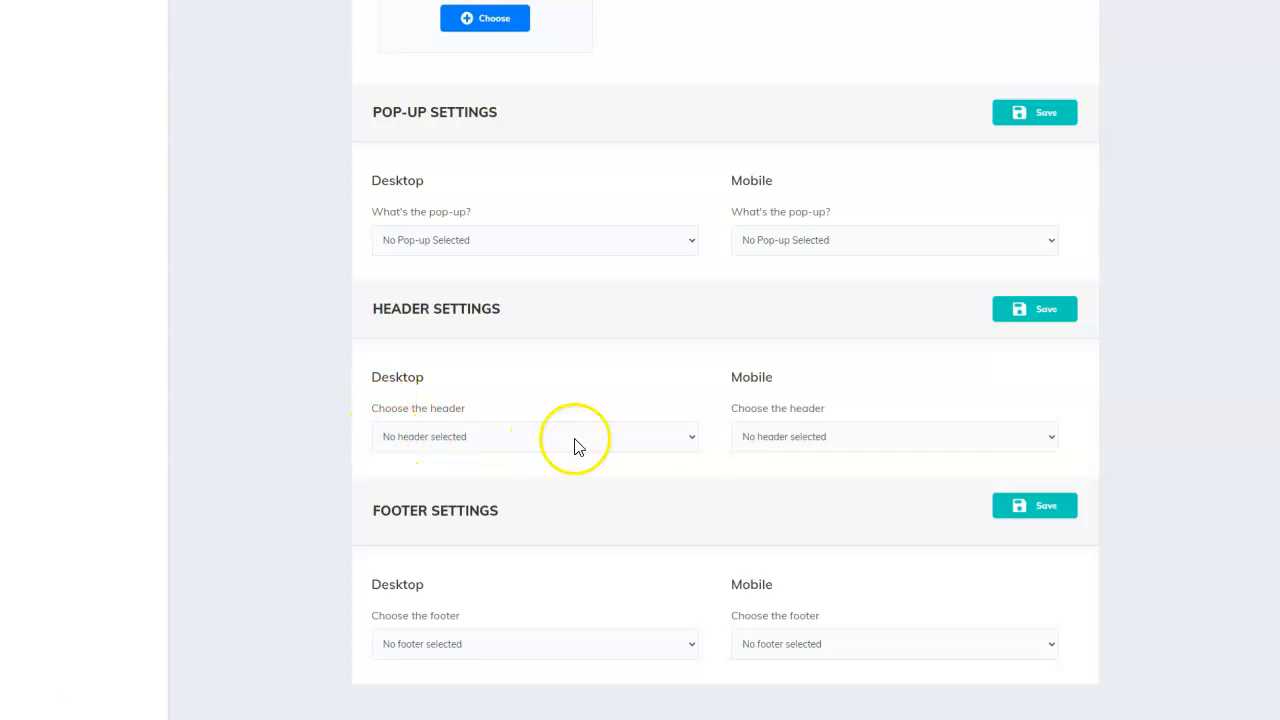
{"action": "left_click", "coordinate": [691, 439]}
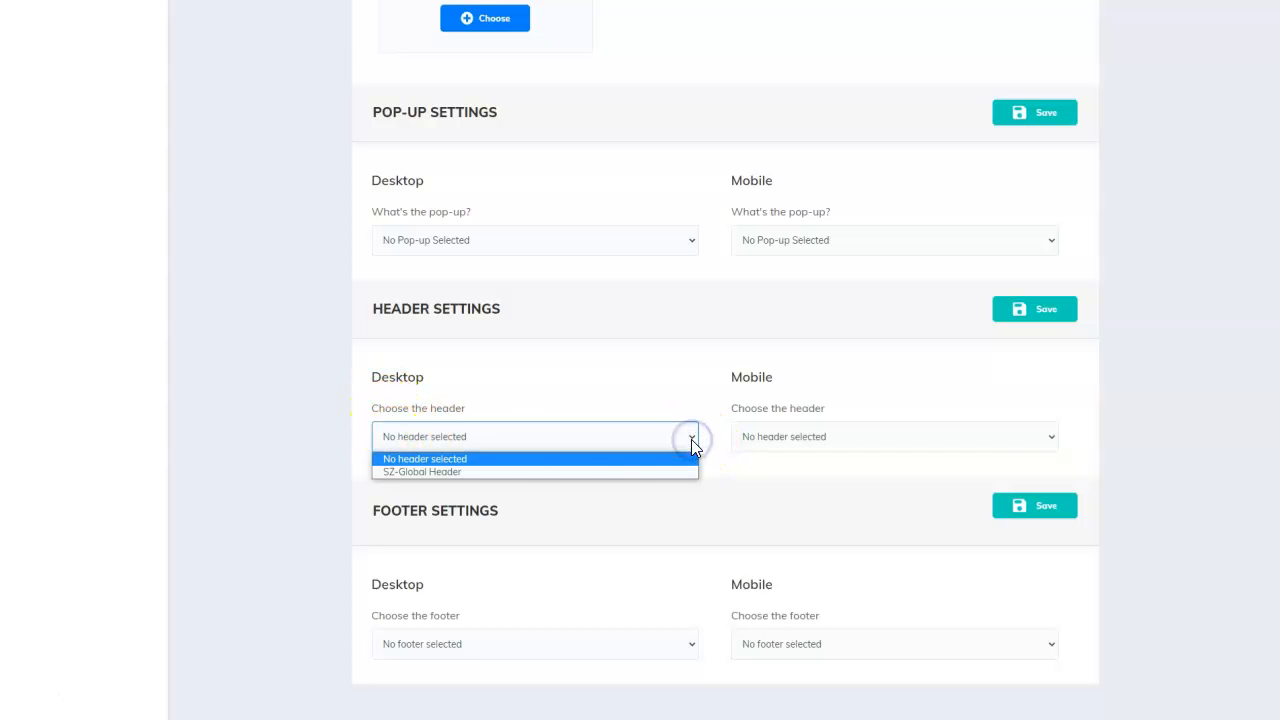
{"action": "left_click", "coordinate": [436, 473]}
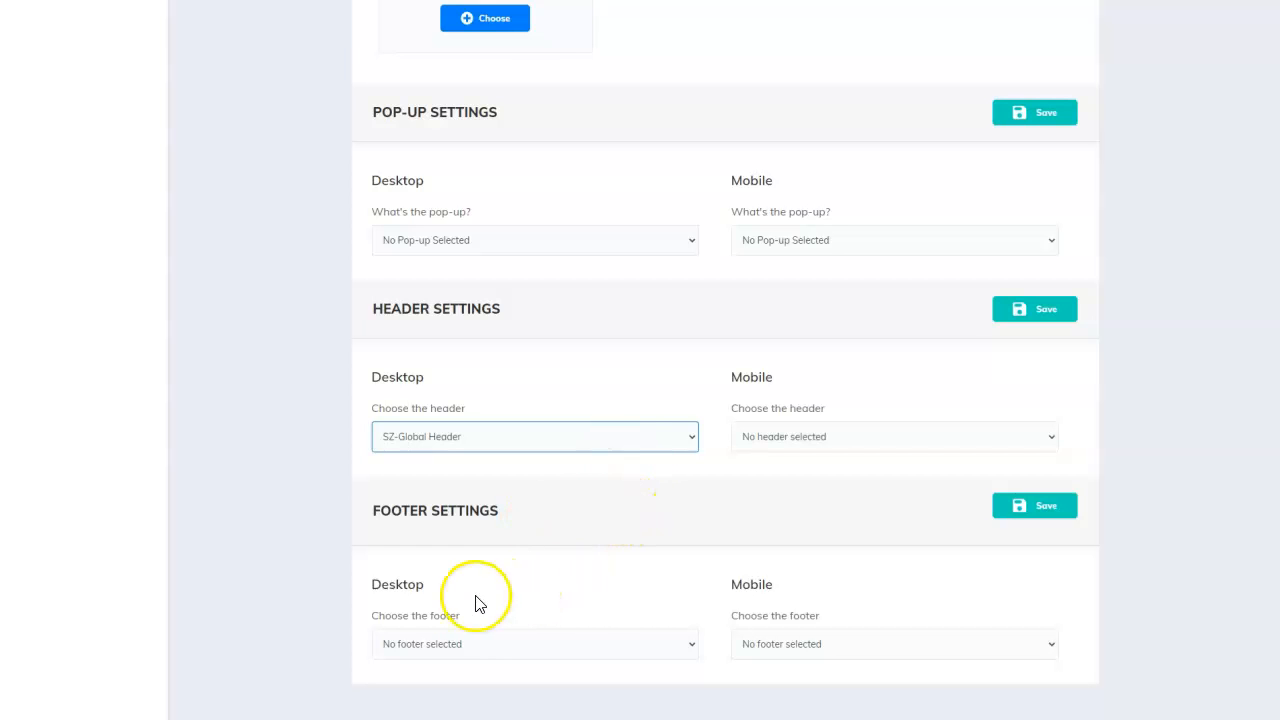
{"action": "left_click", "coordinate": [689, 644]}
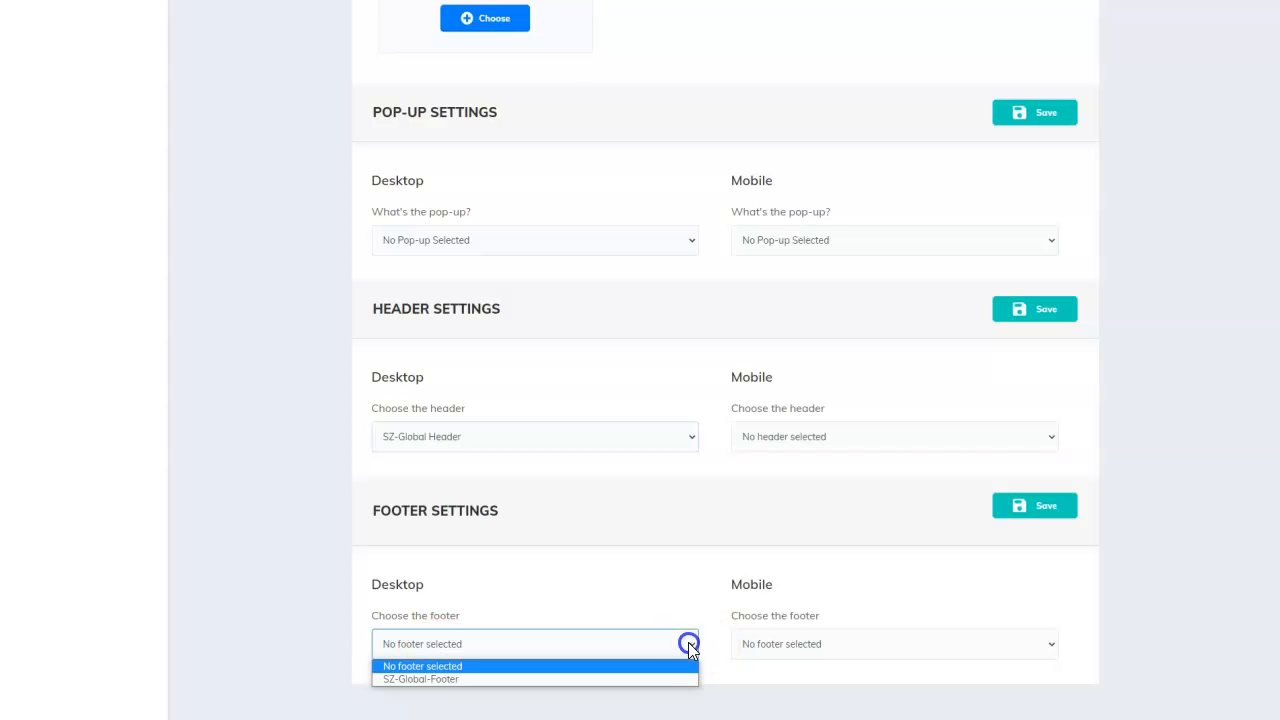
{"action": "left_click", "coordinate": [416, 680]}
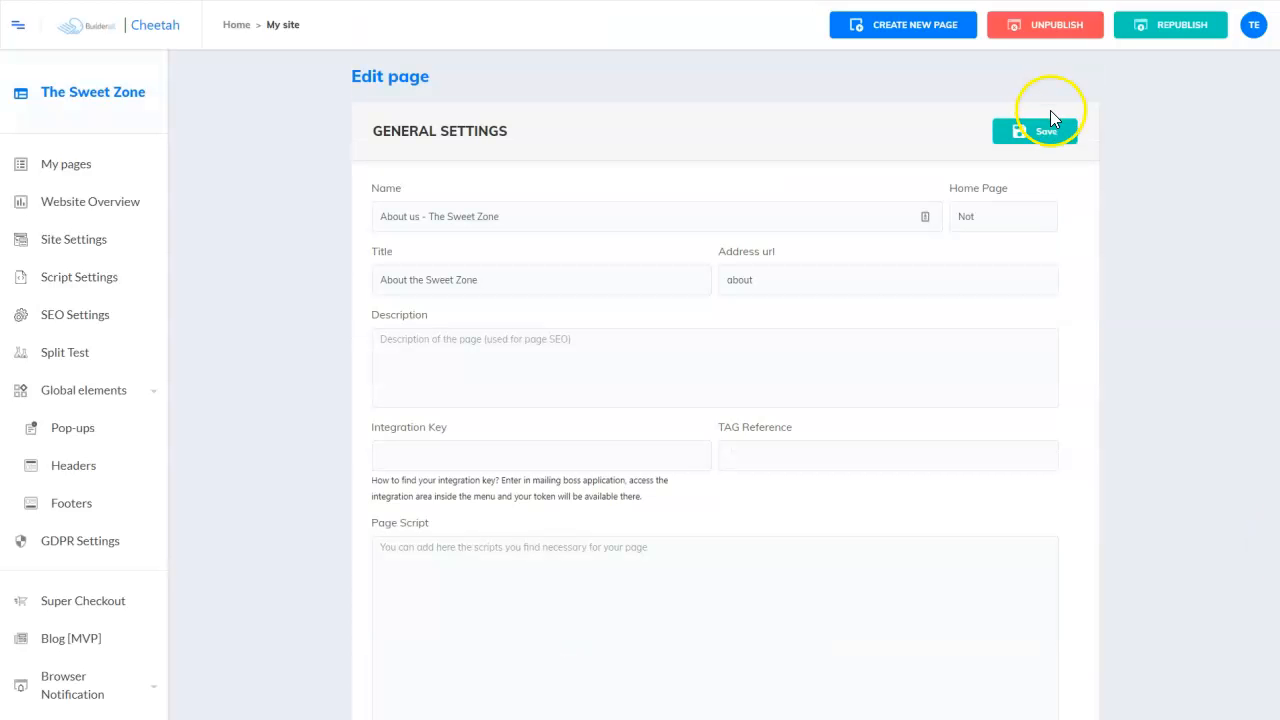
{"action": "left_click", "coordinate": [1044, 133]}
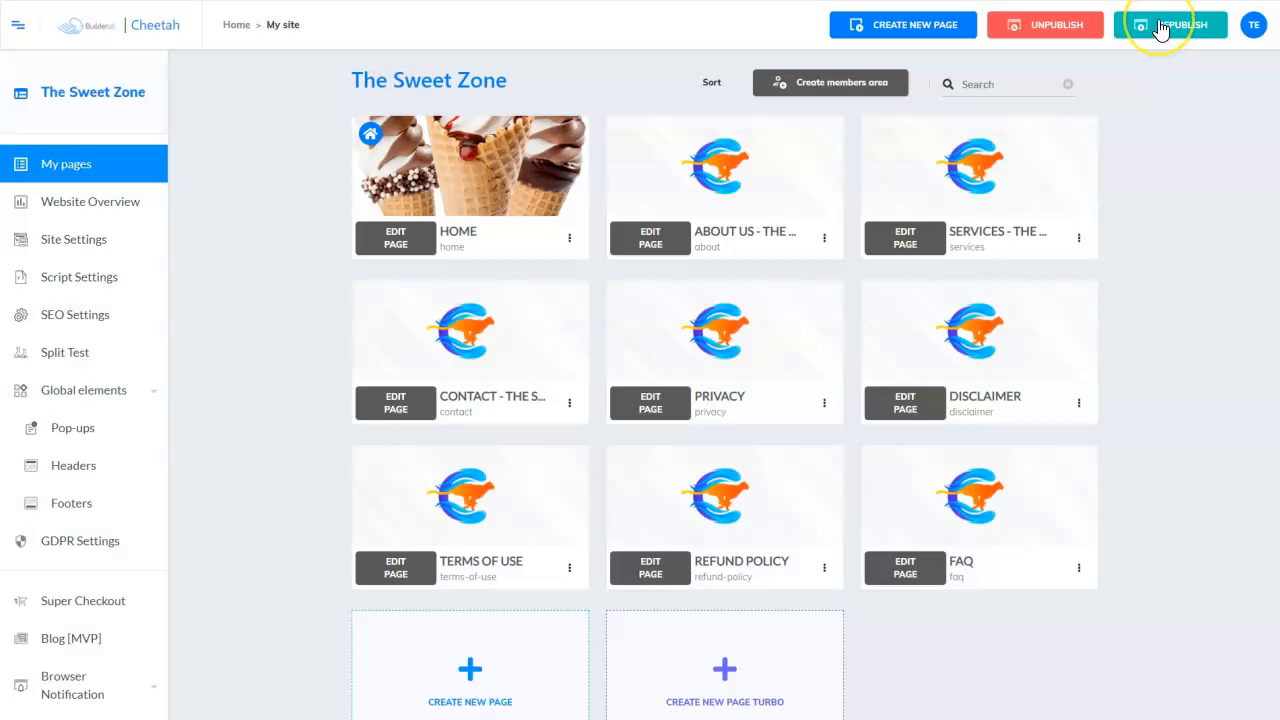
- Republish the site and view the live About Us page to check its global header and footer
{"action": "left_click", "coordinate": [1162, 27]}
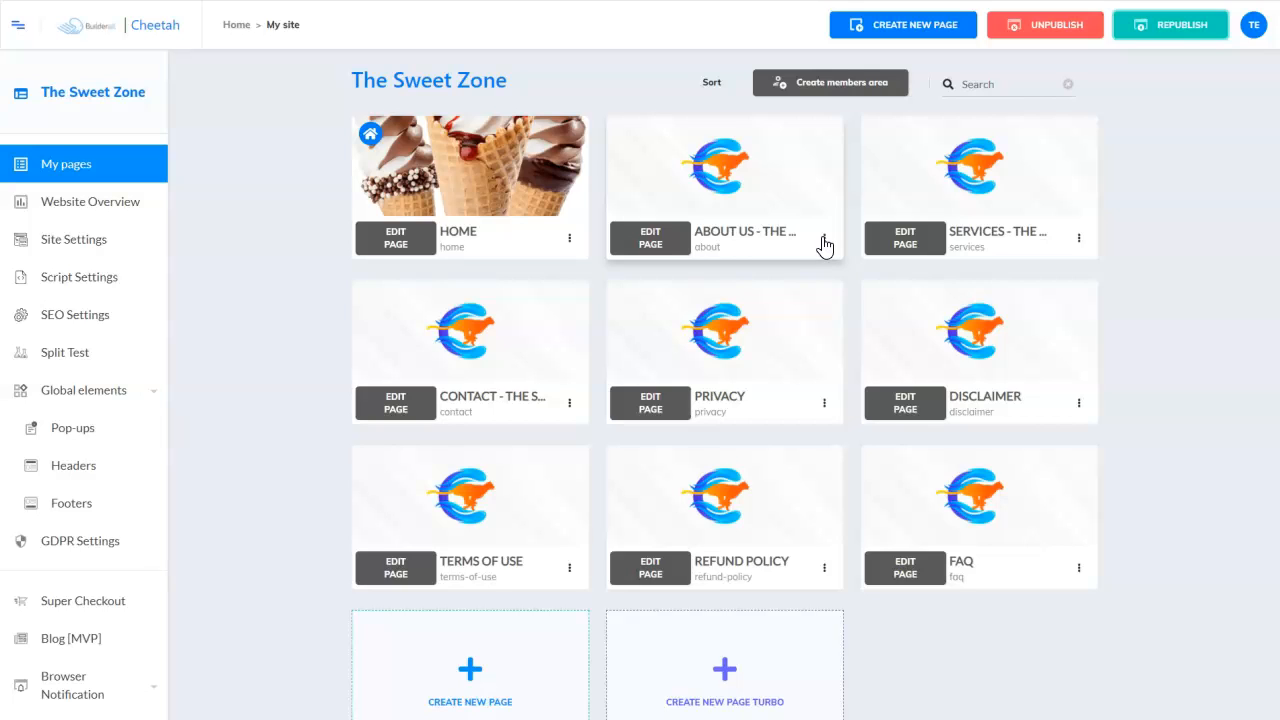
{"action": "left_click", "coordinate": [824, 244]}
{"action": "left_click", "coordinate": [800, 298]}
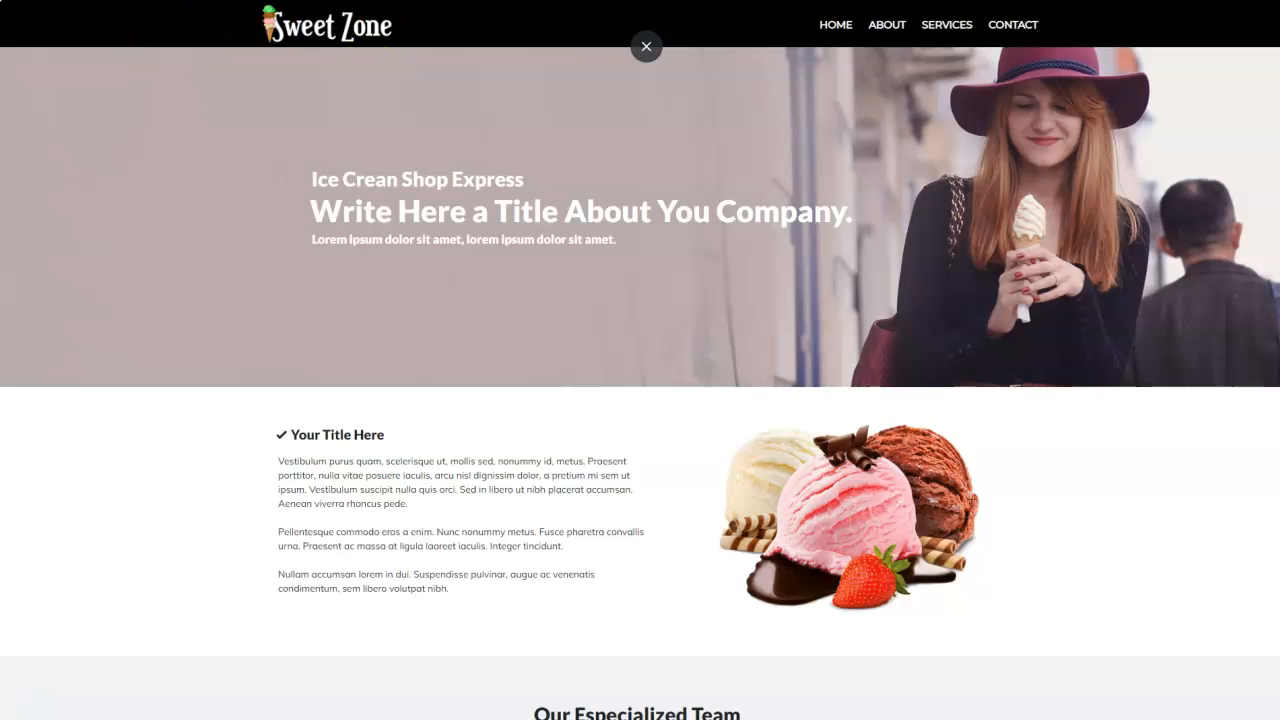
{"action": "scroll", "coordinate": [1137, 354], "scroll_direction": "down", "scroll_amount": 7}
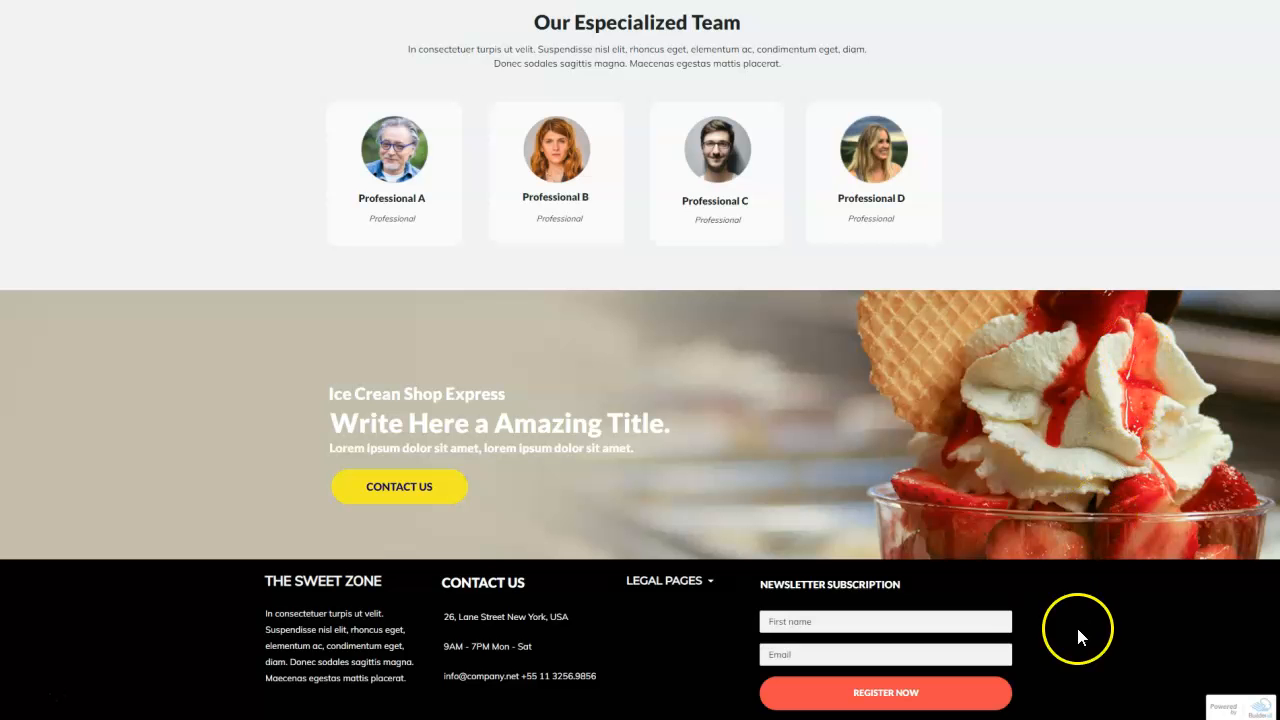
{"action": "scroll", "coordinate": [1060, 428], "scroll_direction": "up", "scroll_amount": 5}
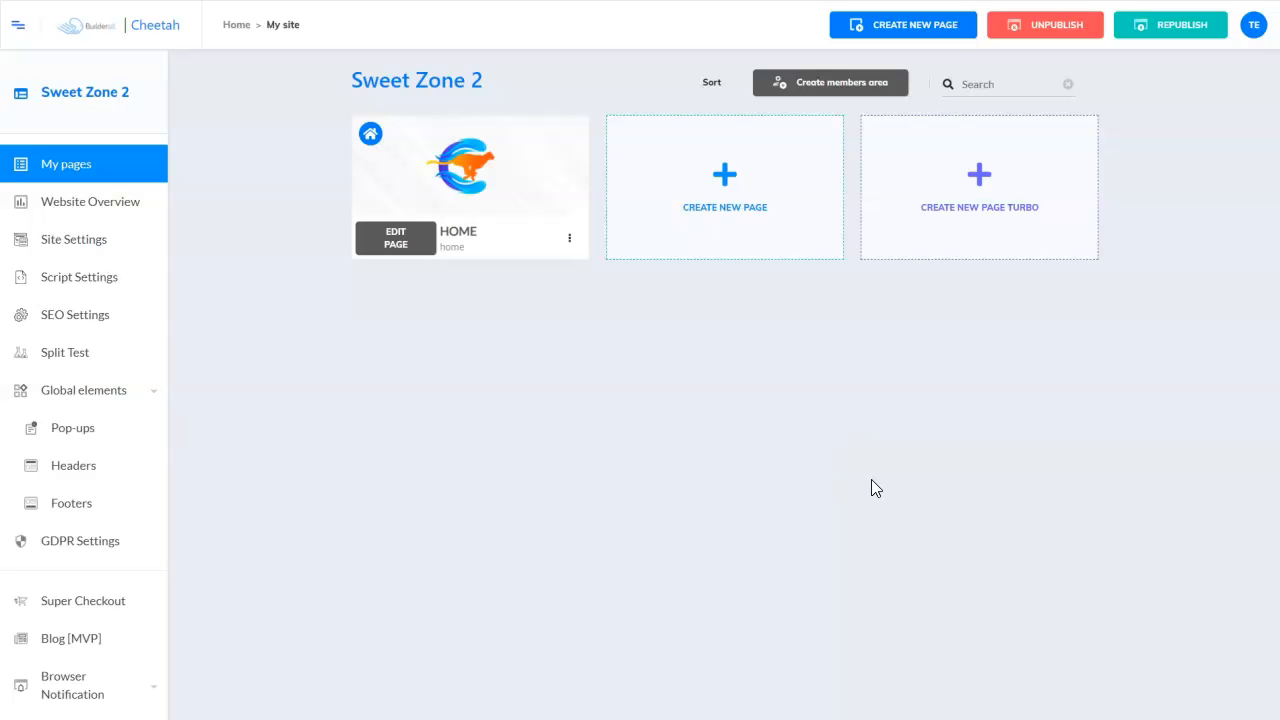
{"action": "left_click", "coordinate": [895, 531]}
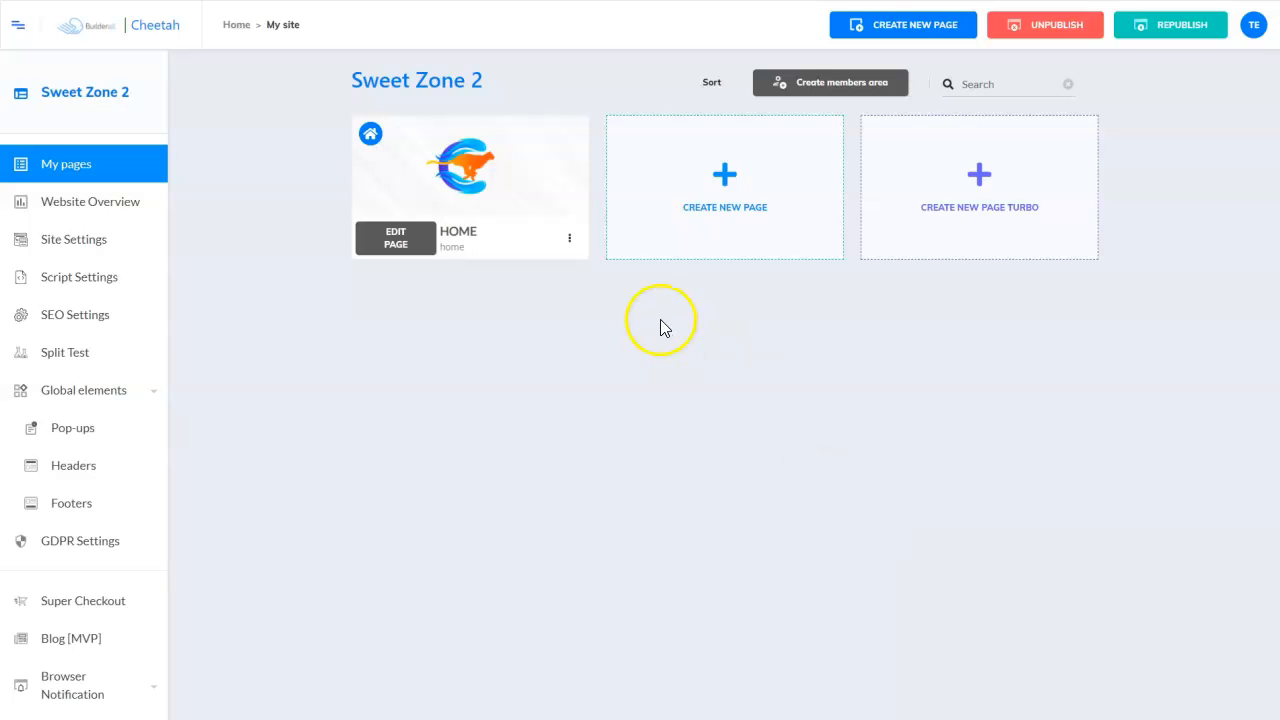
- Create a new page named 'about', titled About The Sweet Zone 2, with a My pages template
{"action": "left_click", "coordinate": [724, 177]}
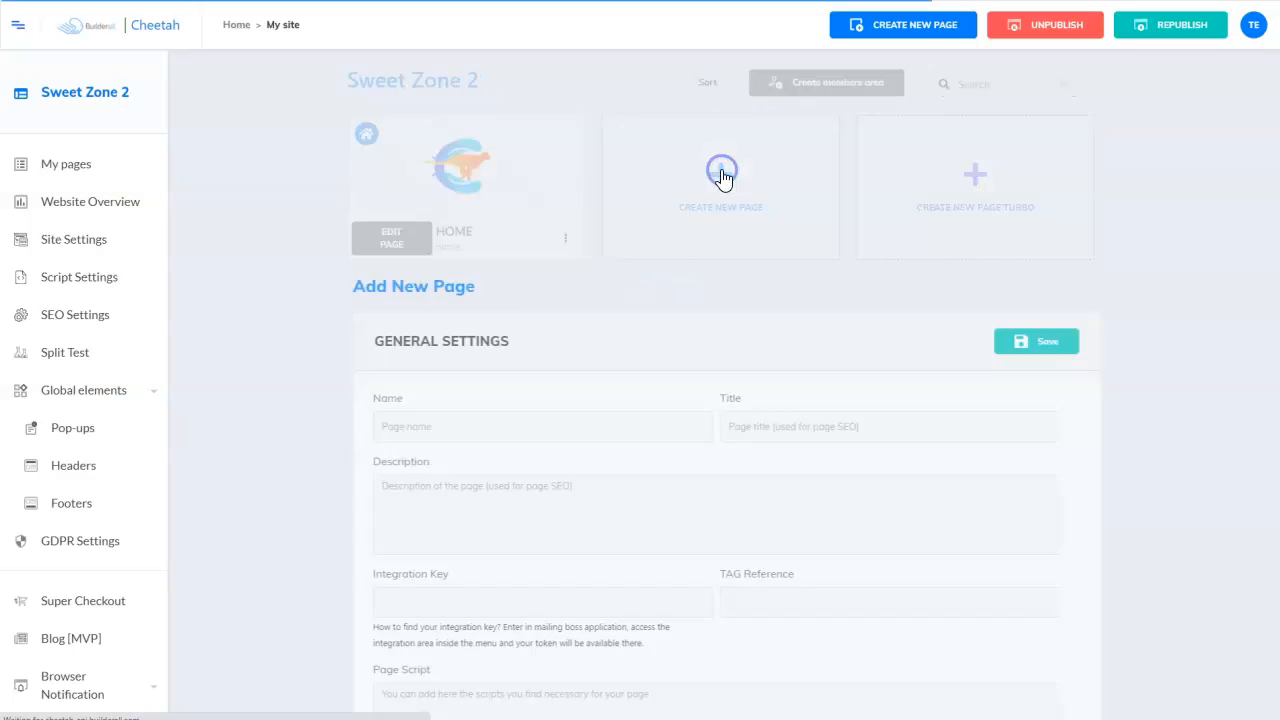
{"action": "left_click", "coordinate": [450, 216]}
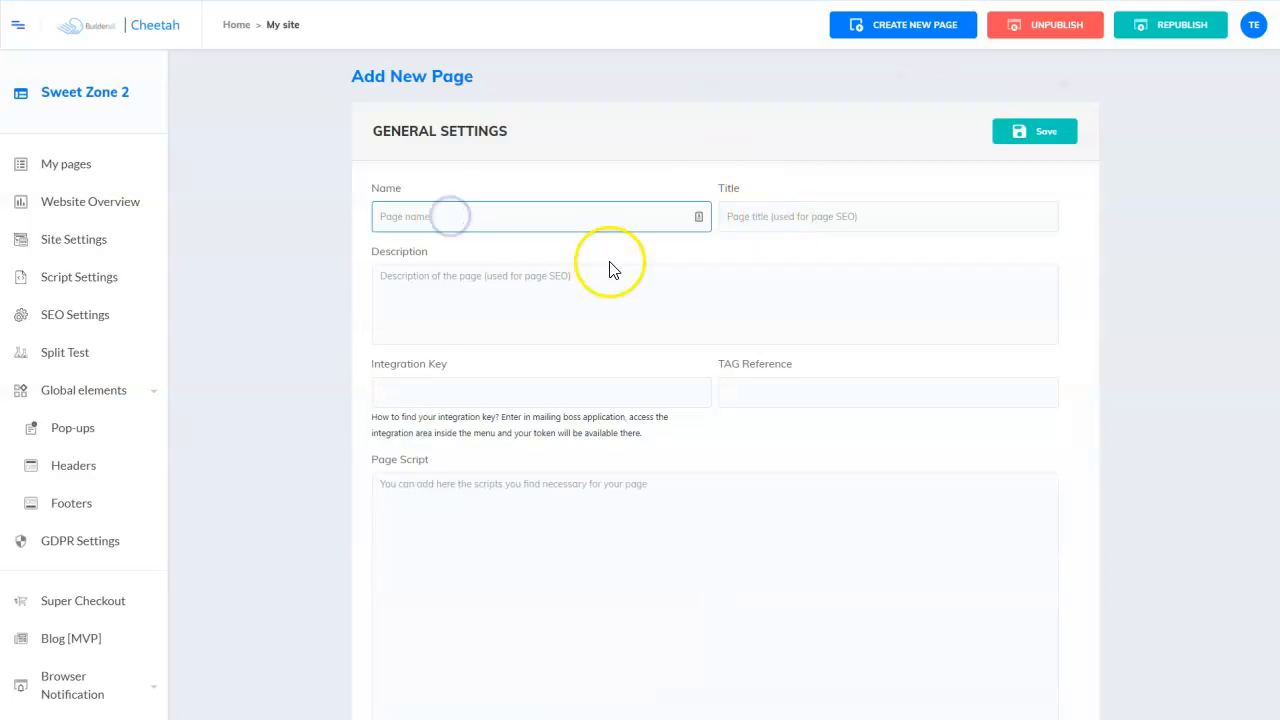
{"action": "type", "text": "about"}
{"action": "left_click", "coordinate": [862, 218]}
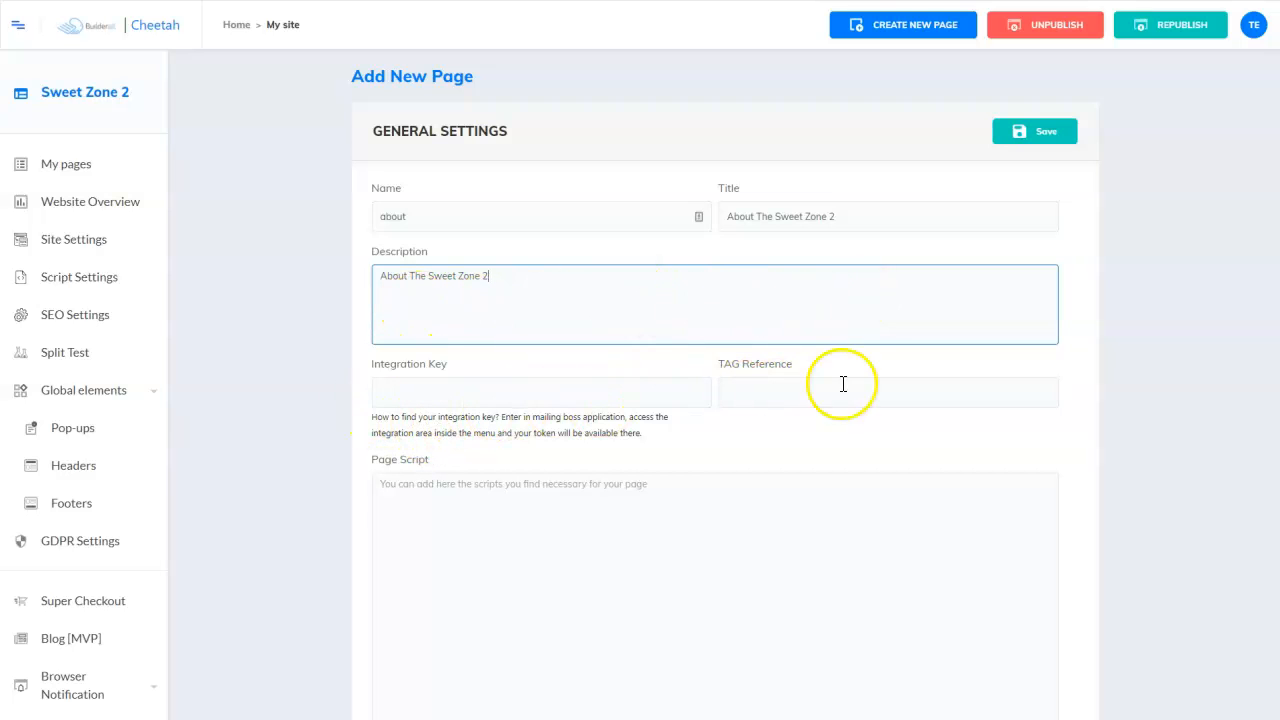
{"action": "scroll", "coordinate": [794, 325], "scroll_direction": "down", "scroll_amount": 1}
{"action": "scroll", "coordinate": [794, 327], "scroll_direction": "down", "scroll_amount": 5}
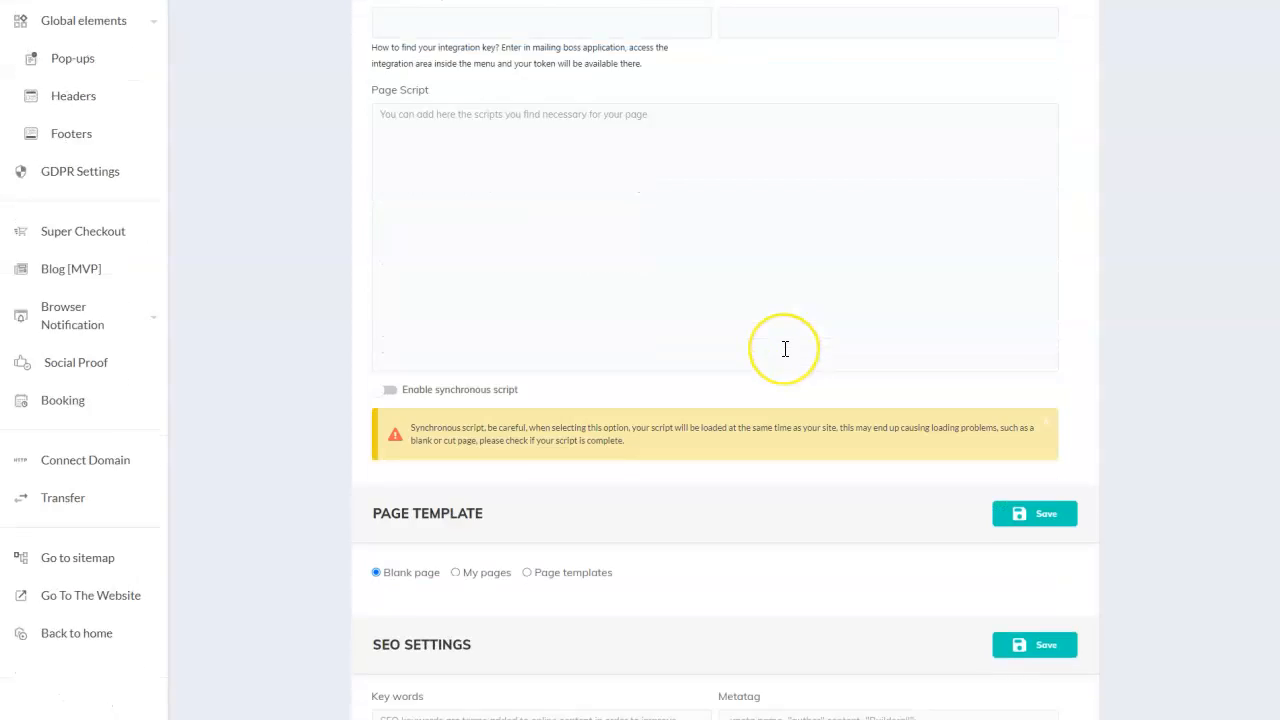
{"action": "scroll", "coordinate": [787, 357], "scroll_direction": "down", "scroll_amount": 2}
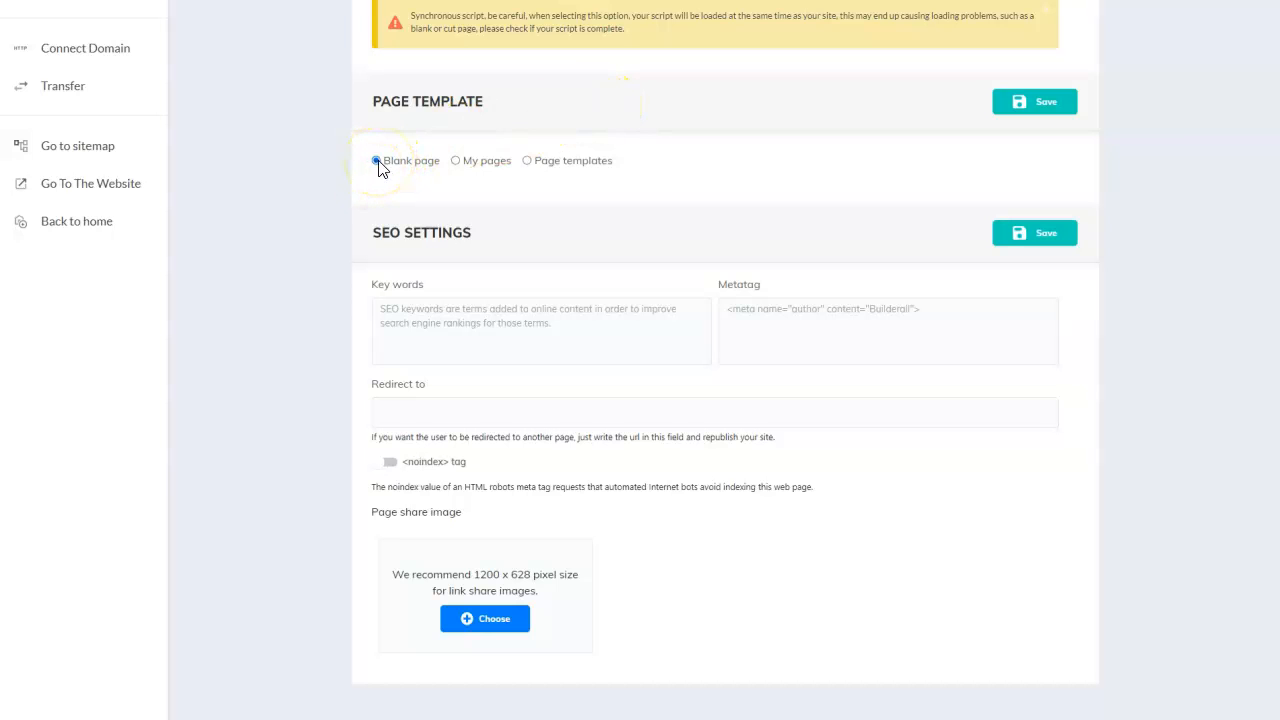
{"action": "left_click", "coordinate": [407, 175]}
{"action": "left_click", "coordinate": [456, 161]}
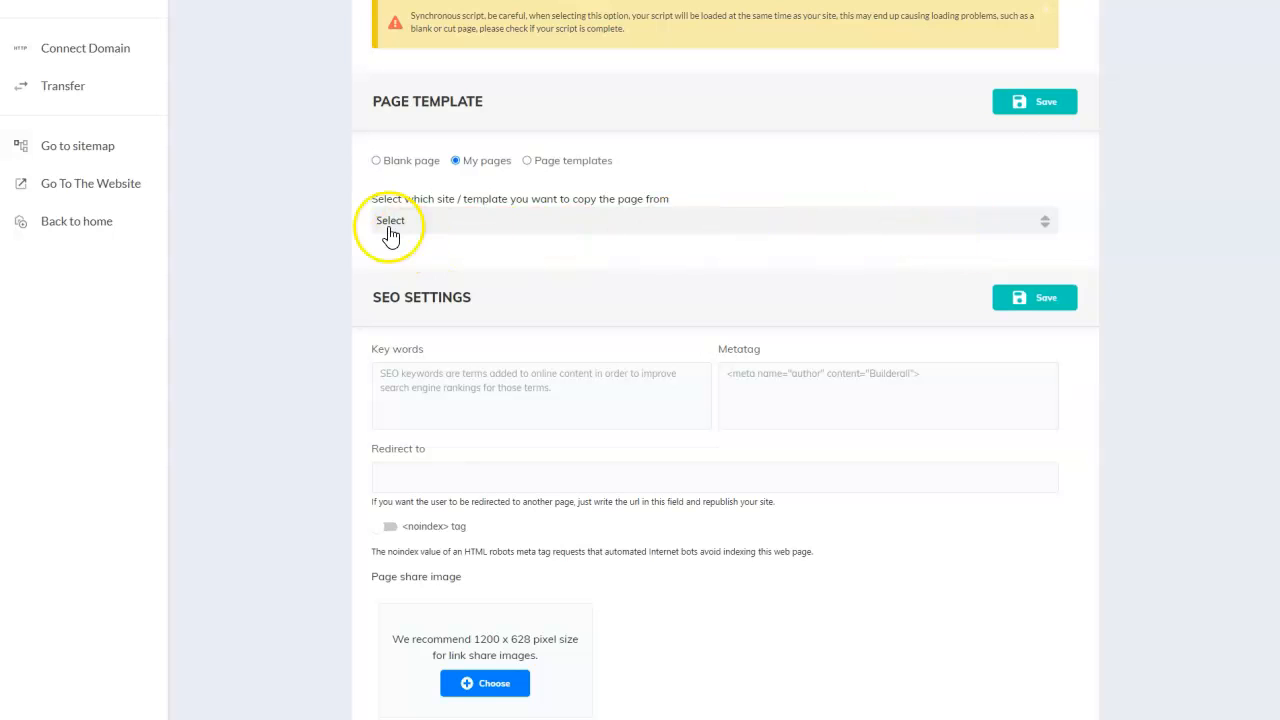
- Pick The Sweet Zone as the source site and About the Sweet Zone as the template page
{"action": "left_click", "coordinate": [1045, 228]}
{"action": "scroll", "coordinate": [695, 291], "scroll_direction": "down", "scroll_amount": 1}
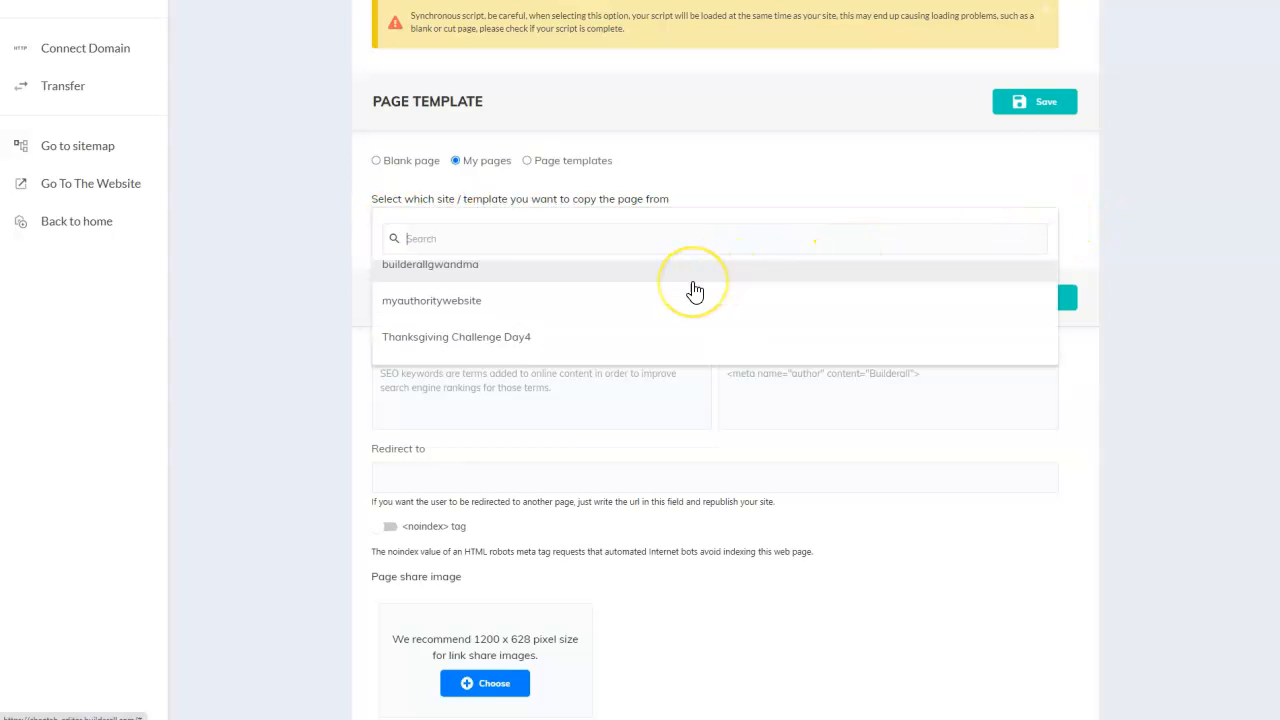
{"action": "scroll", "coordinate": [695, 291], "scroll_direction": "down", "scroll_amount": 5}
{"action": "scroll", "coordinate": [680, 293], "scroll_direction": "up", "scroll_amount": 5}
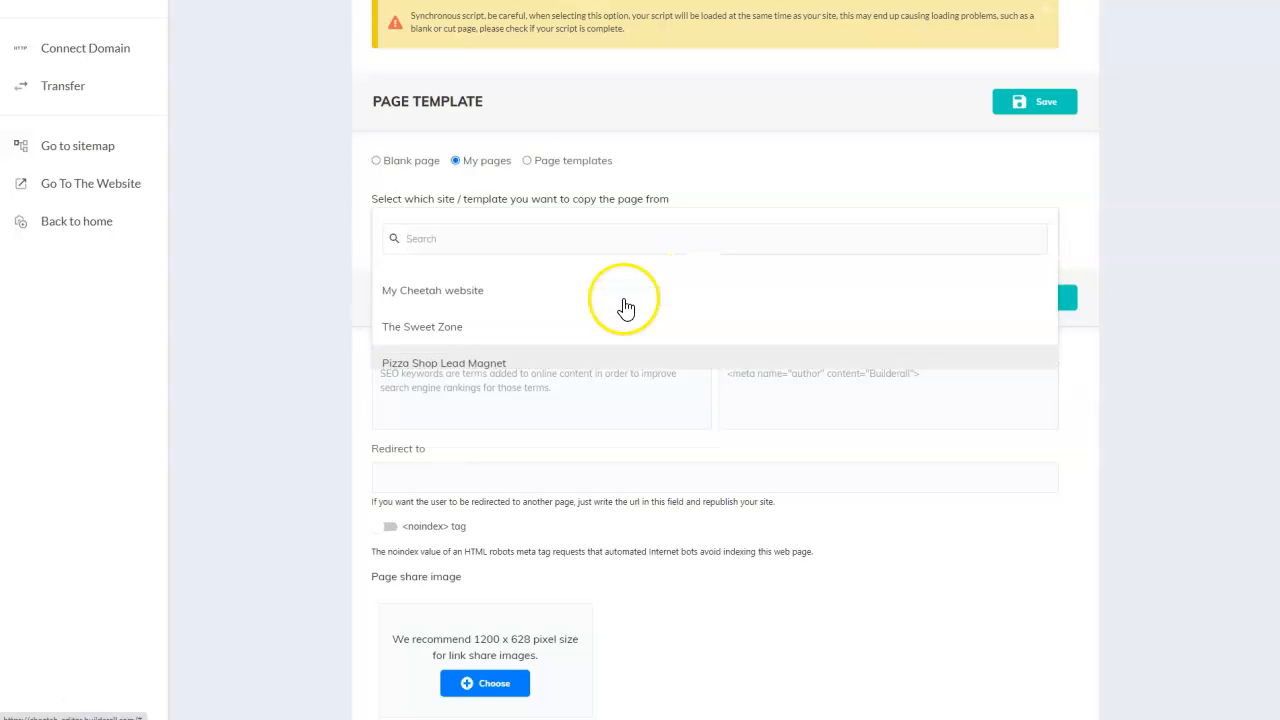
{"action": "left_click", "coordinate": [446, 330]}
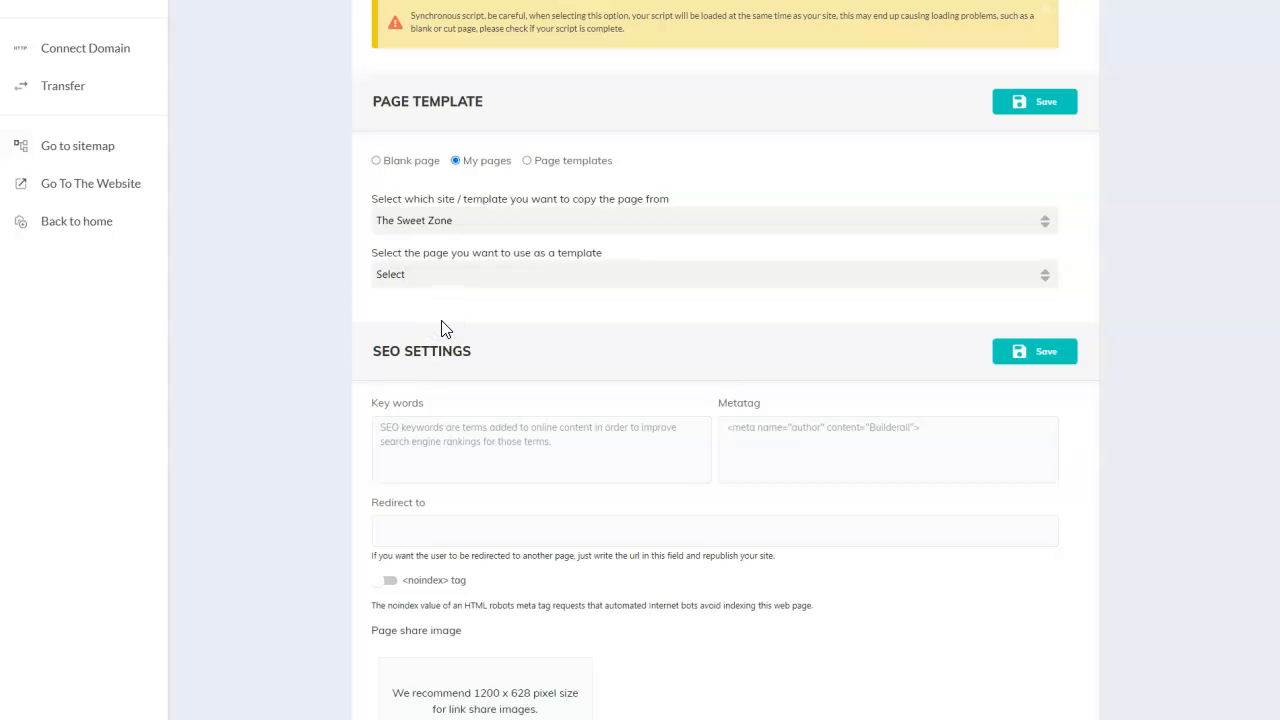
{"action": "left_click", "coordinate": [408, 277]}
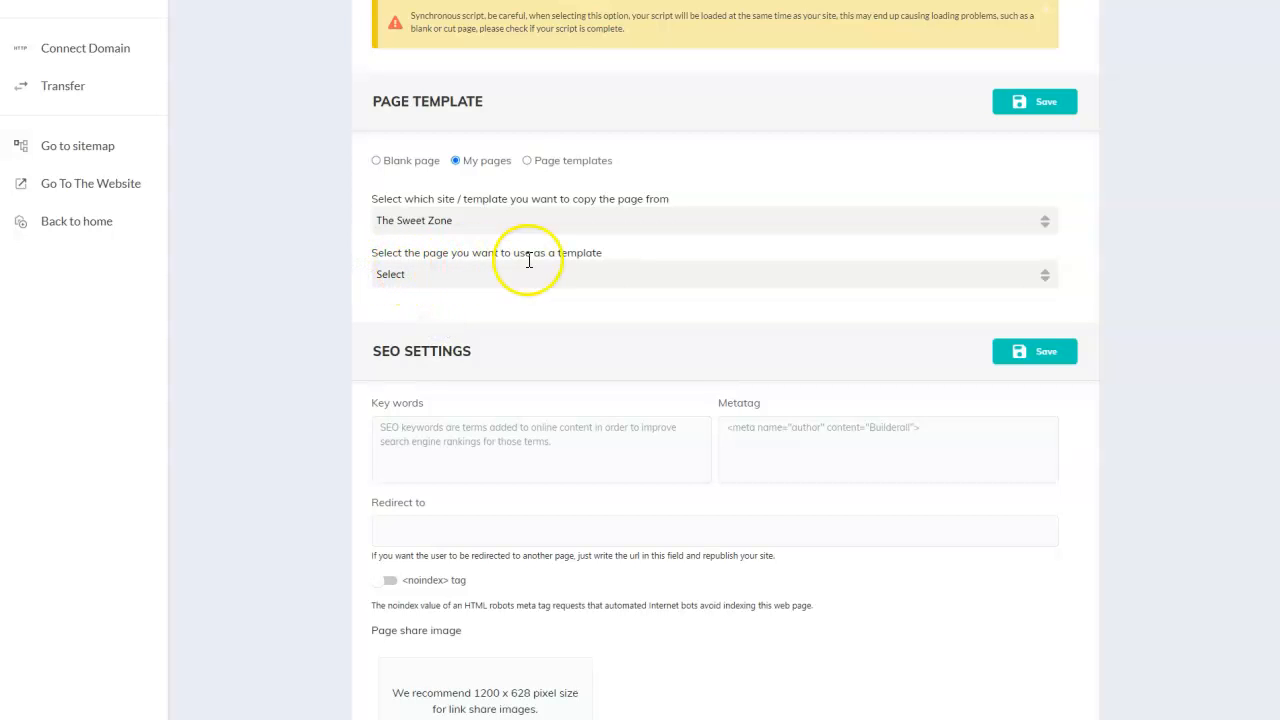
{"action": "left_click", "coordinate": [952, 280]}
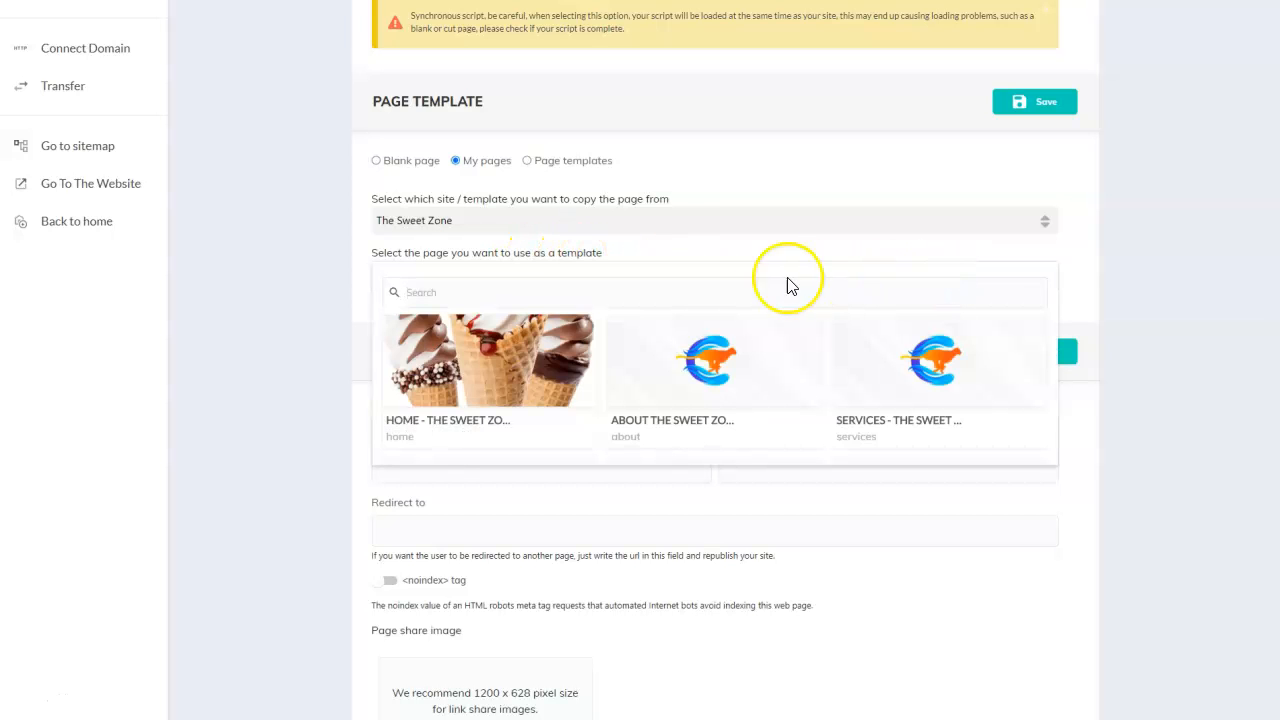
{"action": "left_click", "coordinate": [642, 381]}
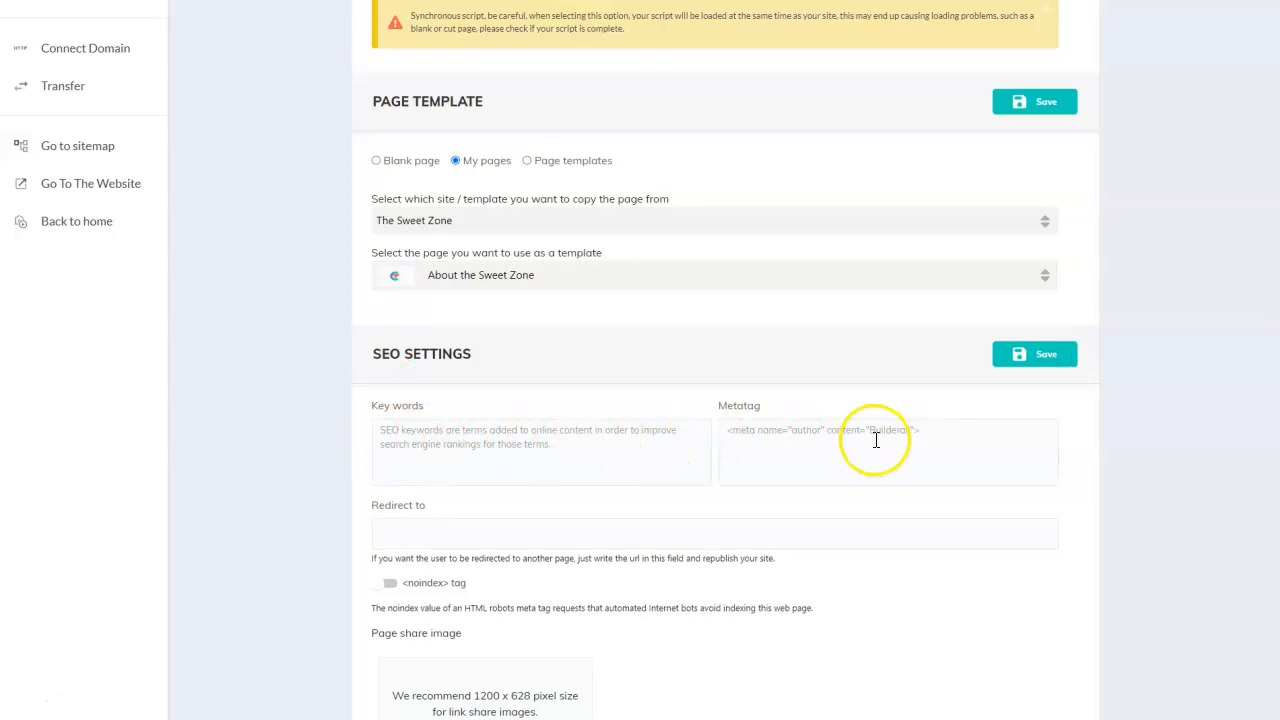
{"action": "scroll", "coordinate": [872, 438], "scroll_direction": "down", "scroll_amount": 1}
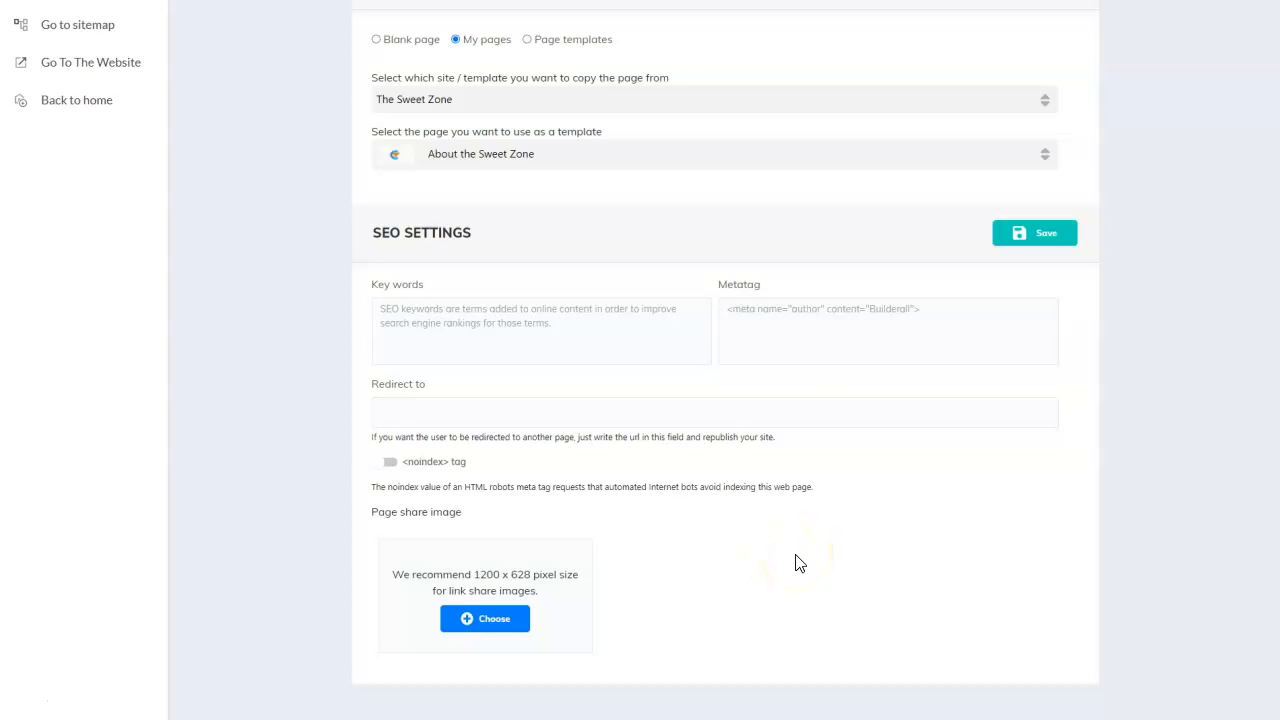
- Choose the pink ice cream picture 4410682 as the page share image and save it
{"action": "left_click", "coordinate": [492, 622]}
{"action": "left_click", "coordinate": [490, 620]}
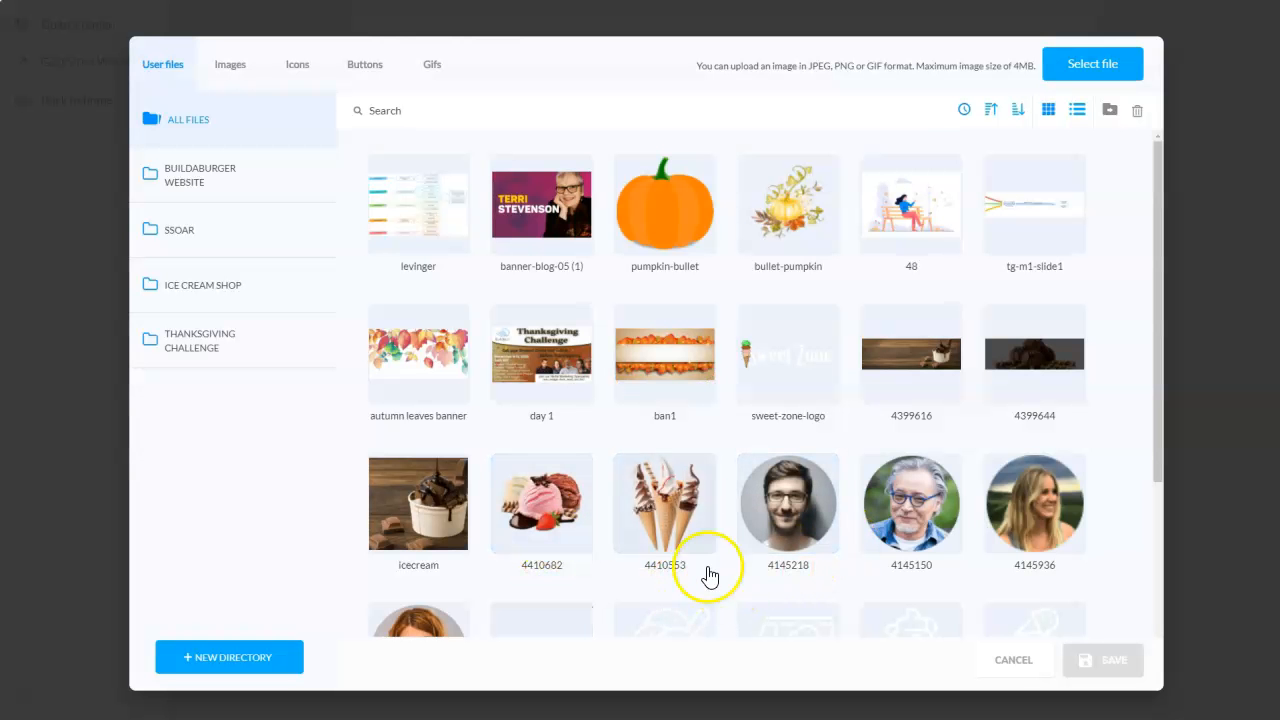
{"action": "mouse_move", "coordinate": [686, 510]}
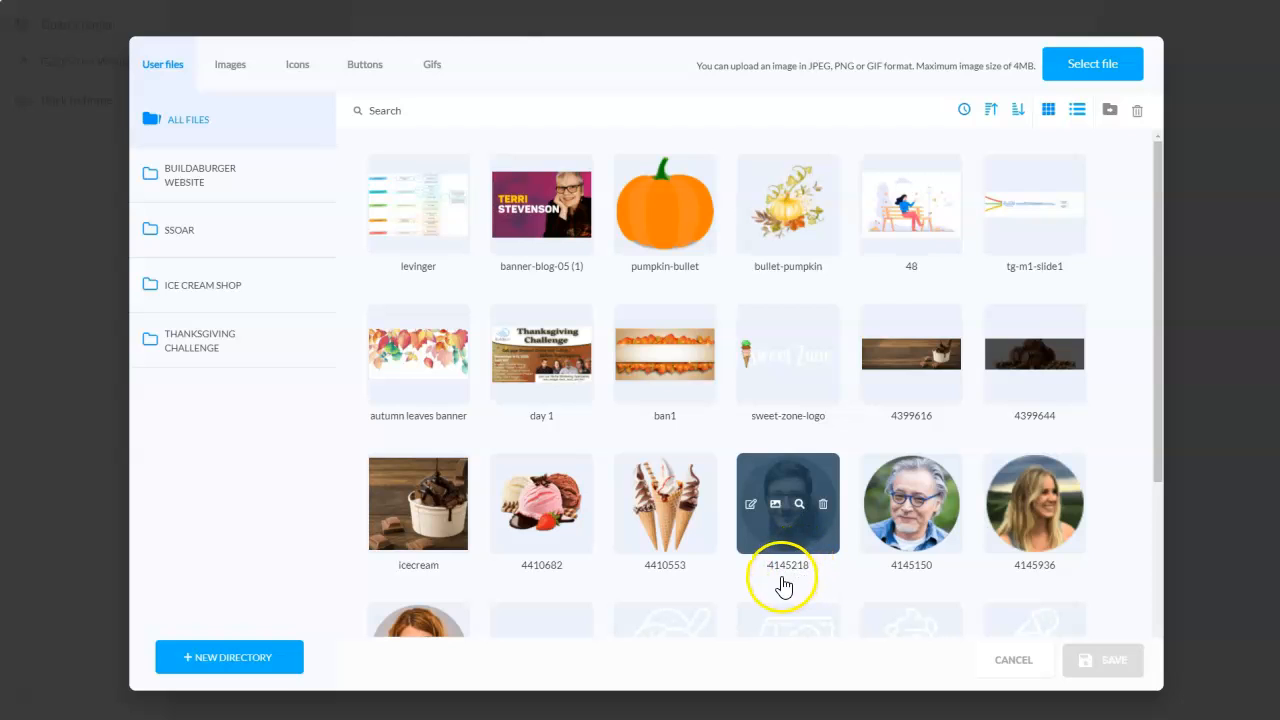
{"action": "left_click", "coordinate": [572, 539]}
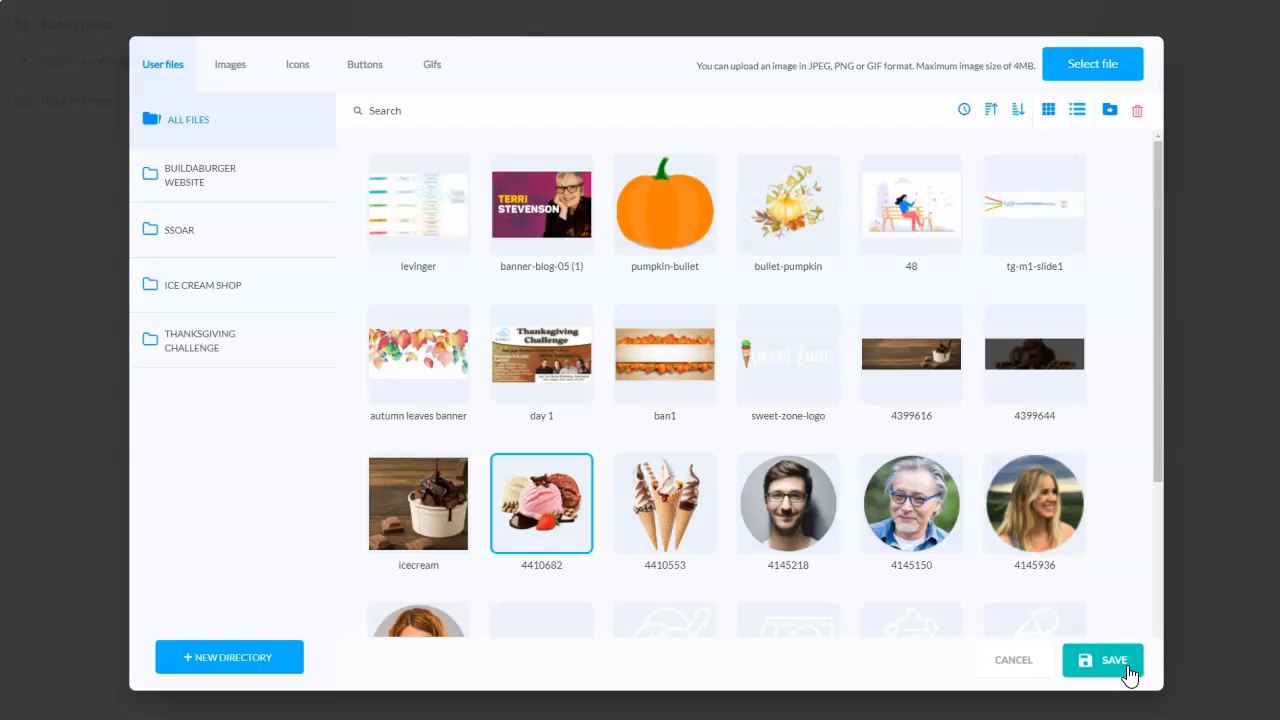
{"action": "left_click", "coordinate": [1128, 673]}
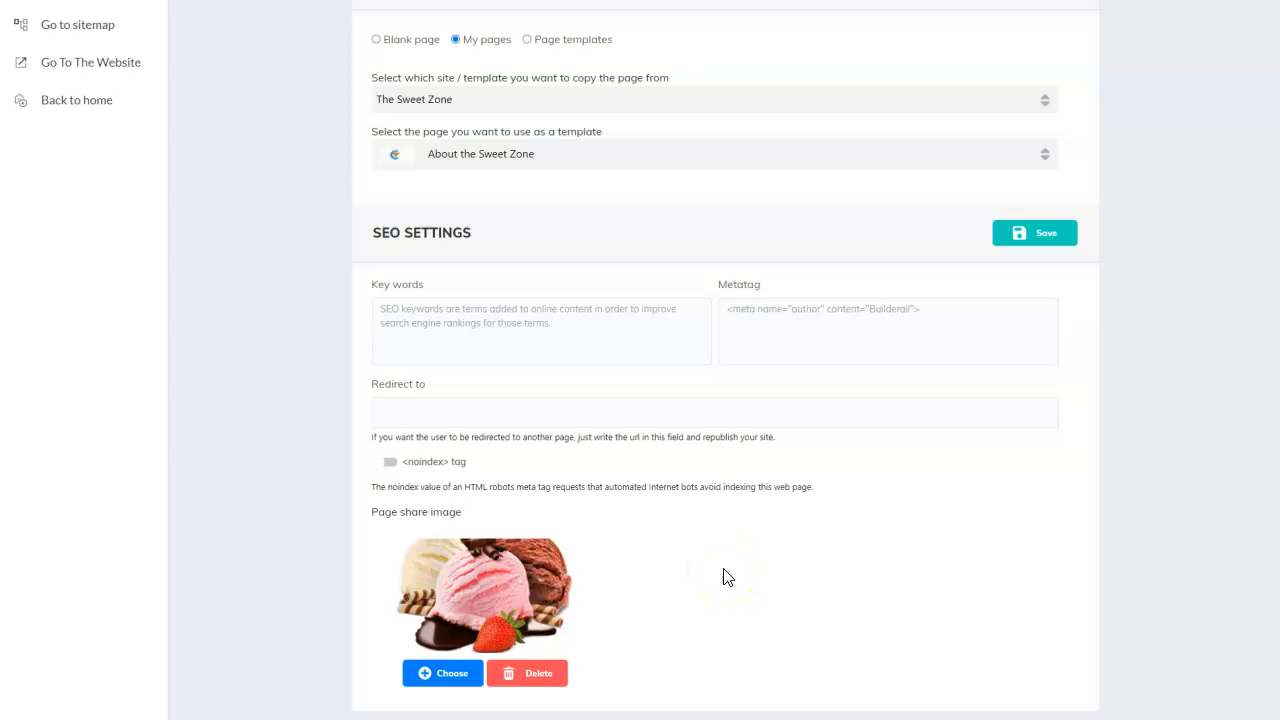
- Give the HOME page thumbnail the pink ice cream picture 4410682
{"action": "scroll", "coordinate": [980, 517], "scroll_direction": "up", "scroll_amount": 4}
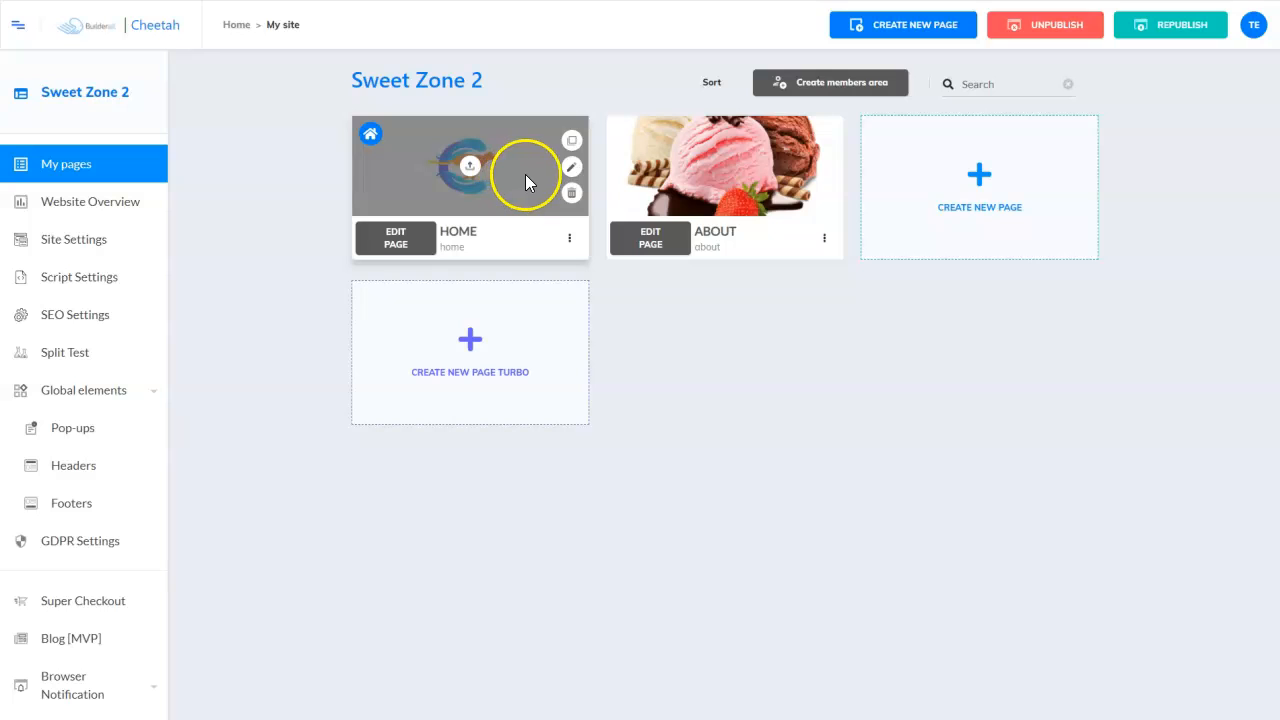
{"action": "left_click", "coordinate": [470, 166]}
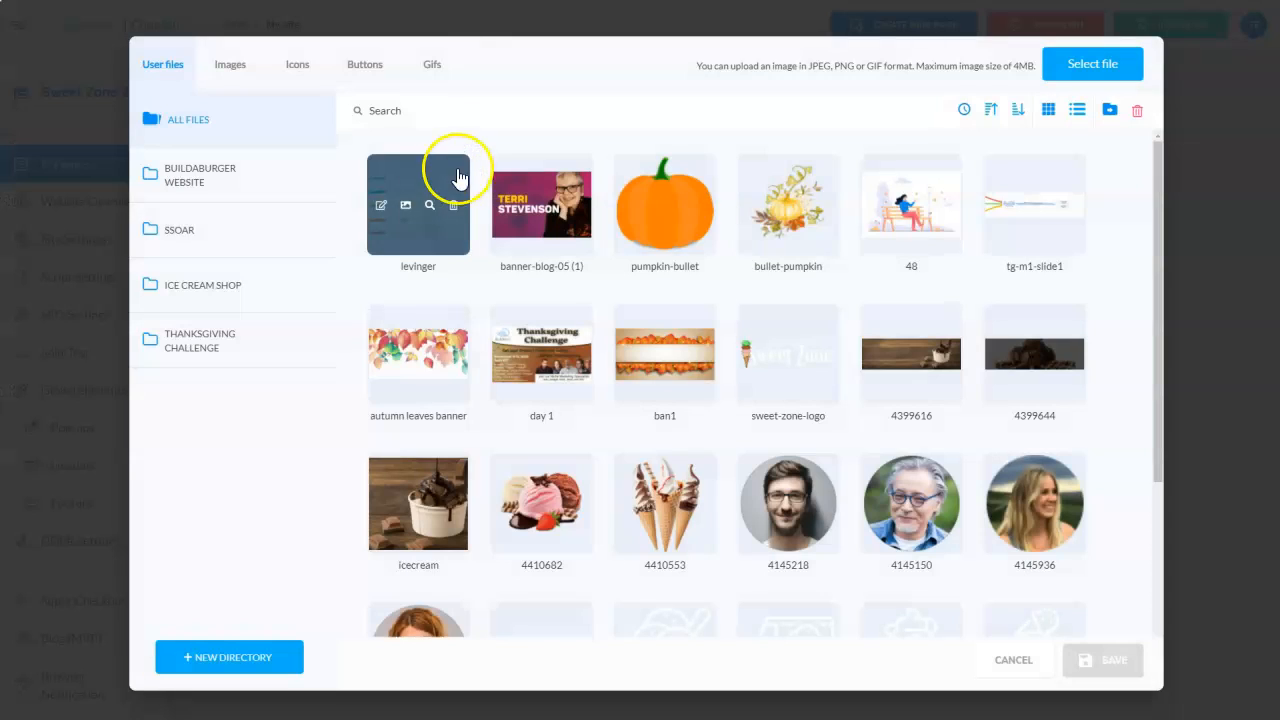
{"action": "left_click", "coordinate": [570, 550]}
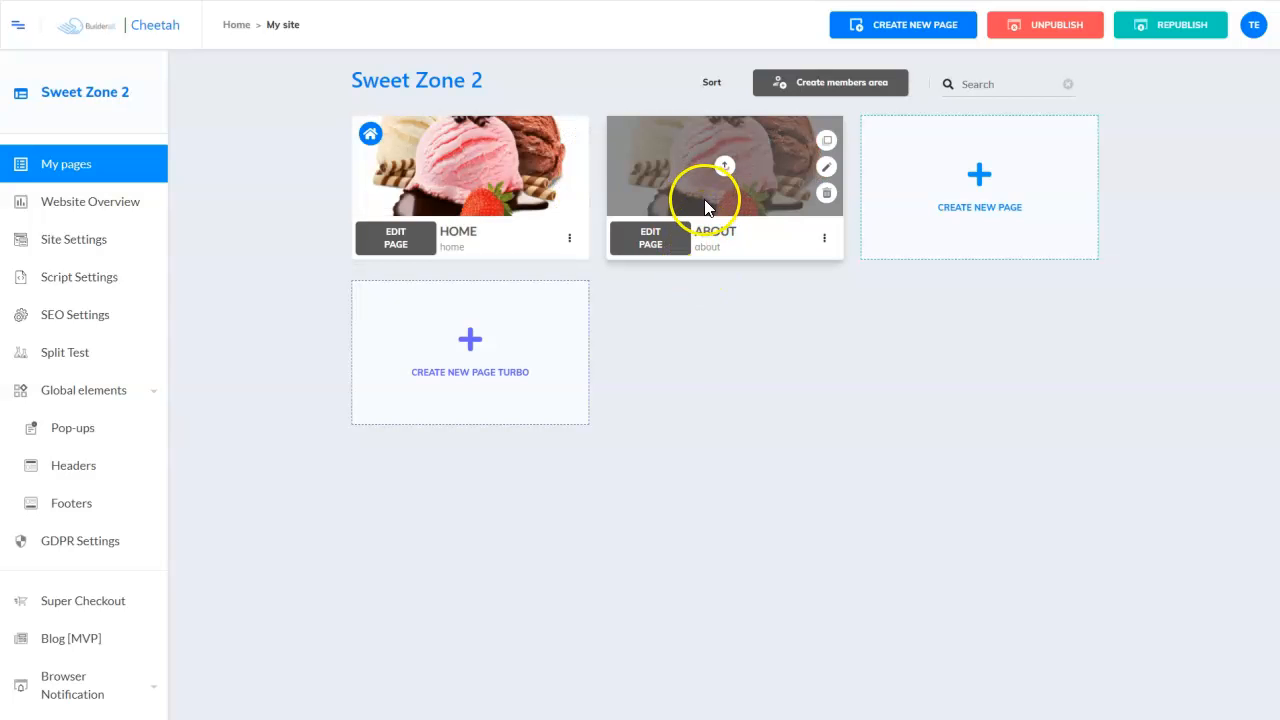
- Create a page named 'services' with title and description 'Services - The Sweet Zone 2'
{"action": "left_click", "coordinate": [981, 177]}
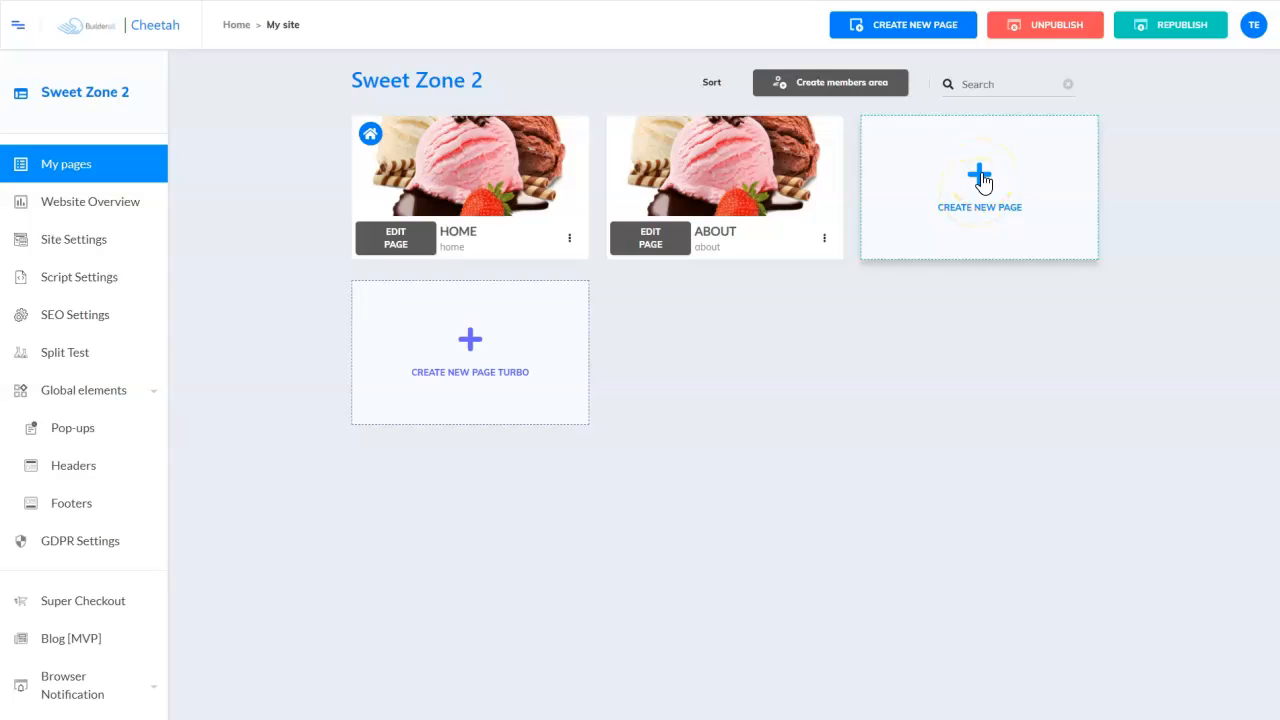
{"action": "left_click", "coordinate": [979, 180]}
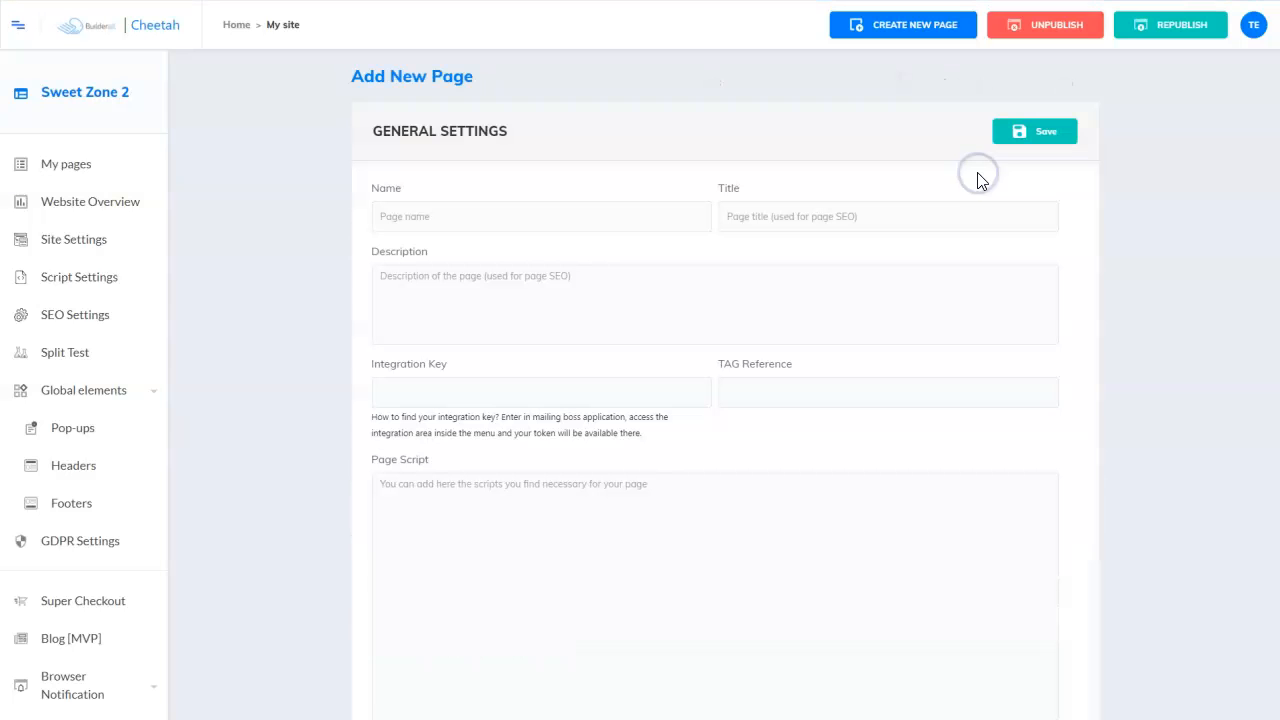
{"action": "left_click", "coordinate": [465, 227]}
{"action": "type", "text": "services"}
{"action": "left_click", "coordinate": [874, 214]}
{"action": "type", "text": "Services - The Sweet Zone 2"}
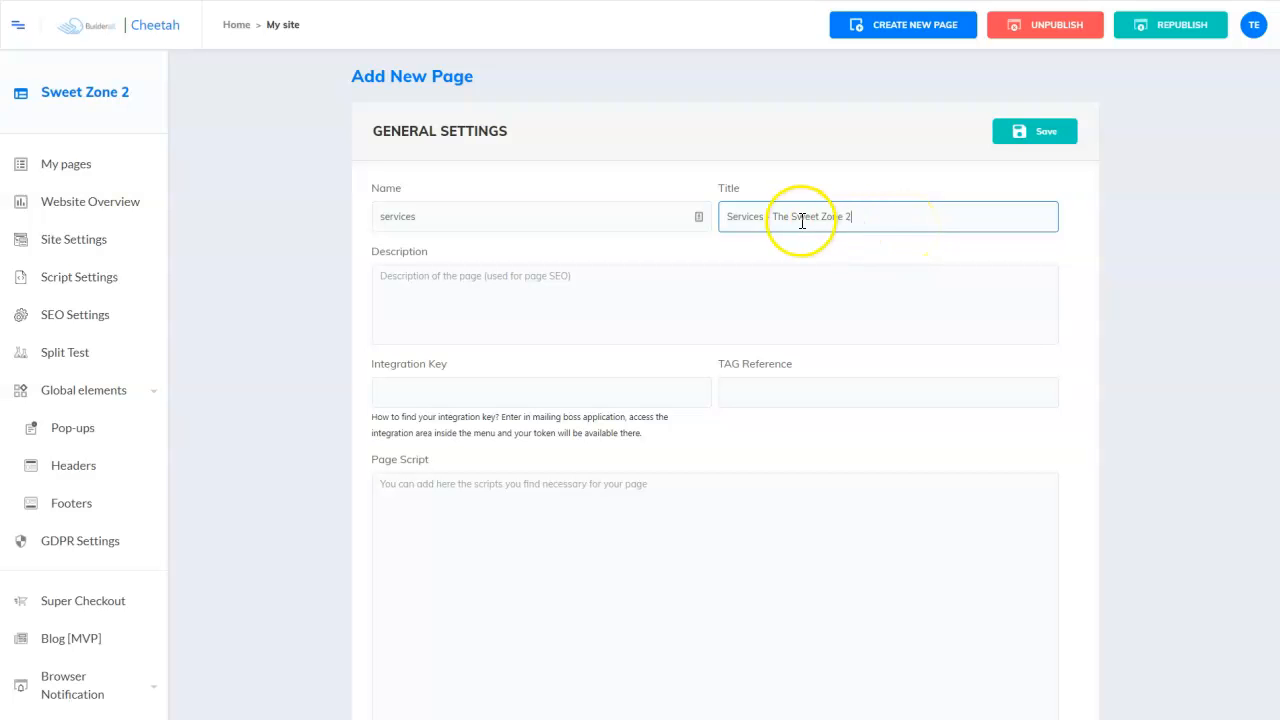
{"action": "left_click", "coordinate": [426, 300]}
{"action": "type", "text": "Services - The Sweet Zone 2"}
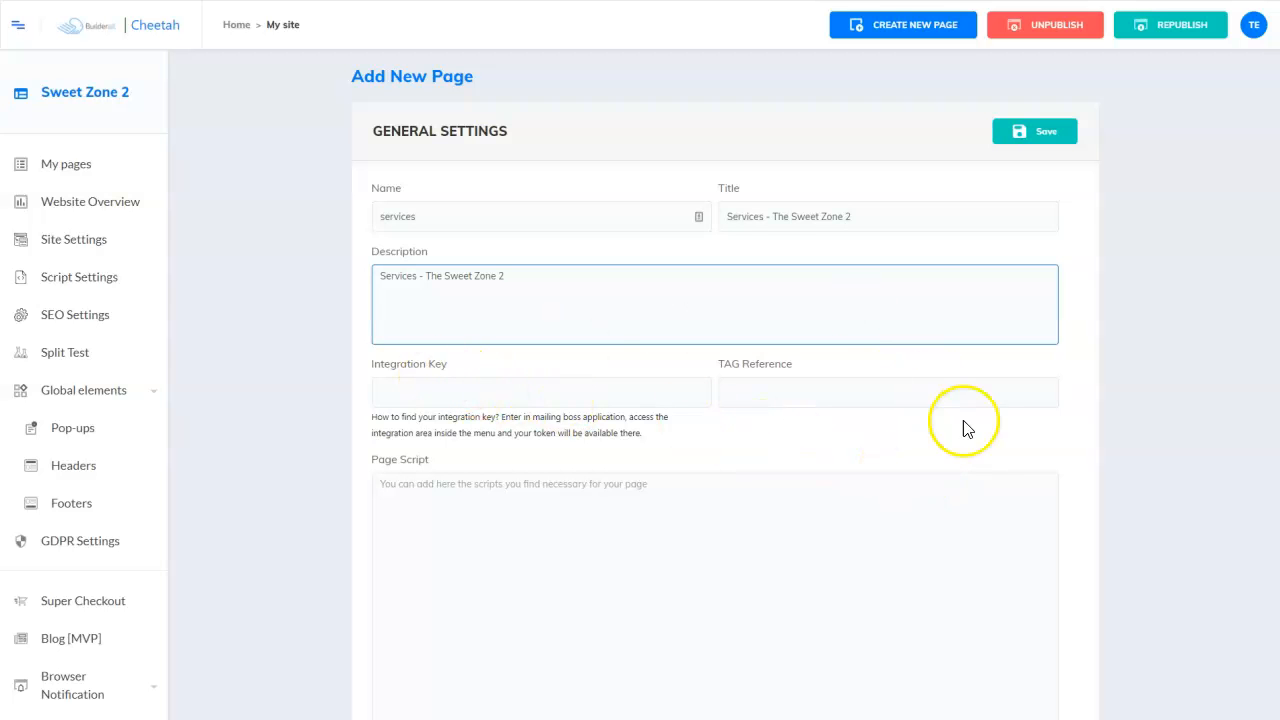
{"action": "scroll", "coordinate": [982, 436], "scroll_direction": "down", "scroll_amount": 8}
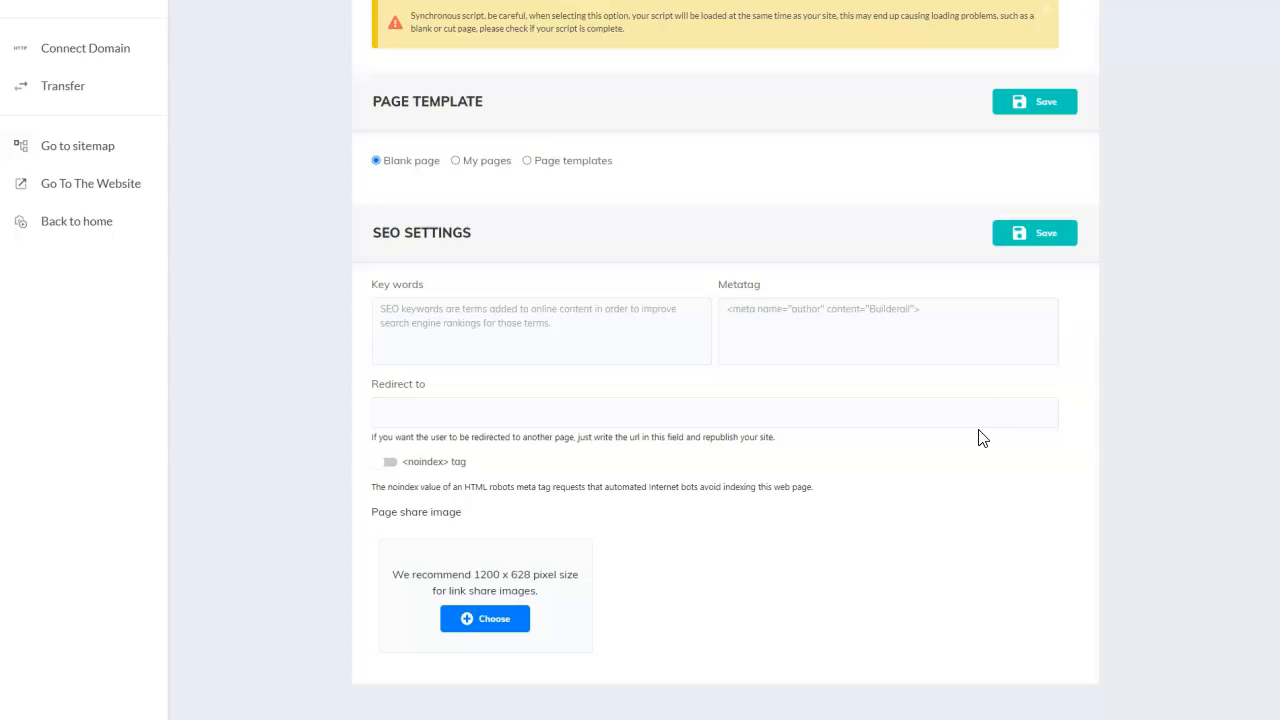
- Base it on the Services - The Sweet Zone page from The Sweet Zone site
{"action": "left_click", "coordinate": [455, 162]}
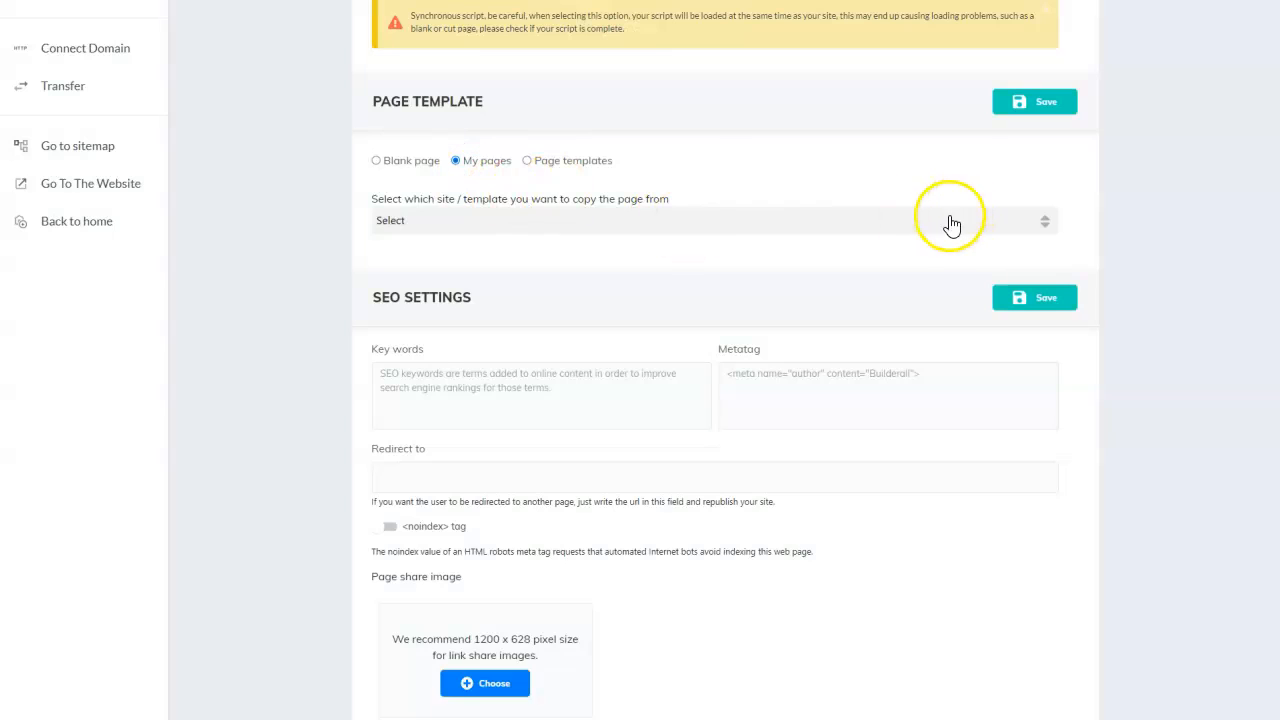
{"action": "left_click", "coordinate": [911, 222]}
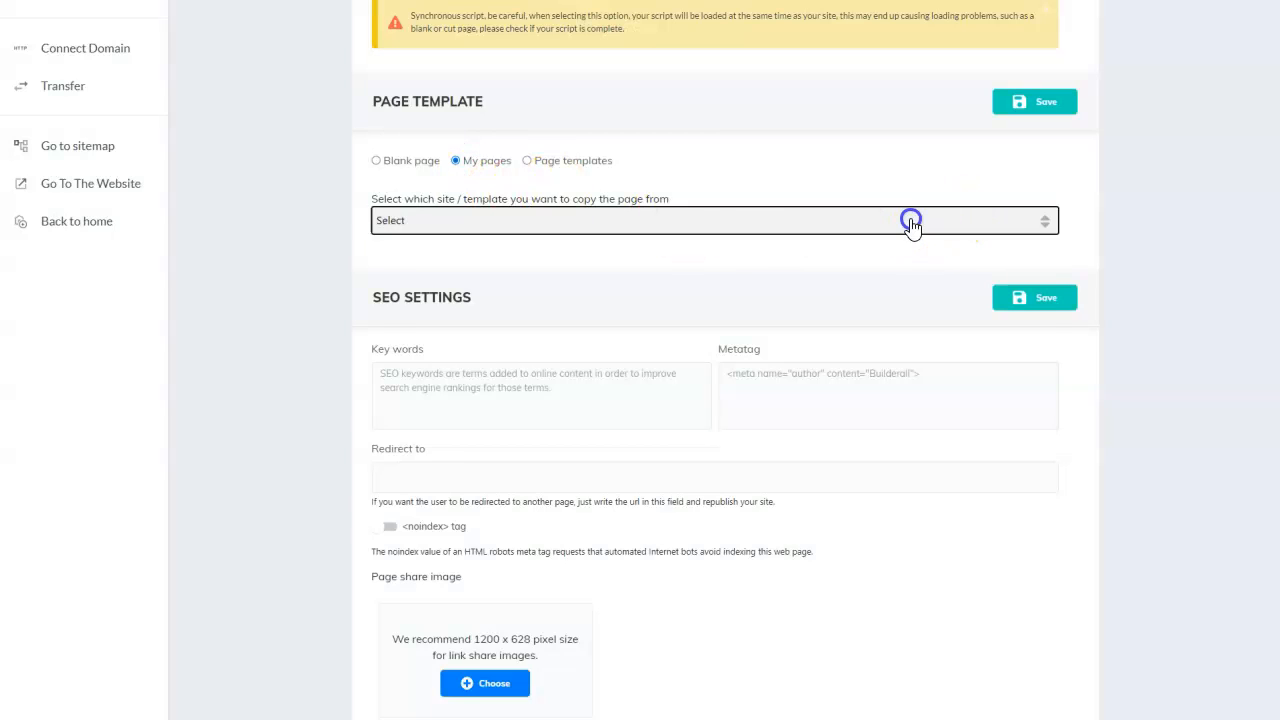
{"action": "scroll", "coordinate": [706, 277], "scroll_direction": "down", "scroll_amount": 5}
{"action": "scroll", "coordinate": [708, 278], "scroll_direction": "down", "scroll_amount": 4}
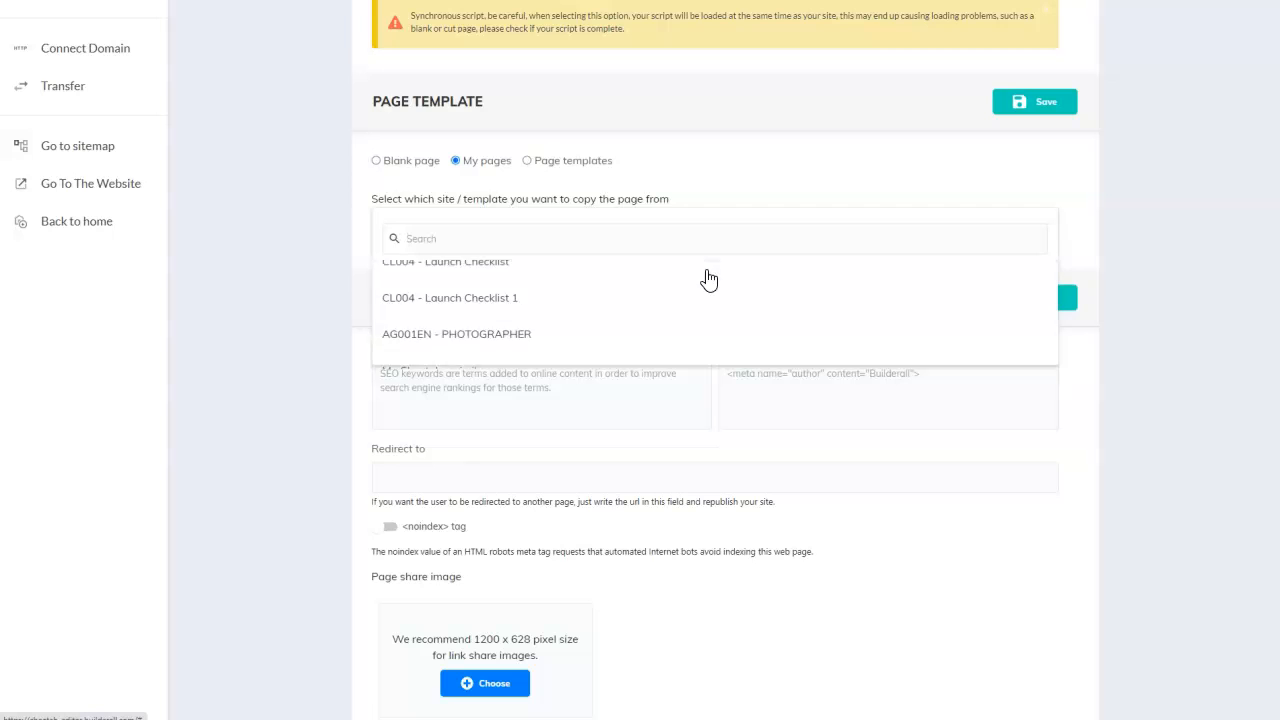
{"action": "scroll", "coordinate": [708, 278], "scroll_direction": "up", "scroll_amount": 5}
{"action": "left_click", "coordinate": [457, 329]}
{"action": "left_click", "coordinate": [728, 332]}
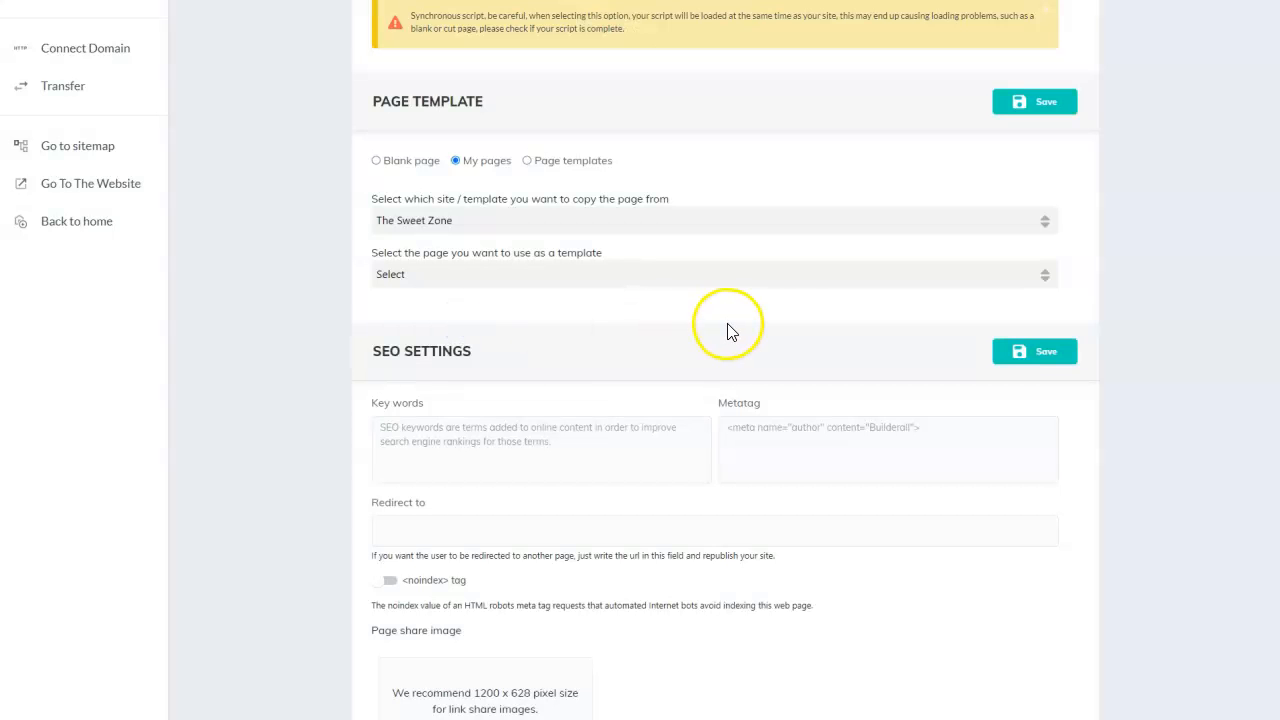
{"action": "left_click", "coordinate": [791, 287]}
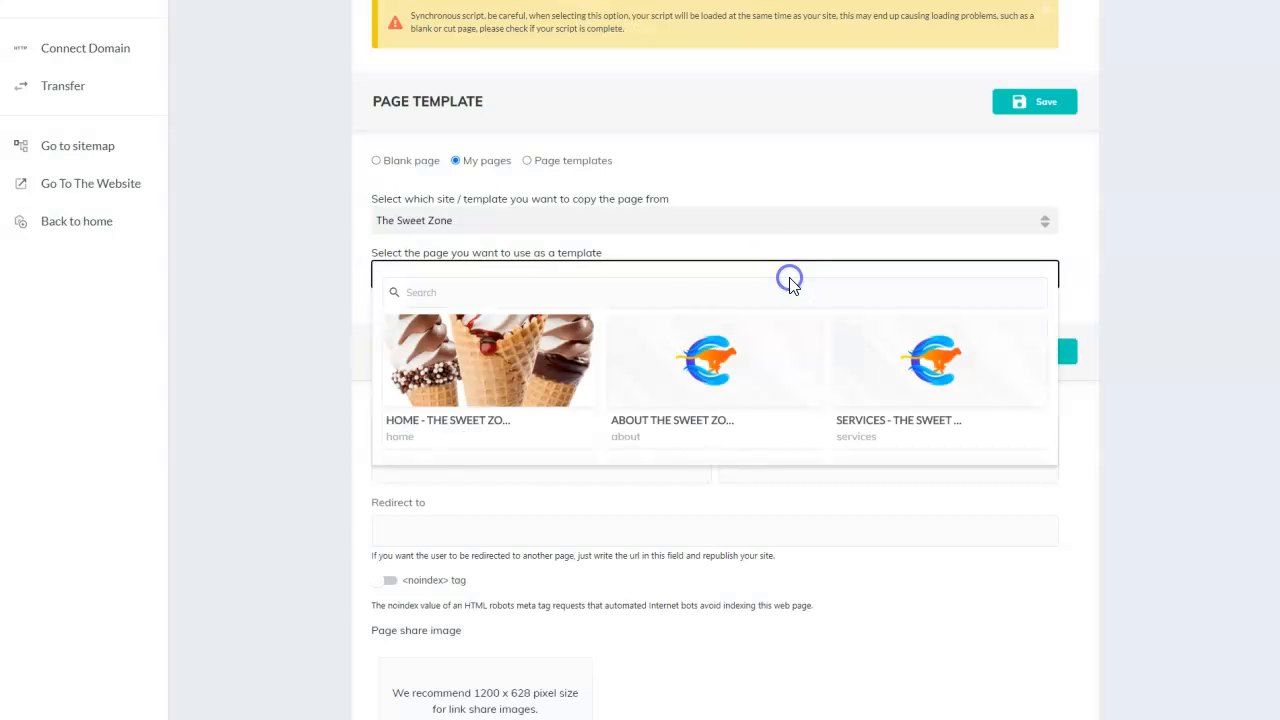
{"action": "left_click", "coordinate": [852, 366]}
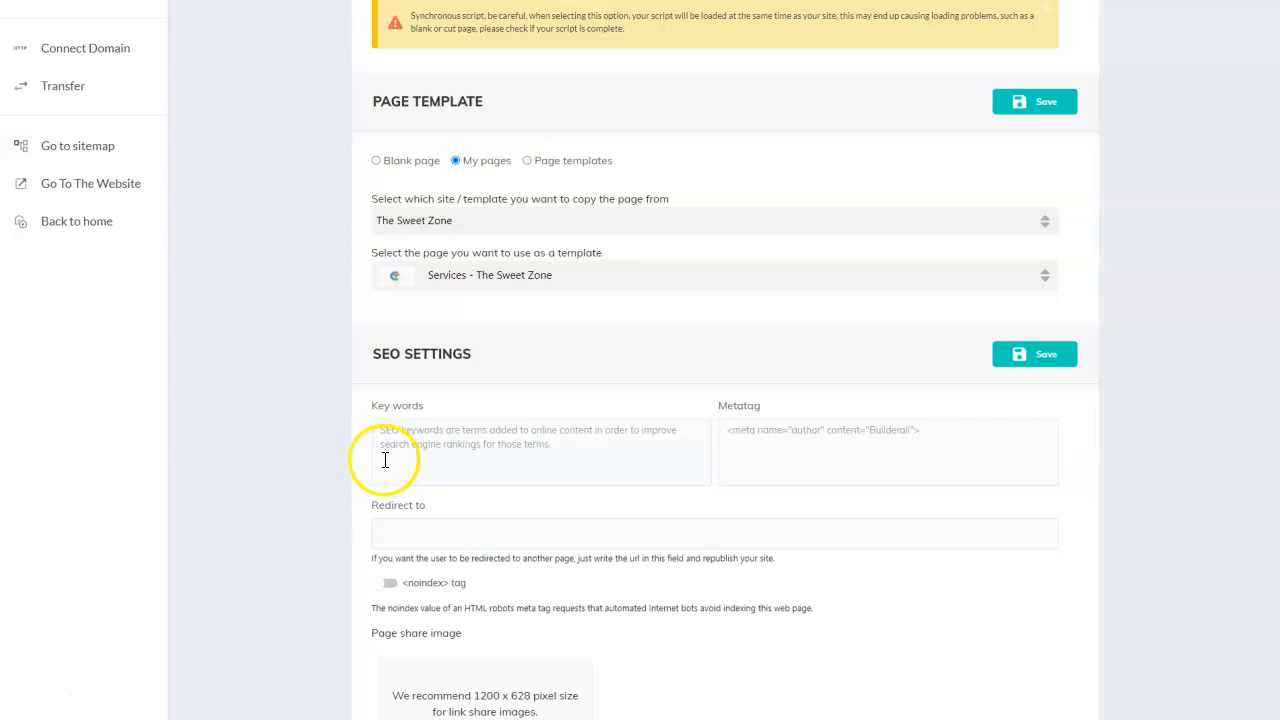
- Set the ice cream picture 4410682 as the services page's share image and save
{"action": "scroll", "coordinate": [776, 358], "scroll_direction": "down", "scroll_amount": 1}
{"action": "scroll", "coordinate": [774, 358], "scroll_direction": "down", "scroll_amount": 1}
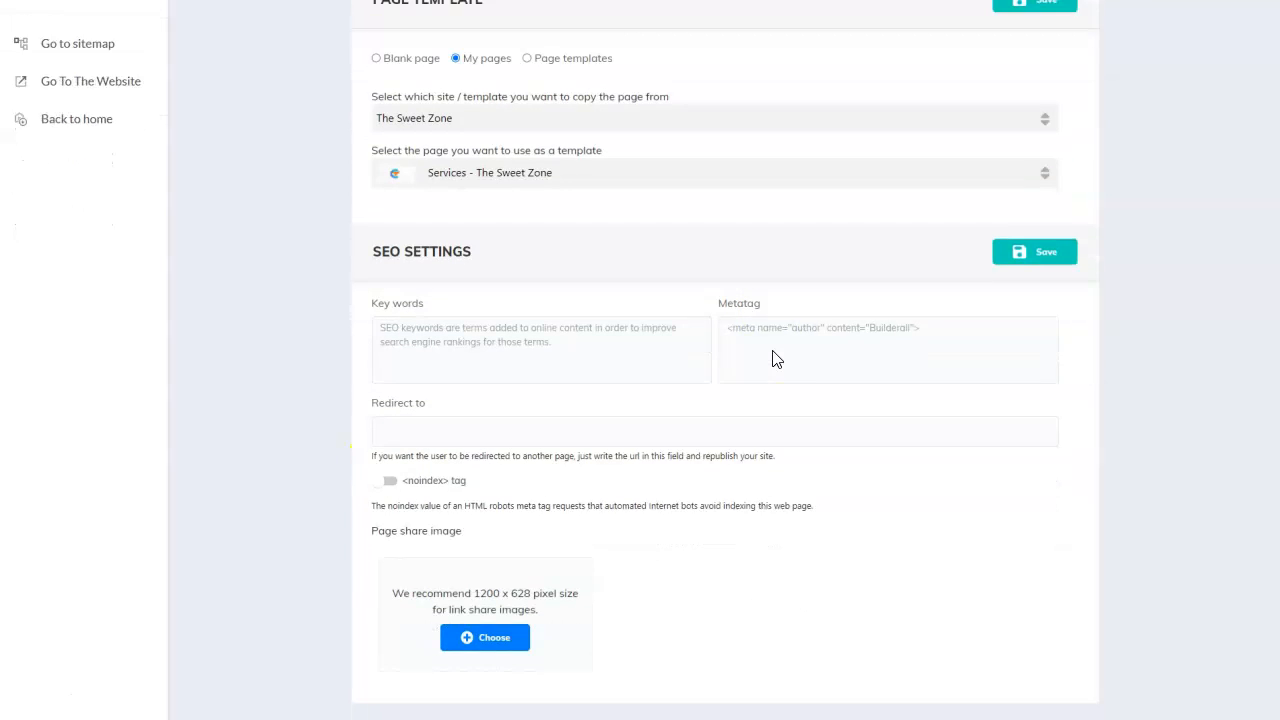
{"action": "left_click", "coordinate": [492, 619]}
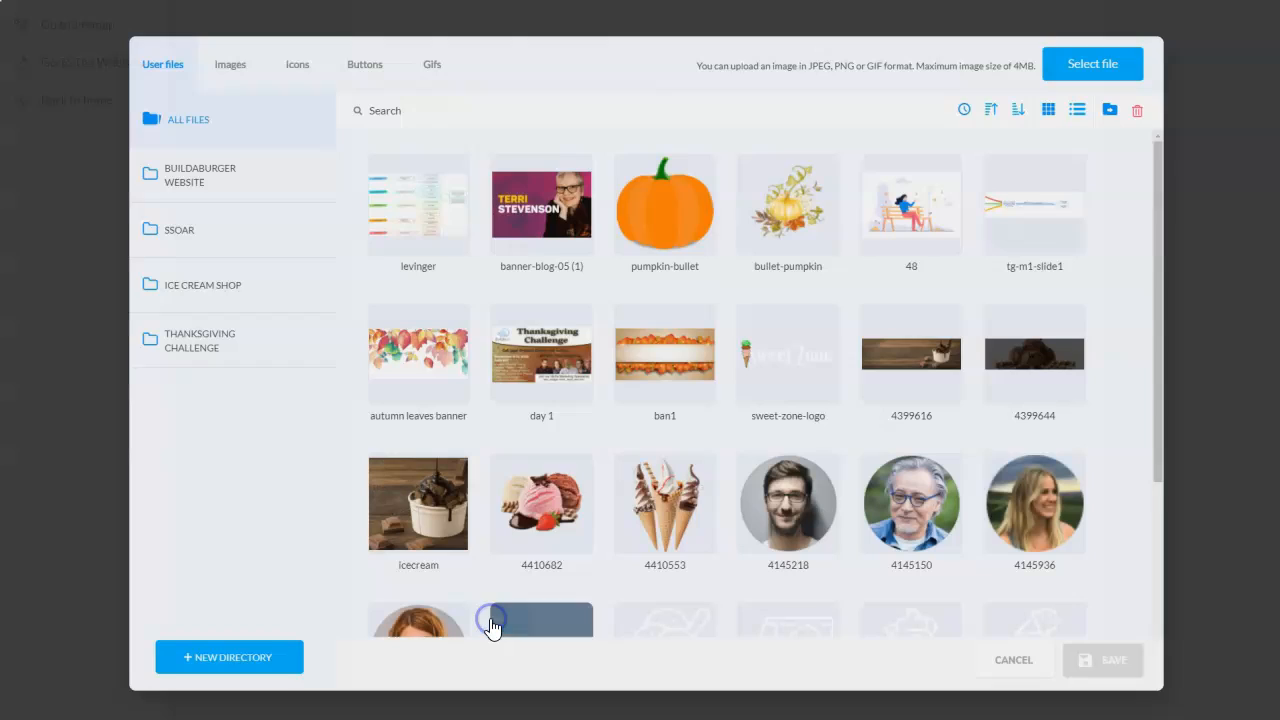
{"action": "left_click", "coordinate": [582, 532]}
{"action": "left_click", "coordinate": [1118, 671]}
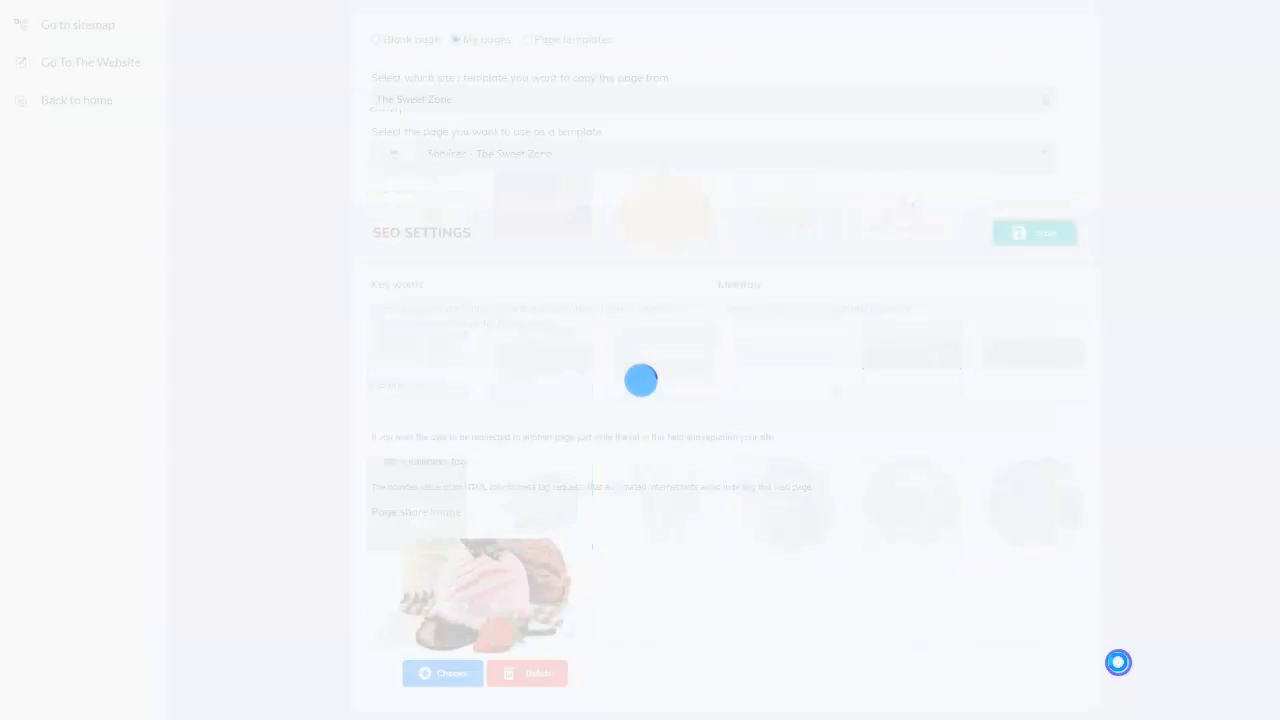
{"action": "left_click_drag", "start_coordinate": [1277, 584], "coordinate": [1269, 386]}
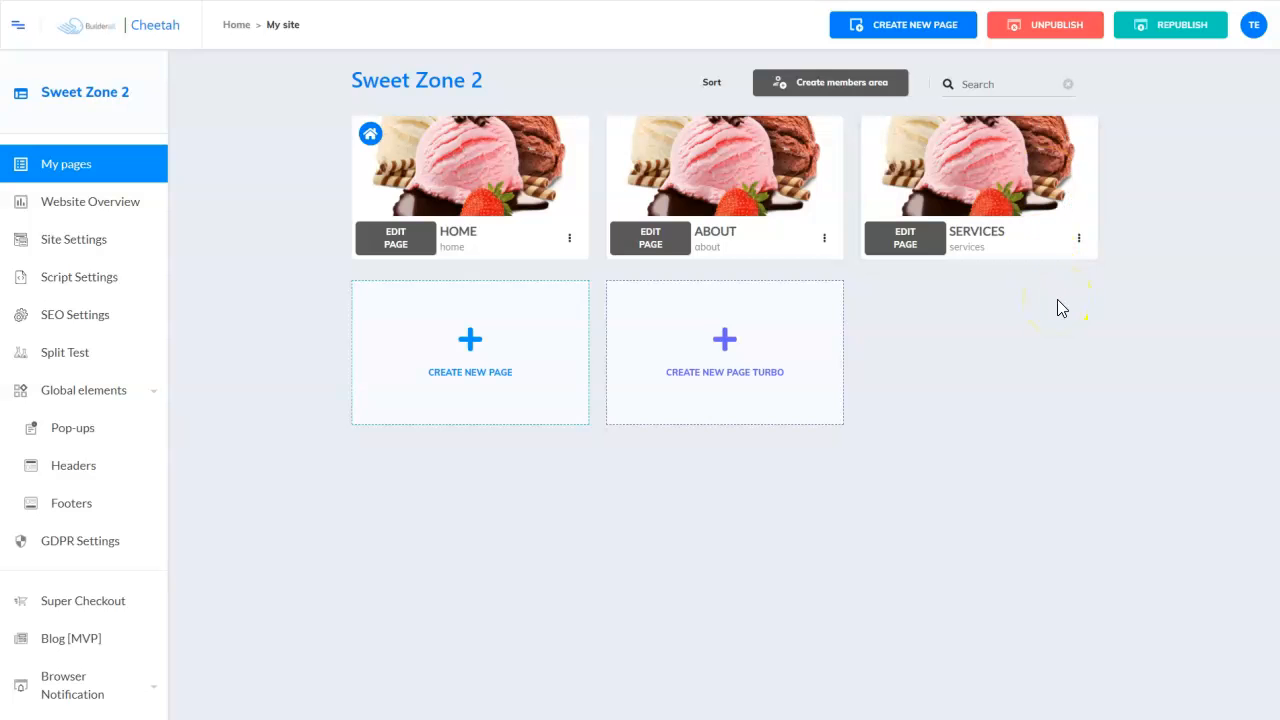
{"action": "left_click", "coordinate": [474, 338]}
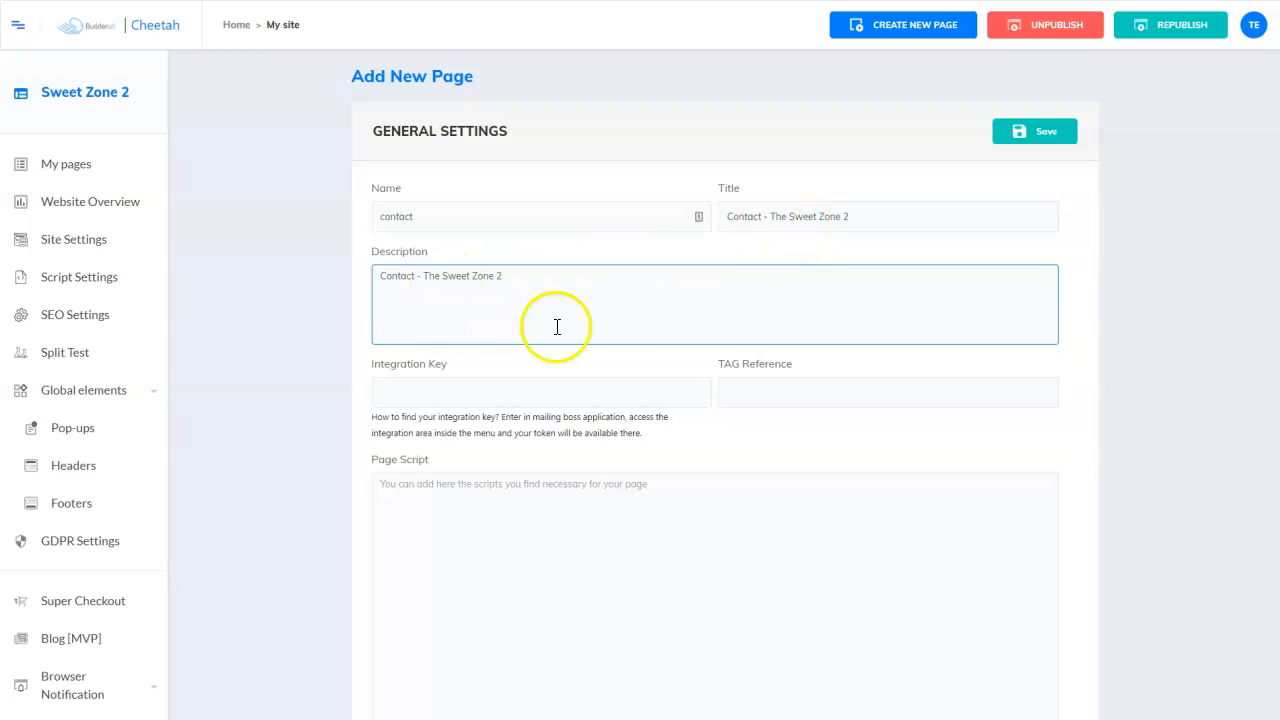
- Base the new Contact page on a page from The Sweet Zone site and save it
{"action": "scroll", "coordinate": [941, 402], "scroll_direction": "down", "scroll_amount": 6}
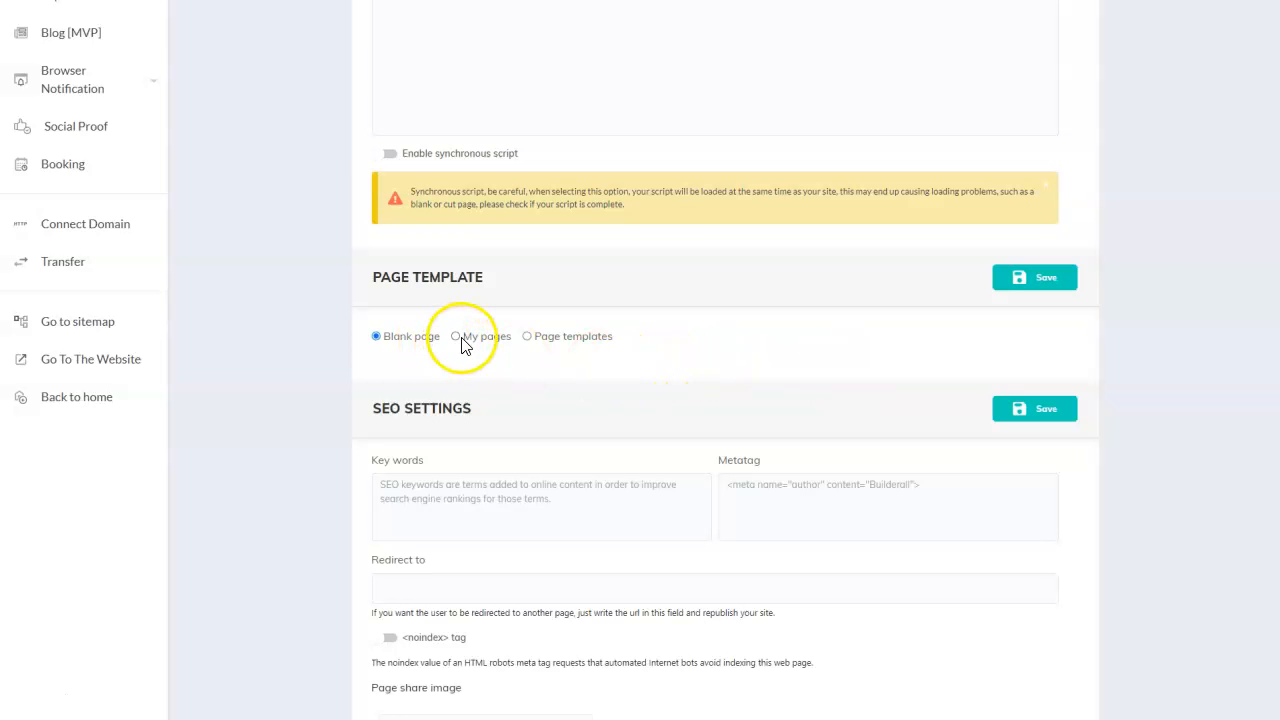
{"action": "left_click", "coordinate": [456, 338]}
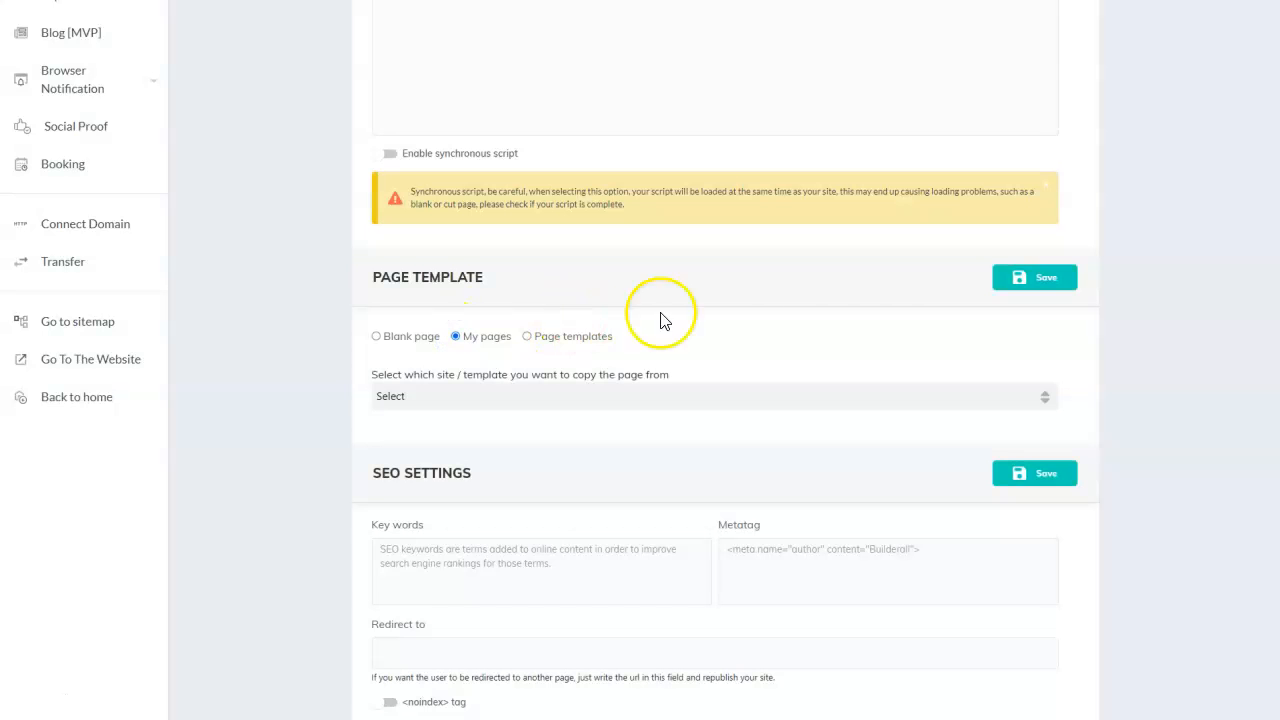
{"action": "left_click", "coordinate": [890, 396]}
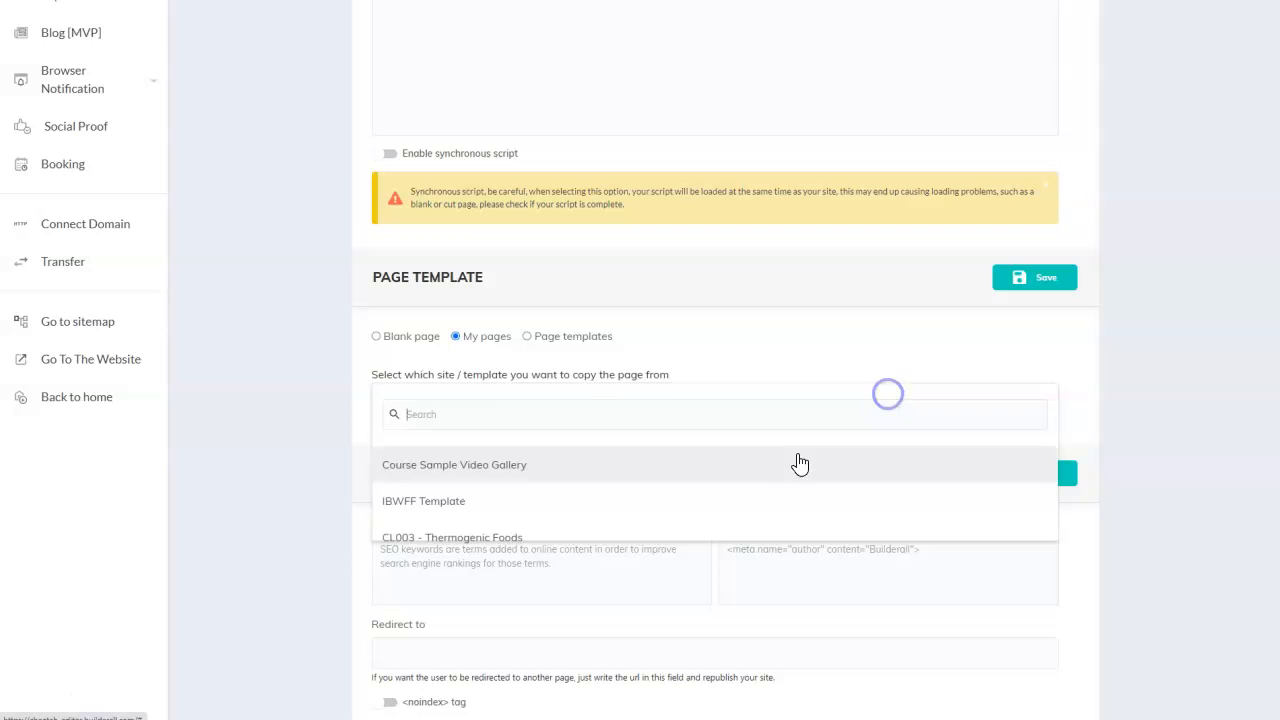
{"action": "left_click", "coordinate": [401, 505]}
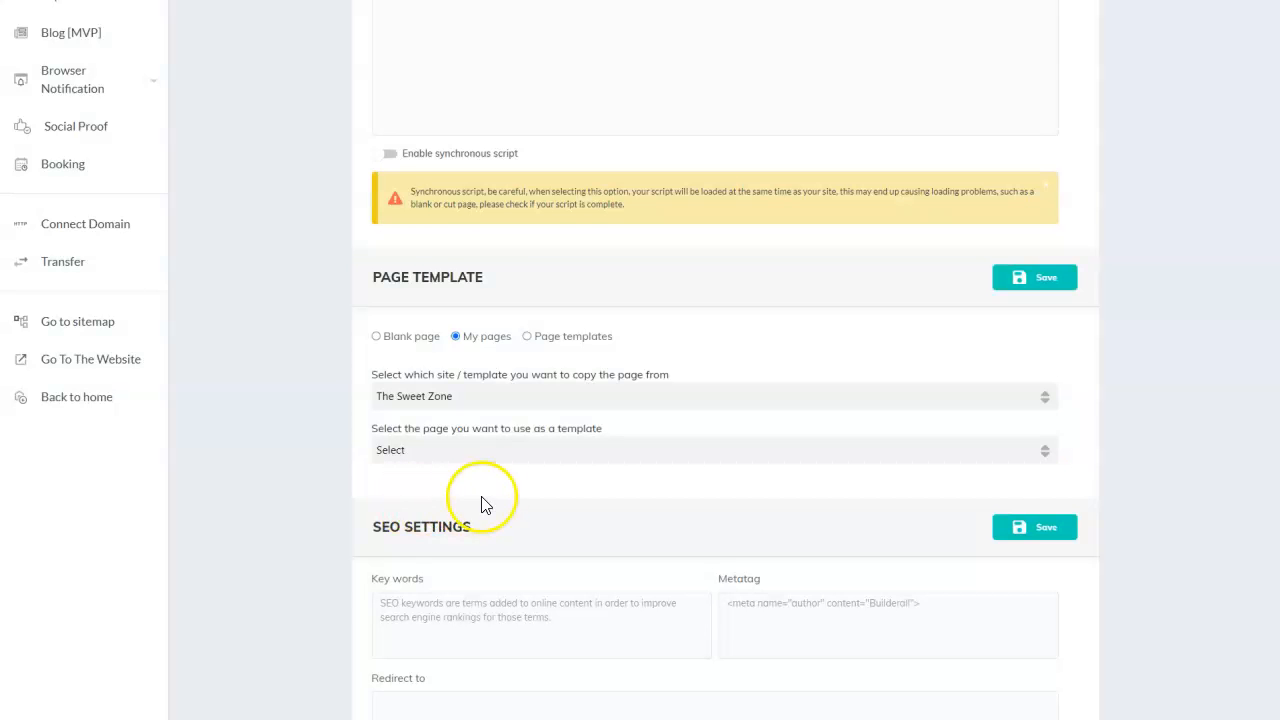
{"action": "left_click", "coordinate": [694, 452]}
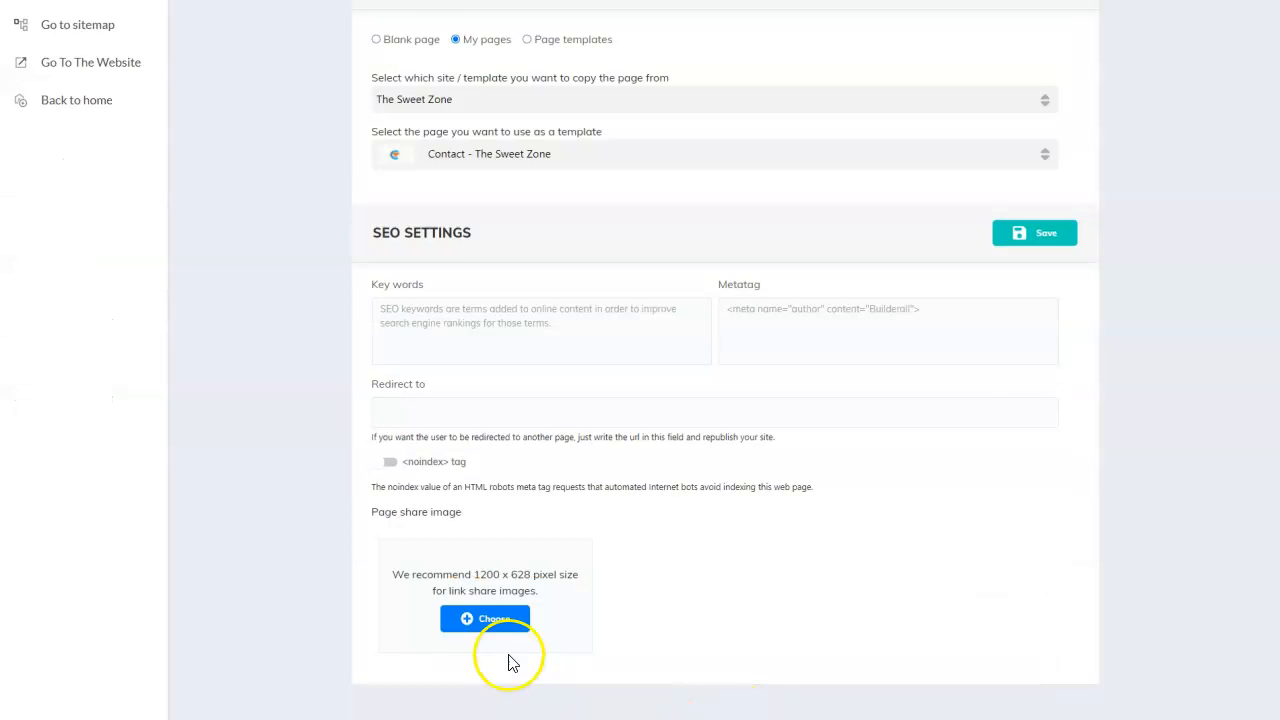
{"action": "left_click", "coordinate": [486, 619]}
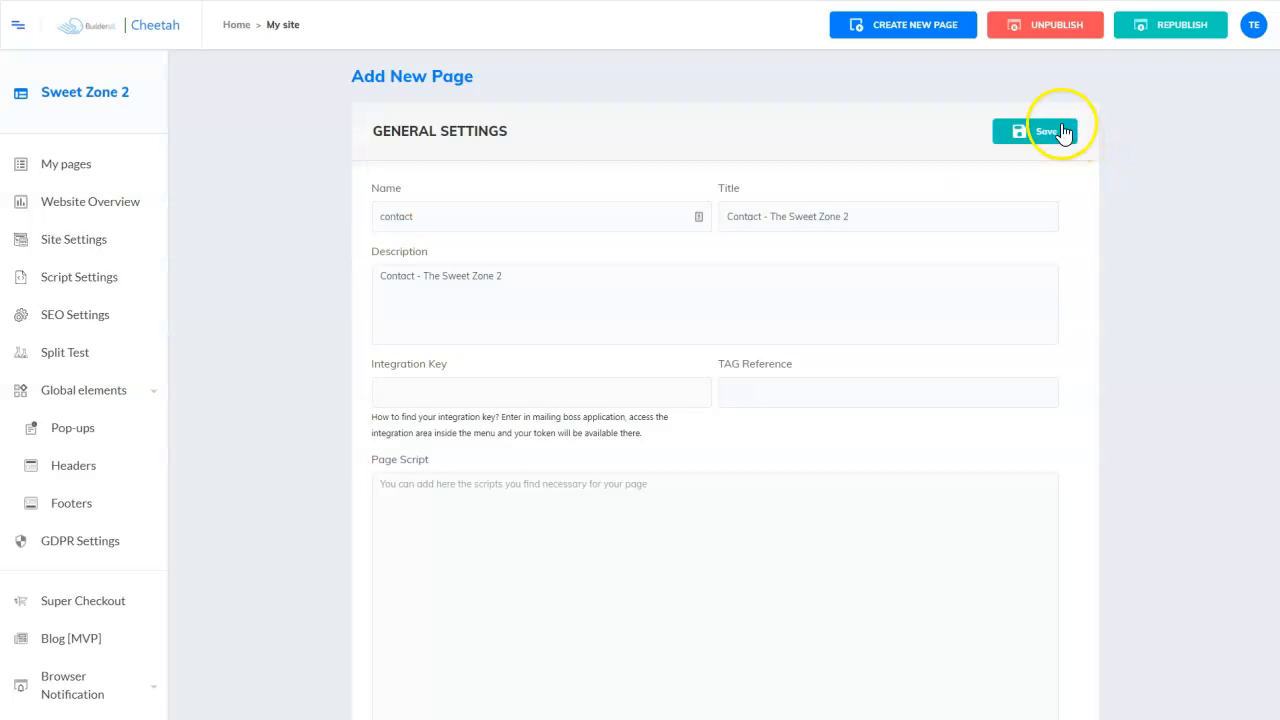
{"action": "left_click", "coordinate": [1063, 133]}
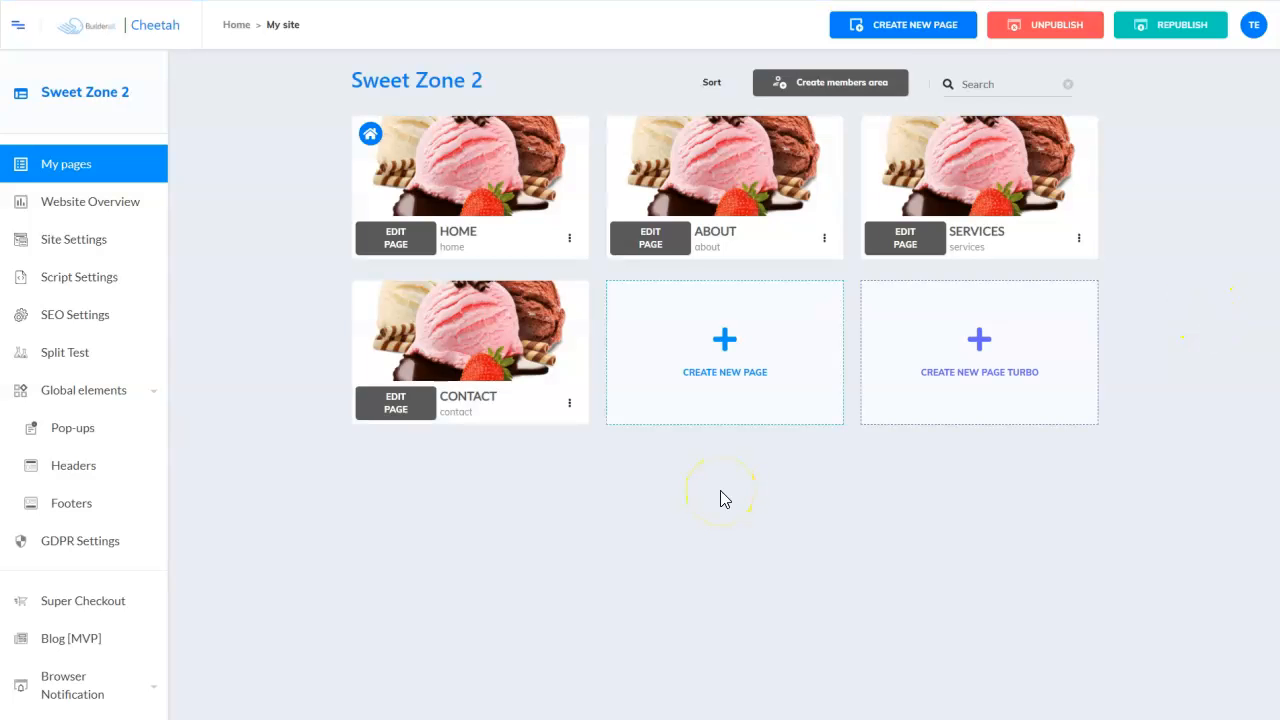
{"action": "mouse_move", "coordinate": [997, 194]}
{"action": "mouse_move", "coordinate": [686, 156]}
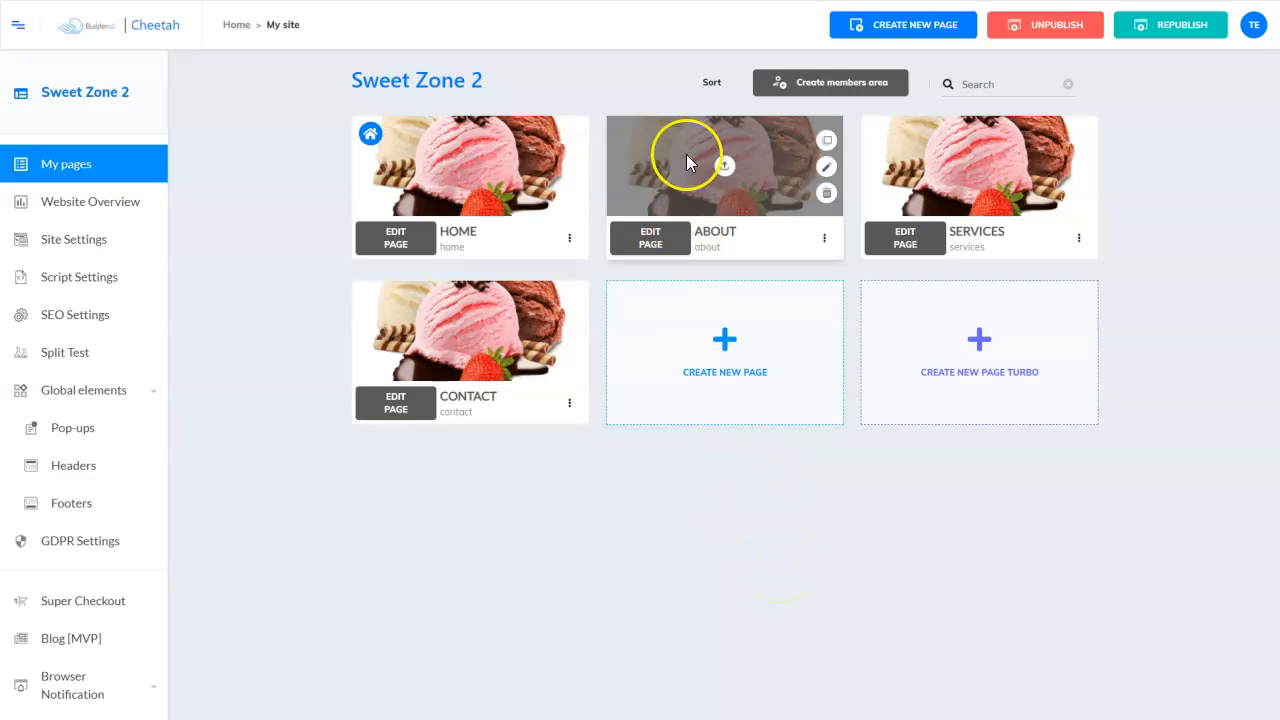
{"action": "mouse_move", "coordinate": [1025, 161]}
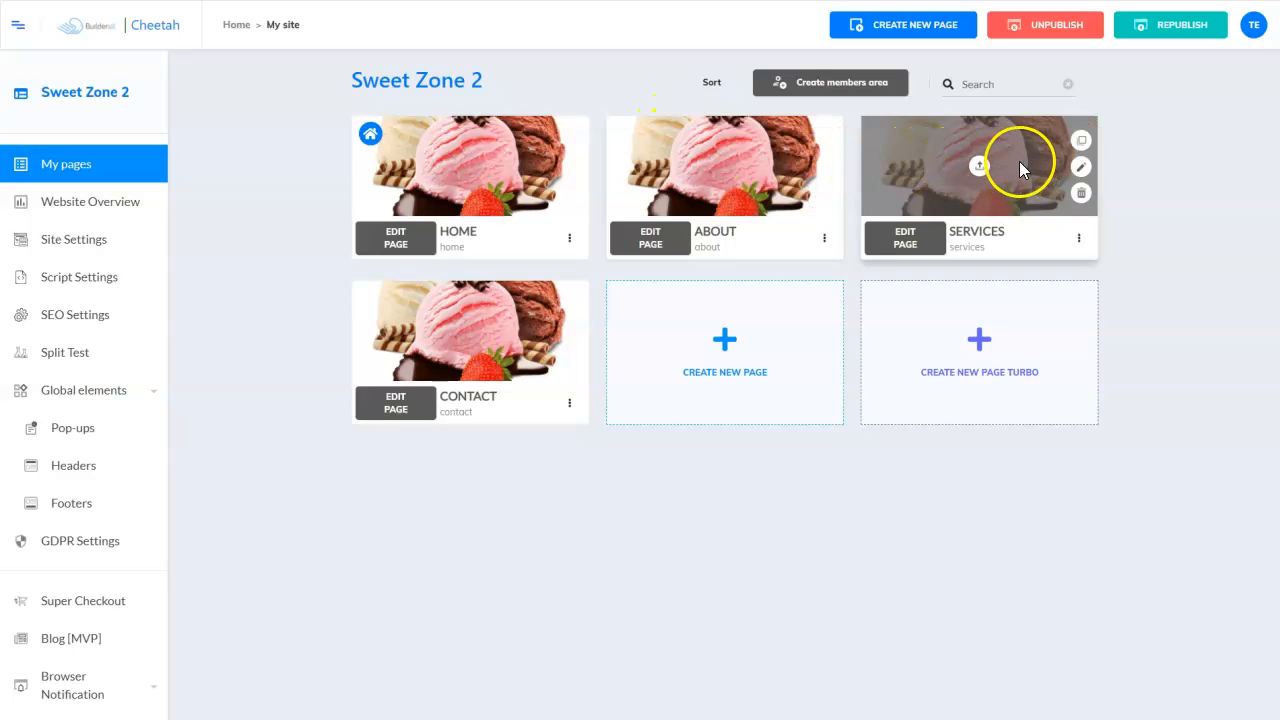
- Edit the Contact page, select its contact form and open the gear Set fields email settings
{"action": "left_click", "coordinate": [415, 410]}
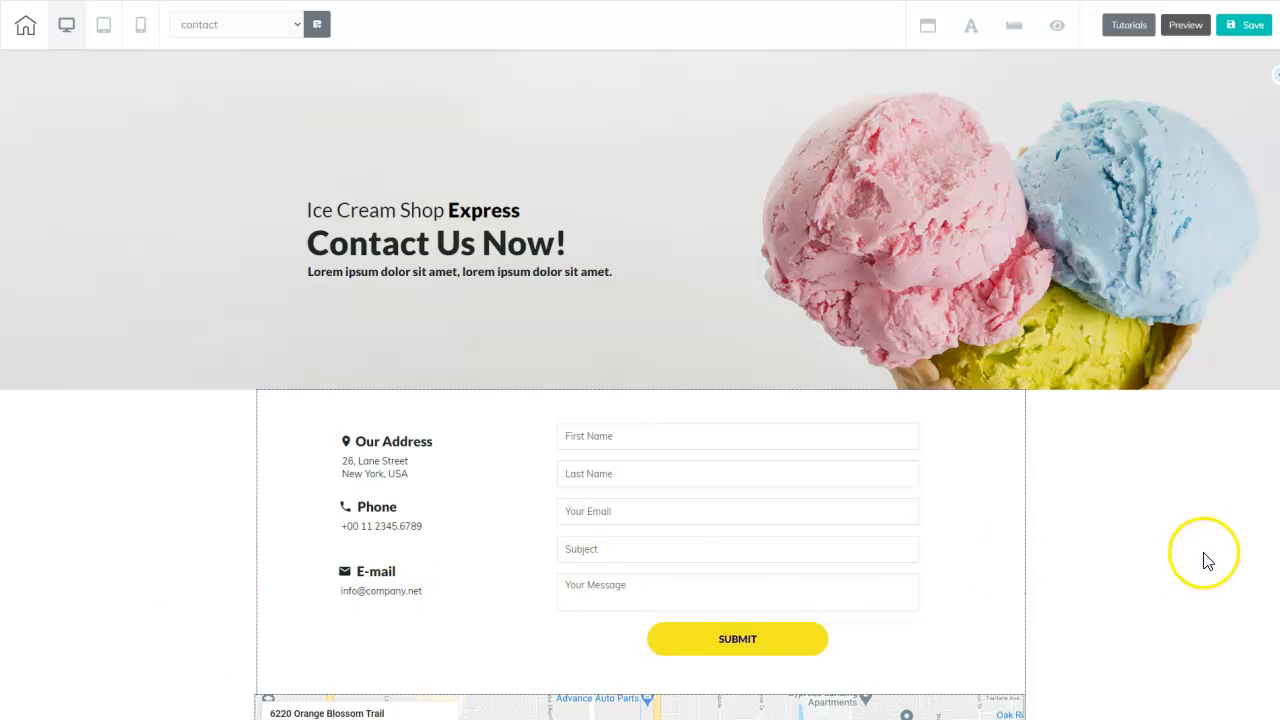
{"action": "scroll", "coordinate": [640, 385], "scroll_direction": "down", "scroll_amount": 5}
{"action": "scroll", "coordinate": [640, 385], "scroll_direction": "up", "scroll_amount": 5}
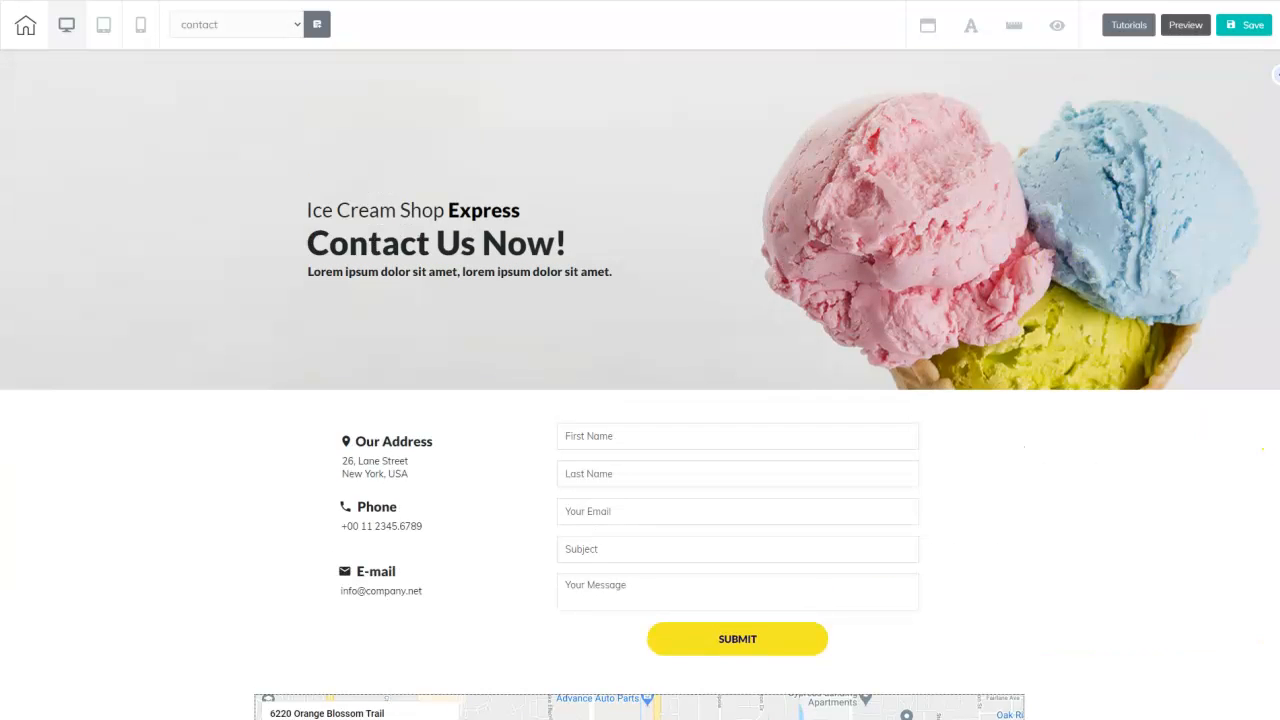
{"action": "scroll", "coordinate": [640, 385], "scroll_direction": "down", "scroll_amount": 2}
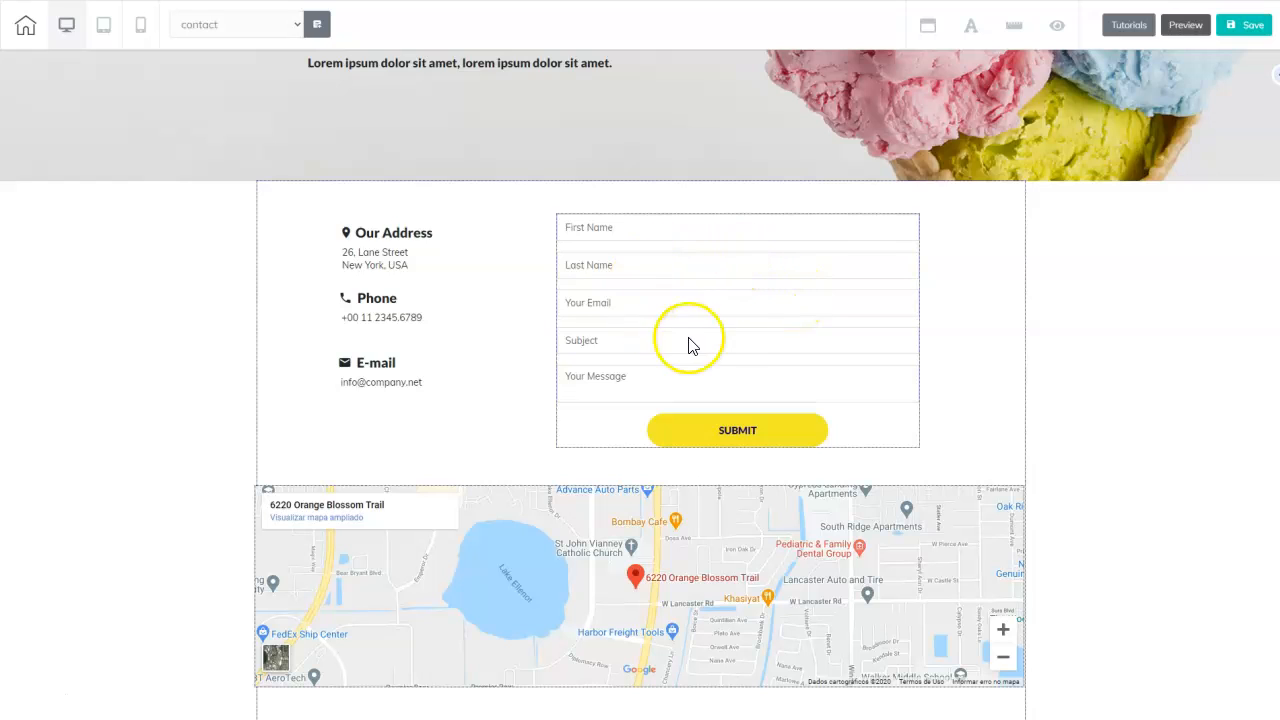
{"action": "left_click", "coordinate": [722, 297]}
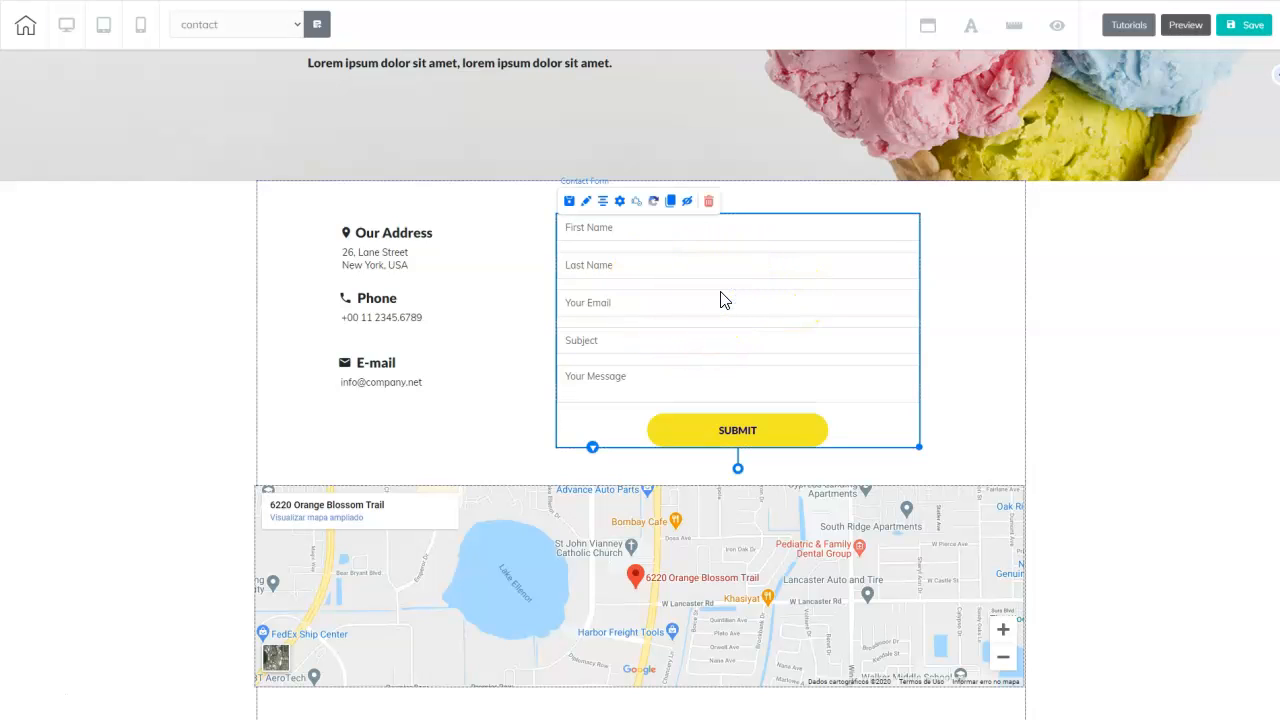
{"action": "left_click", "coordinate": [619, 202]}
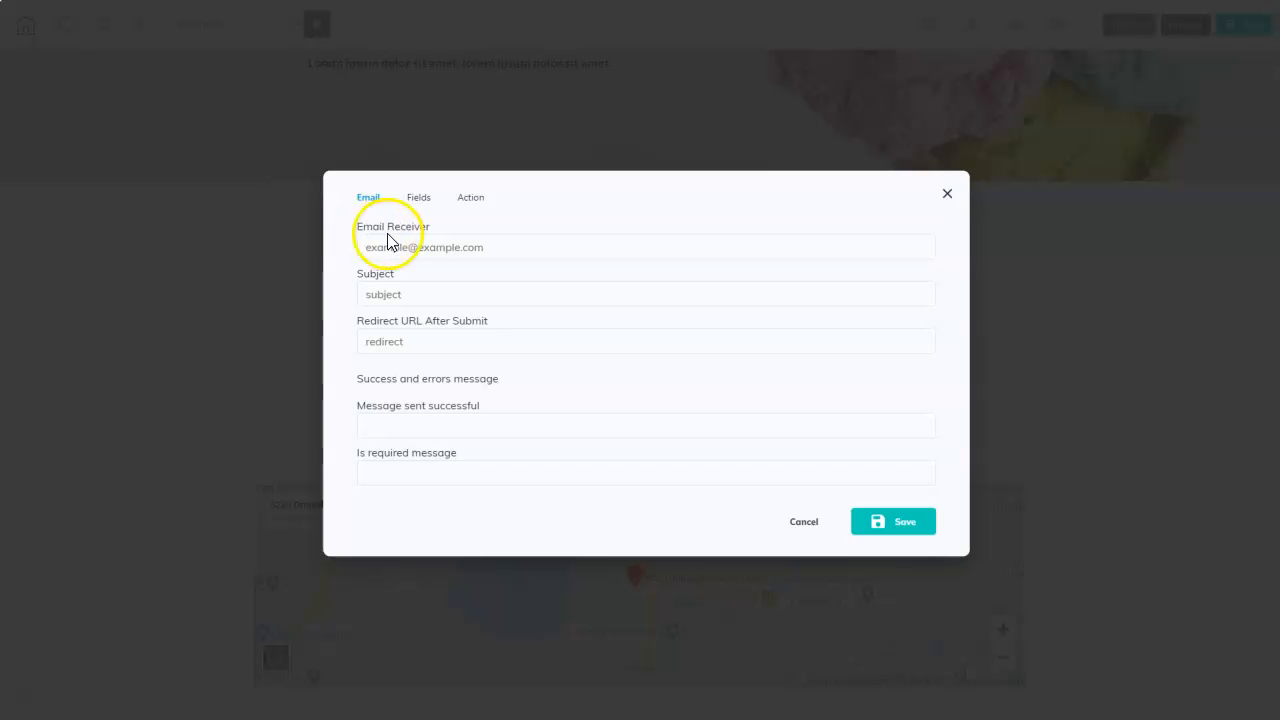
- Enter the admin e-mail address in the contact form's Email Receiver field
{"action": "left_click", "coordinate": [498, 250]}
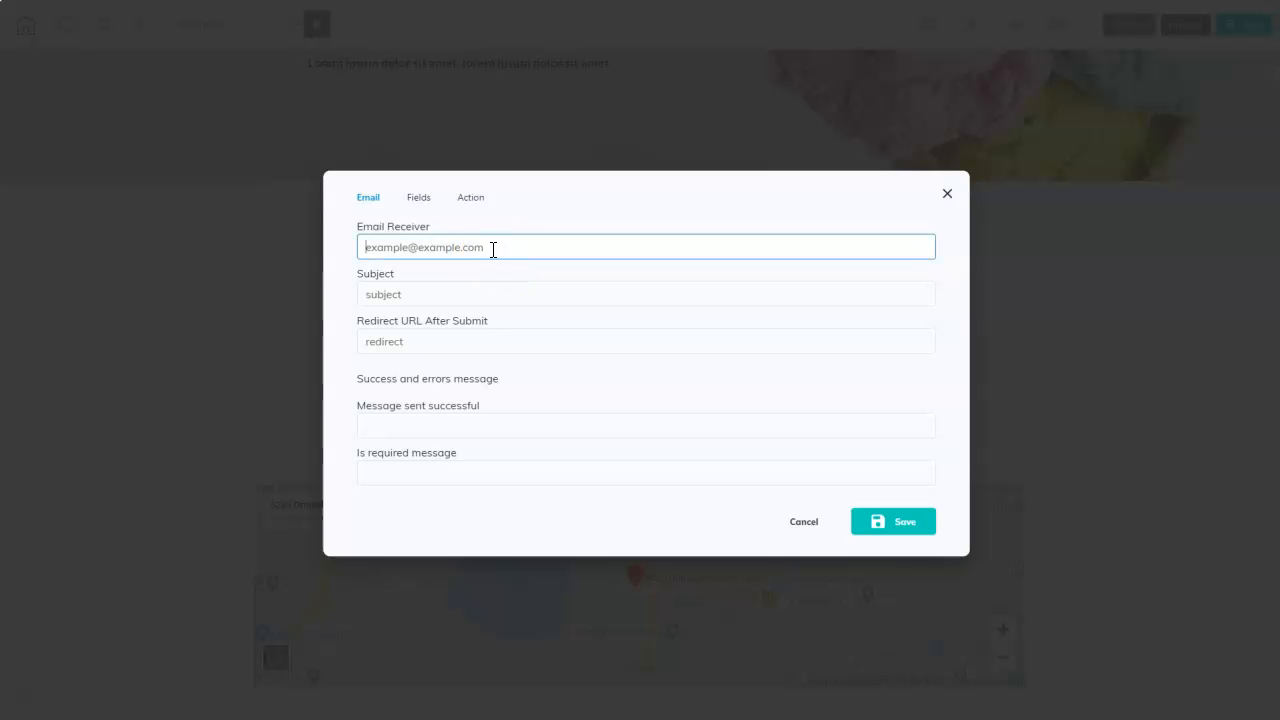
{"action": "left_click_drag", "start_coordinate": [493, 250], "coordinate": [361, 252]}
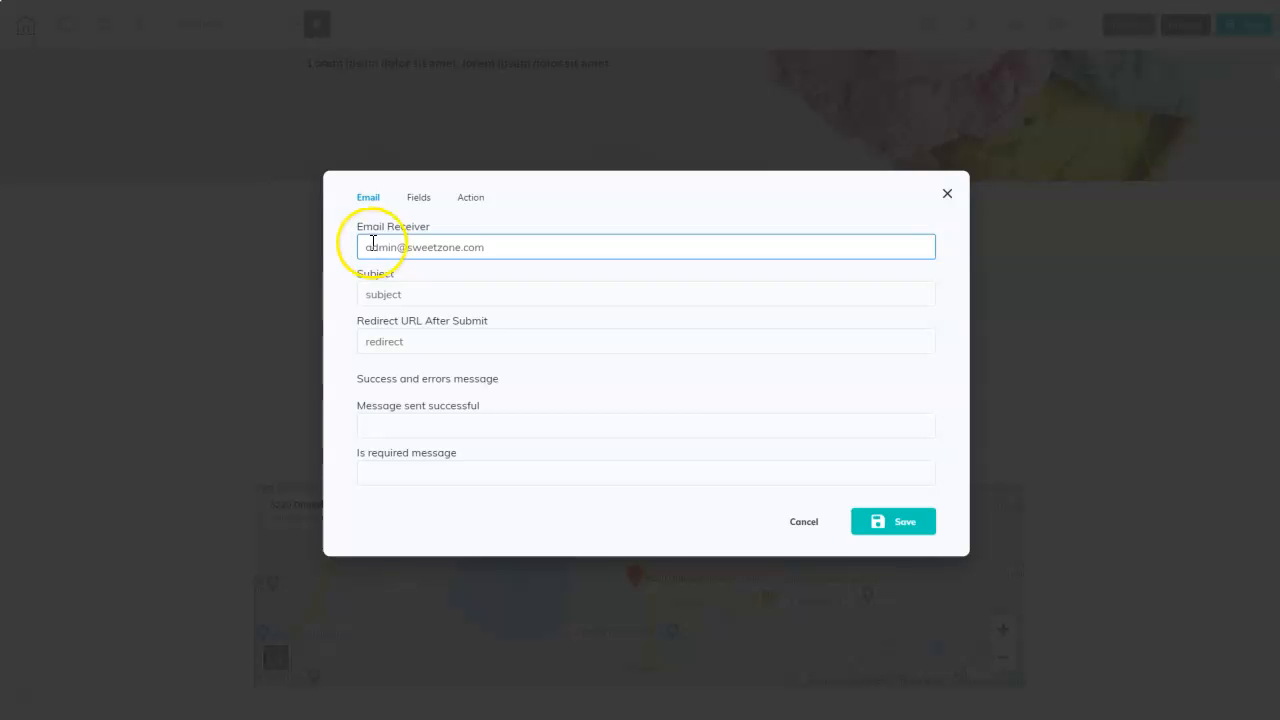
{"action": "left_click", "coordinate": [503, 250]}
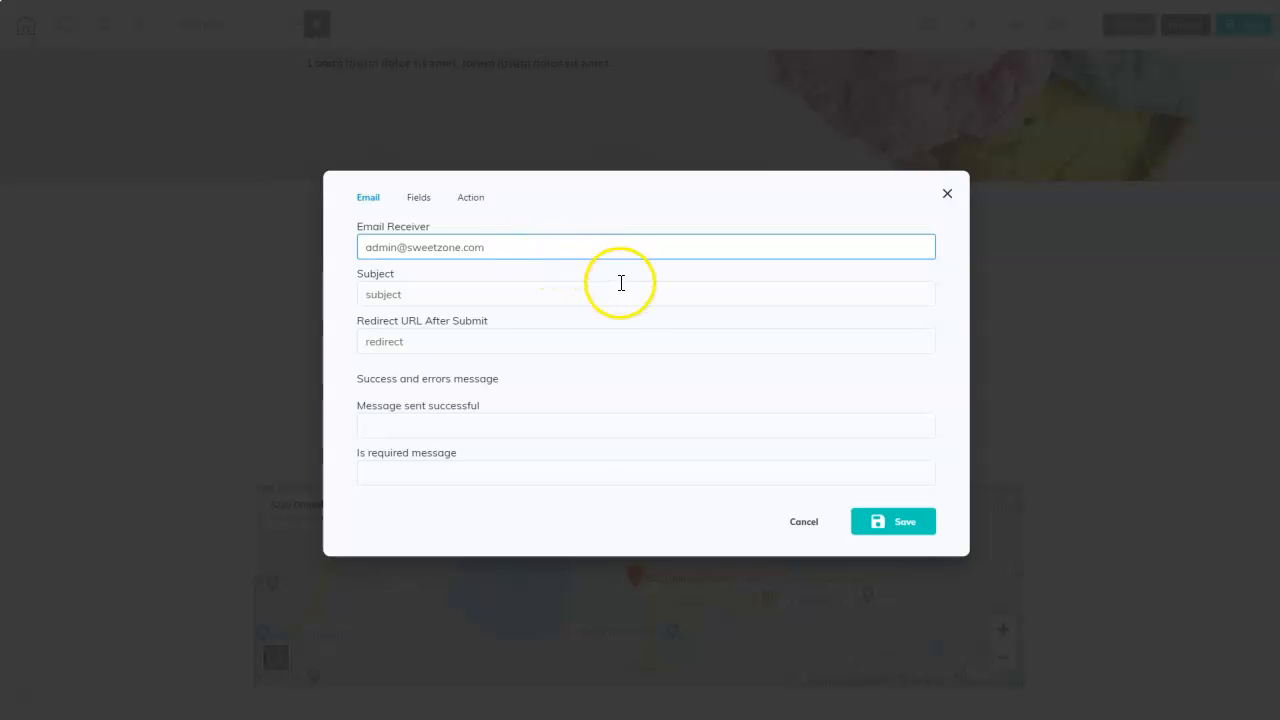
{"action": "left_click", "coordinate": [511, 241]}
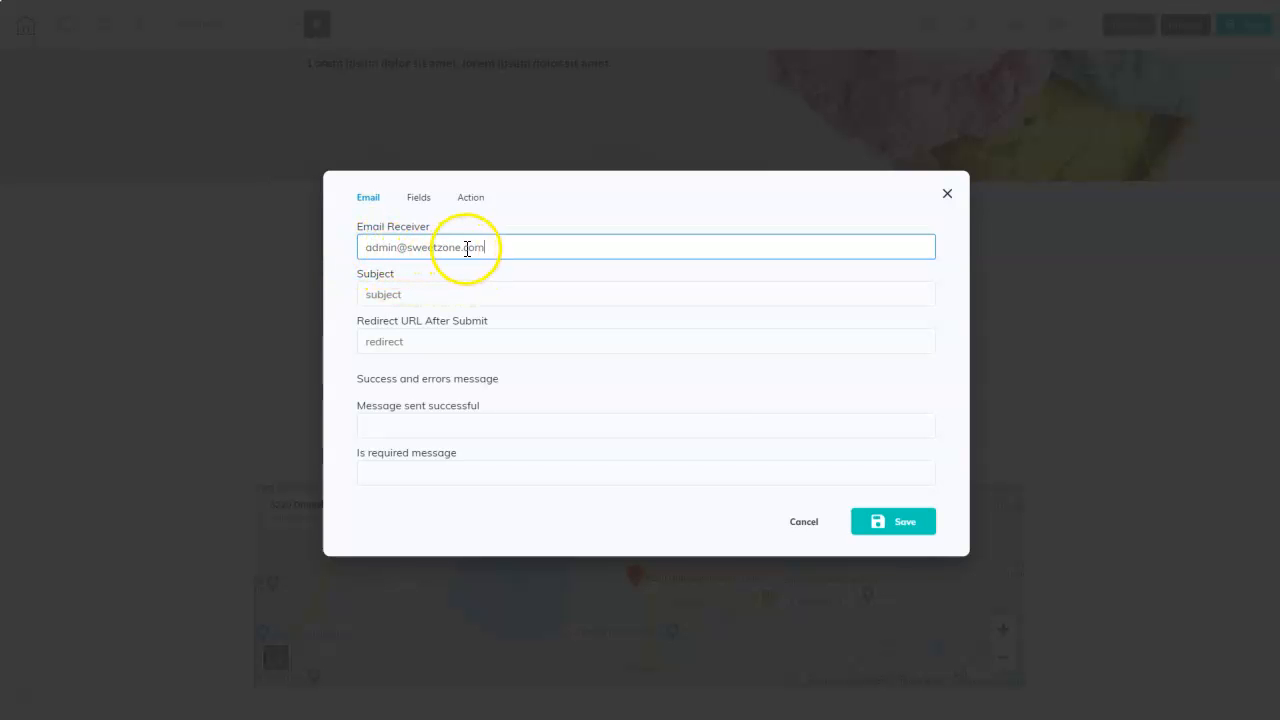
- Set the form's email Subject to 'Sweet Zone Contact Form'
{"action": "left_click", "coordinate": [416, 296]}
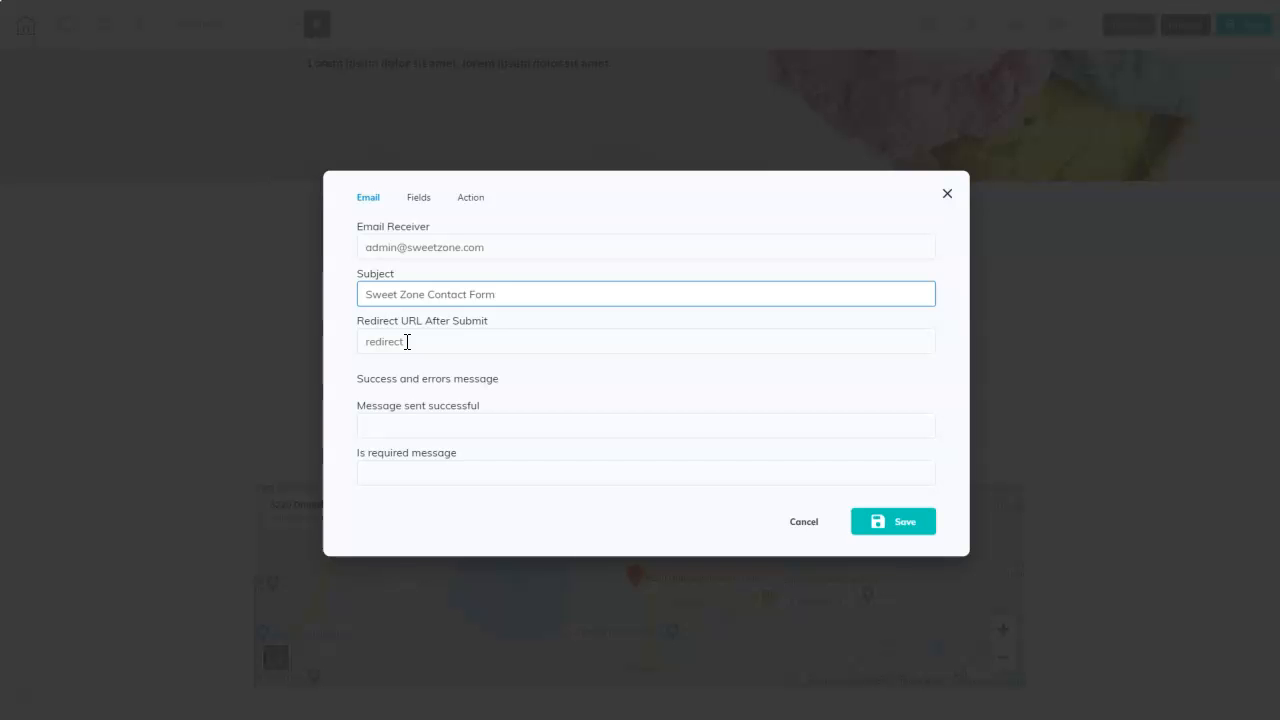
{"action": "left_click", "coordinate": [424, 340]}
- Paste 'Thank you for reaching out! Your message has been sent and will be reviewed soon.' as the success message
{"action": "left_click", "coordinate": [477, 431]}
{"action": "left_click", "coordinate": [403, 425]}
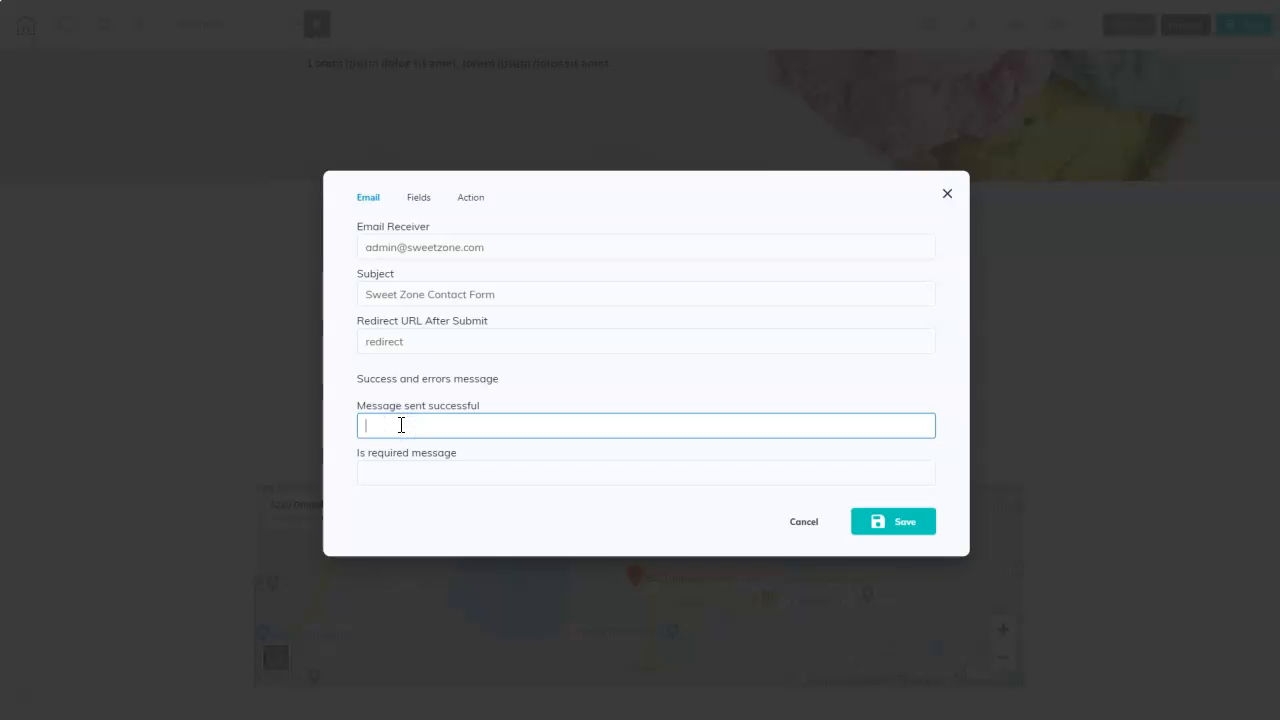
{"action": "type", "text": "Thank you for reaching out! Your message has been sent and will be reviewed soon."}
{"action": "left_click", "coordinate": [386, 446]}
- Set the required-field message to 'This field is required.'
{"action": "left_click", "coordinate": [811, 425]}
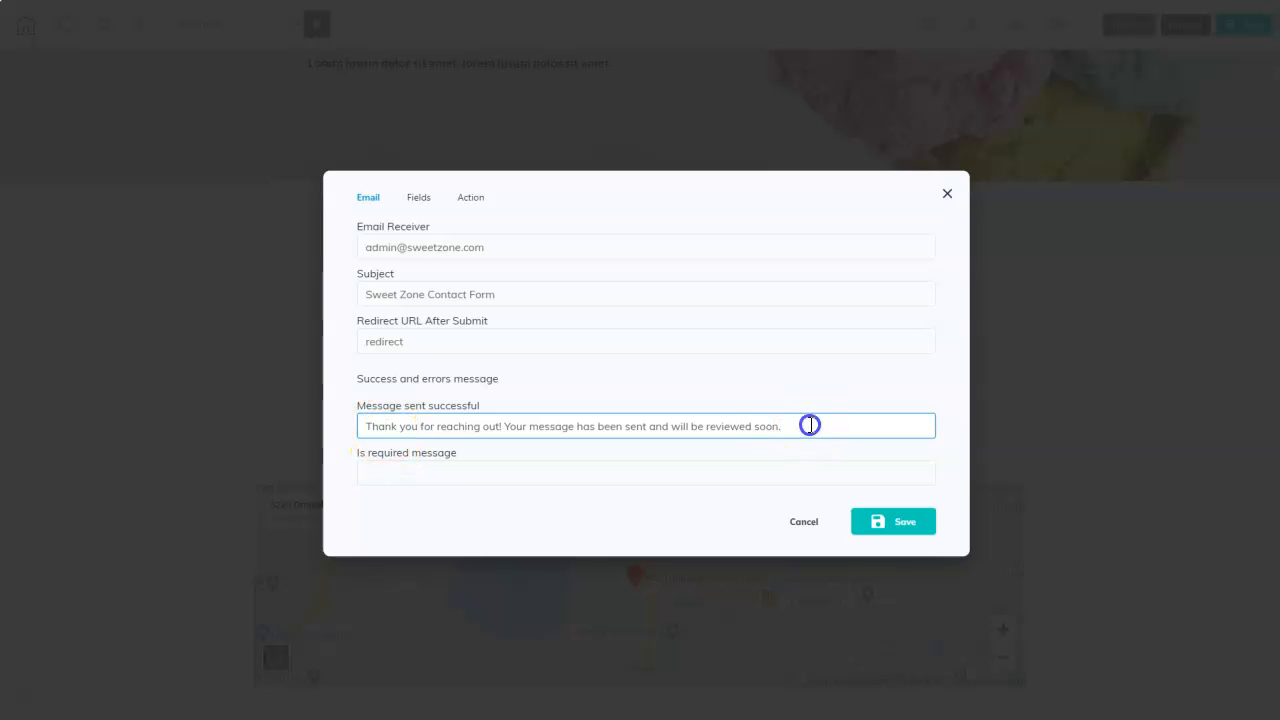
{"action": "left_click", "coordinate": [399, 478]}
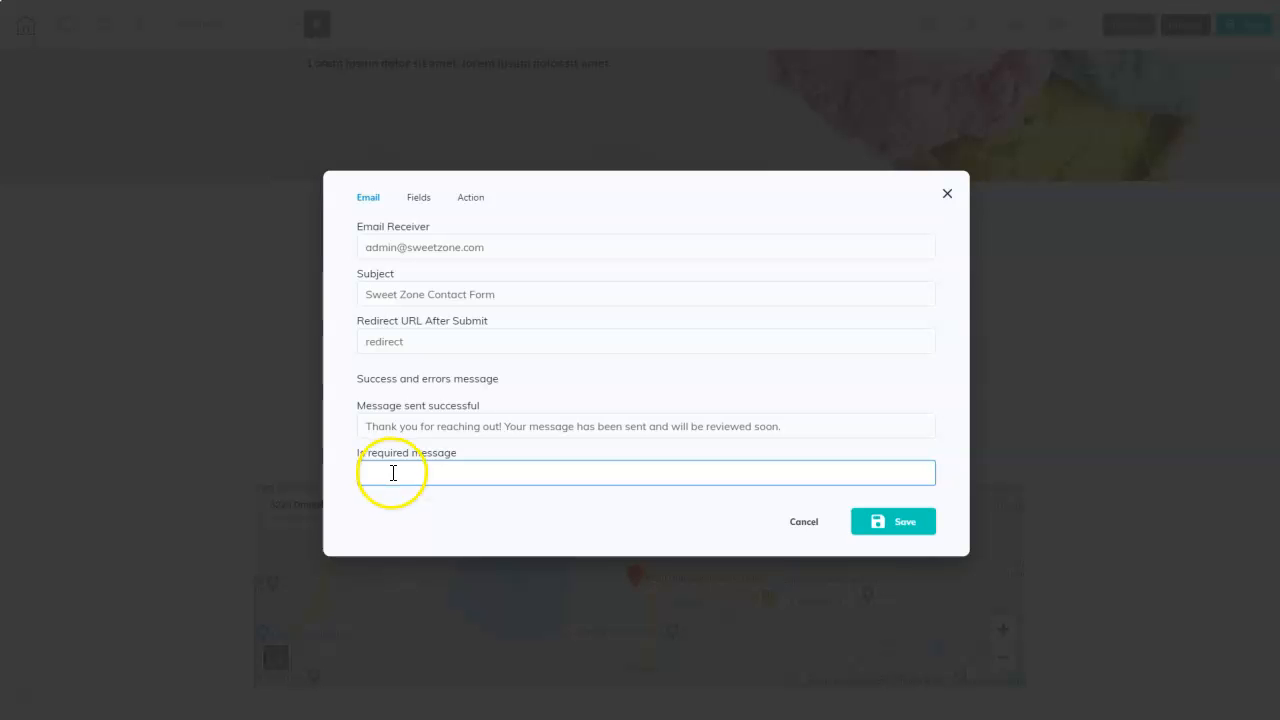
{"action": "type", "text": "This field is required."}
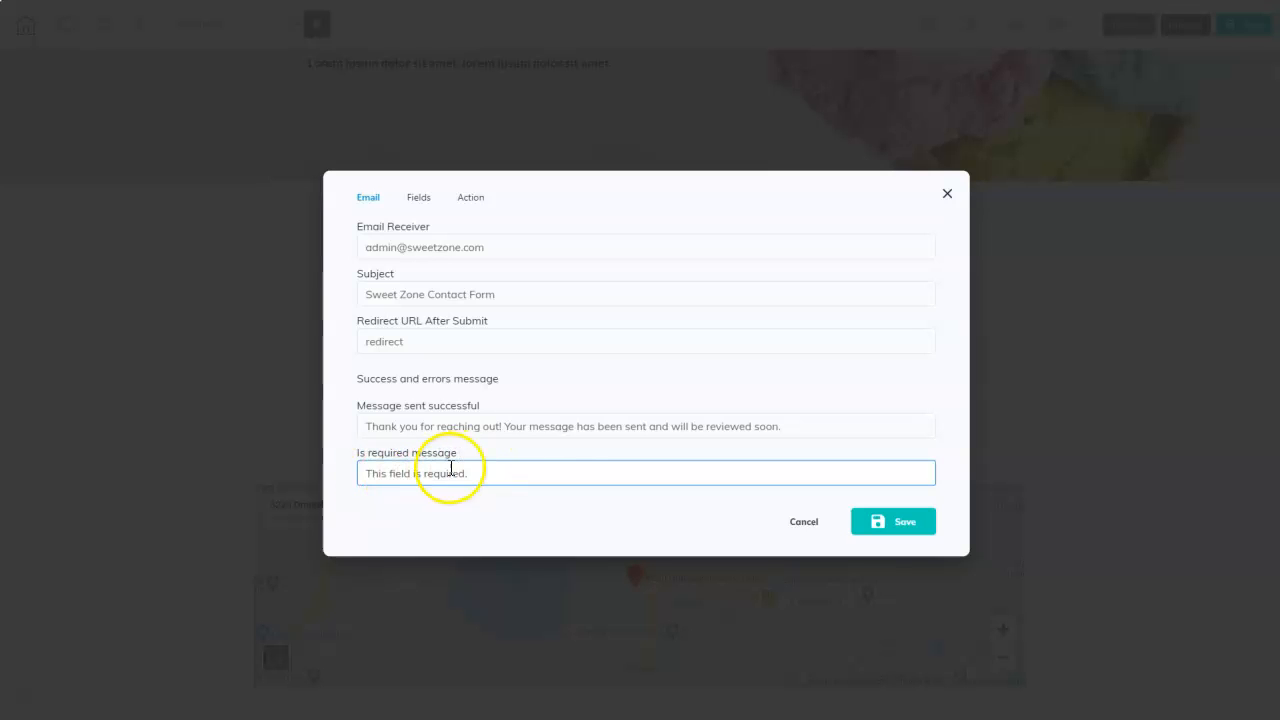
{"action": "left_click", "coordinate": [422, 204]}
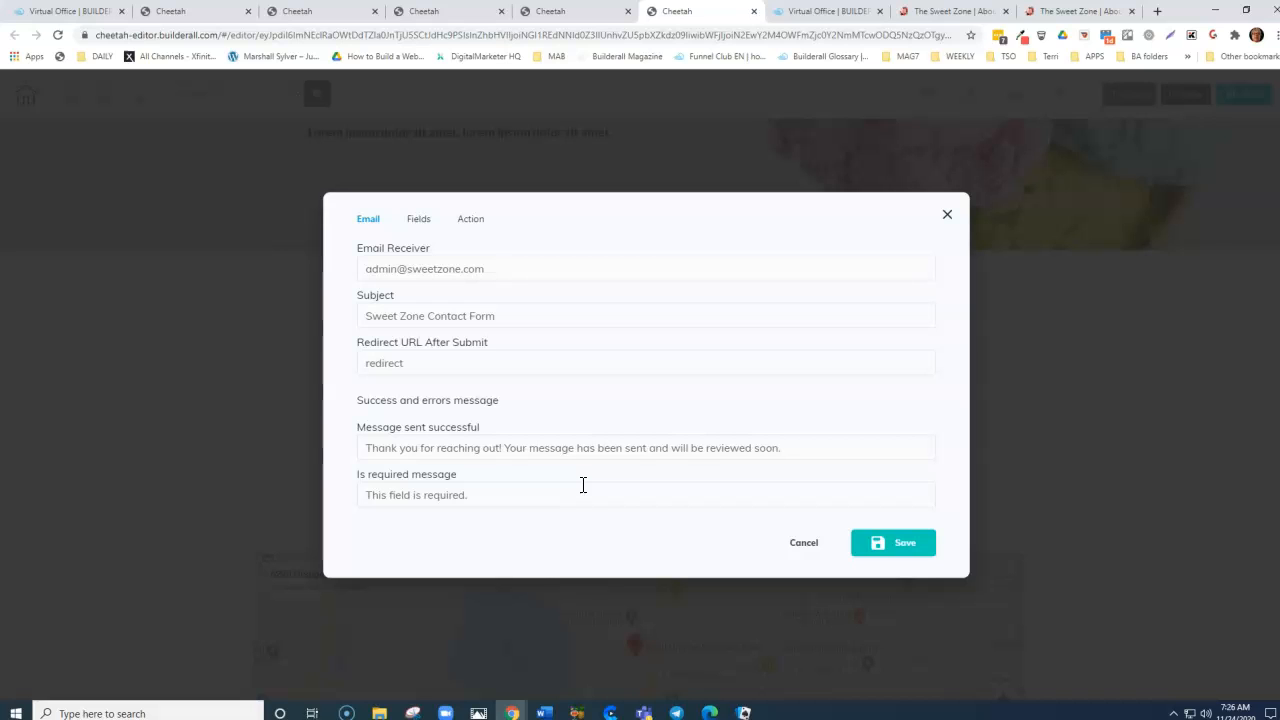
- Apply the contact form settings and save the Contact page
{"action": "left_click", "coordinate": [897, 545]}
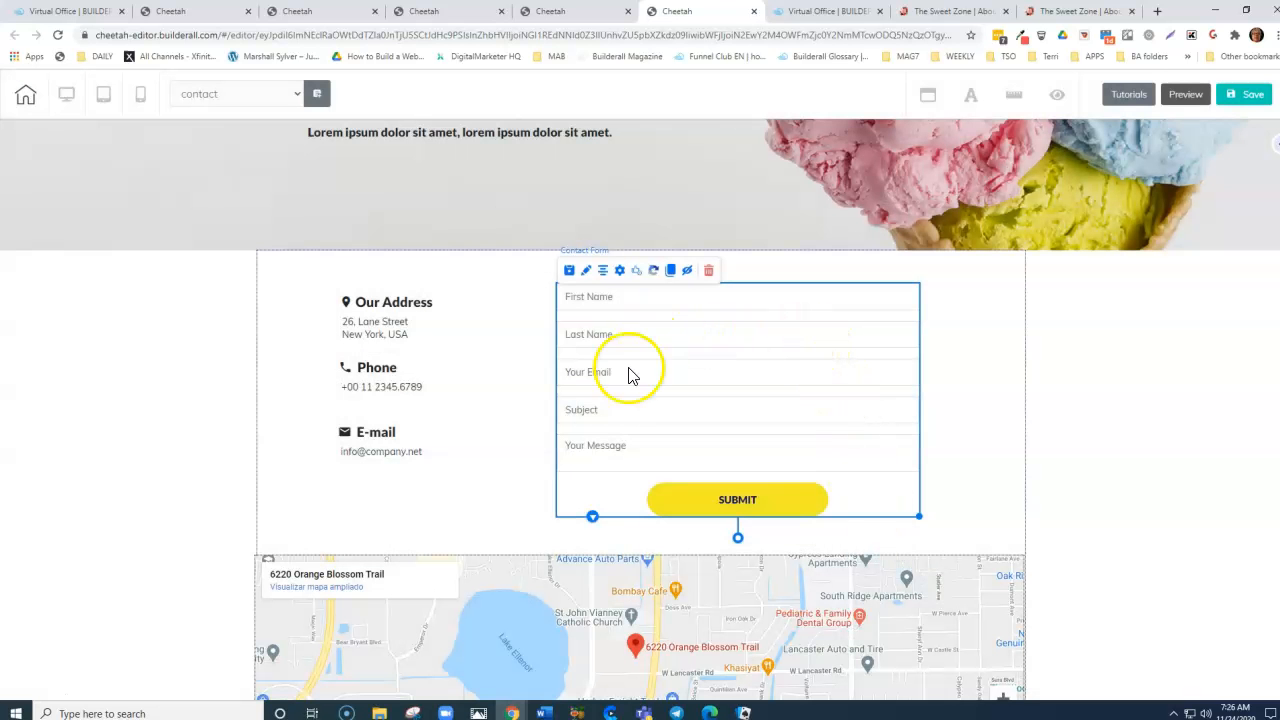
{"action": "left_click", "coordinate": [954, 391]}
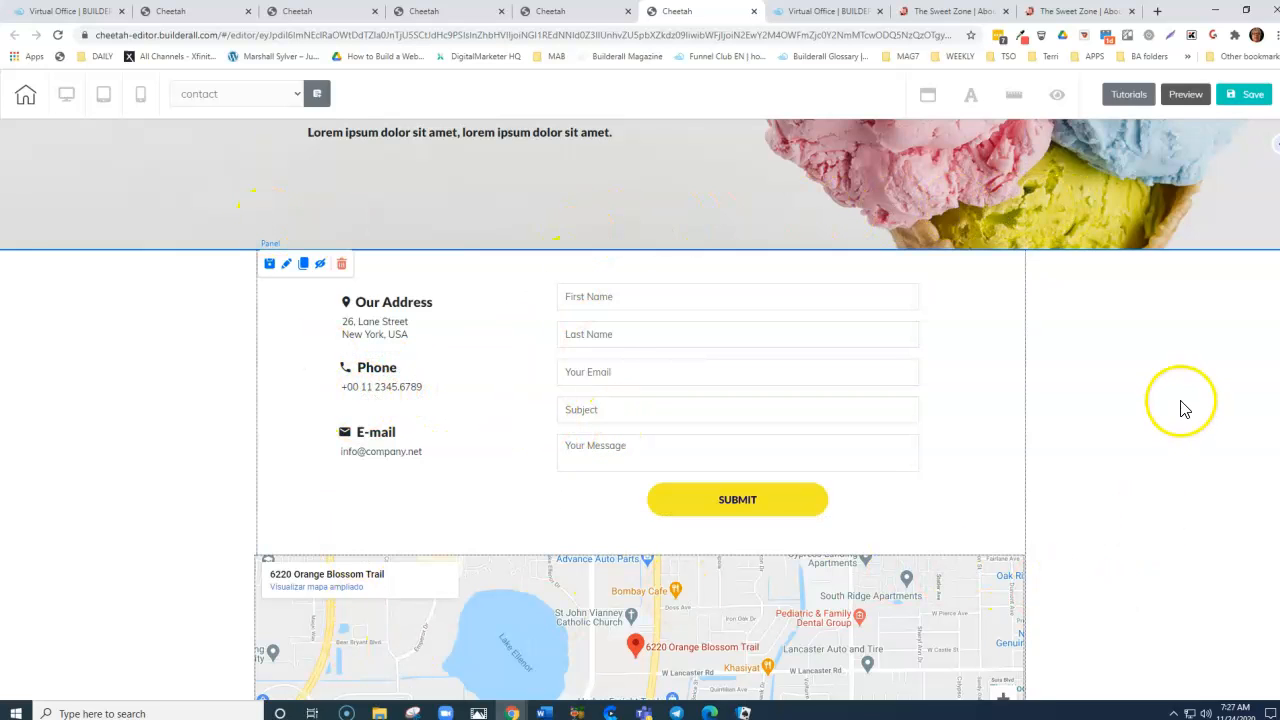
{"action": "scroll", "coordinate": [1268, 457], "scroll_direction": "up", "scroll_amount": 2}
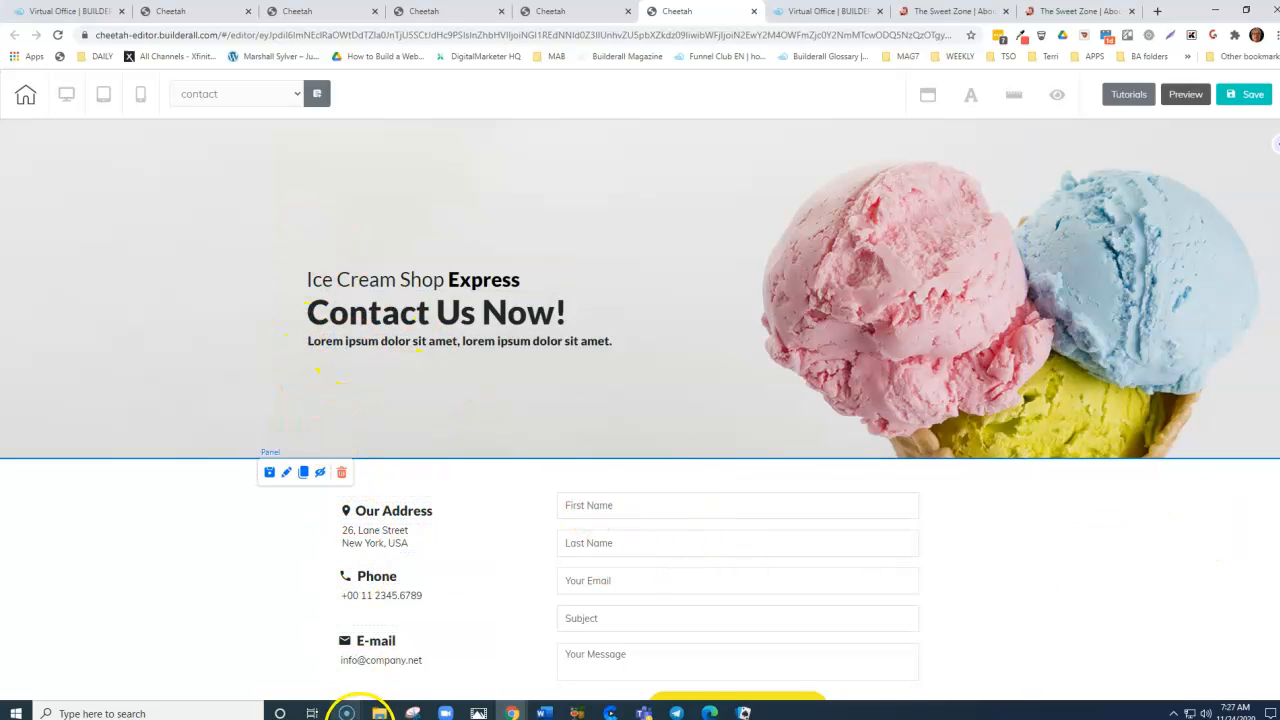
{"action": "left_click", "coordinate": [1252, 100]}
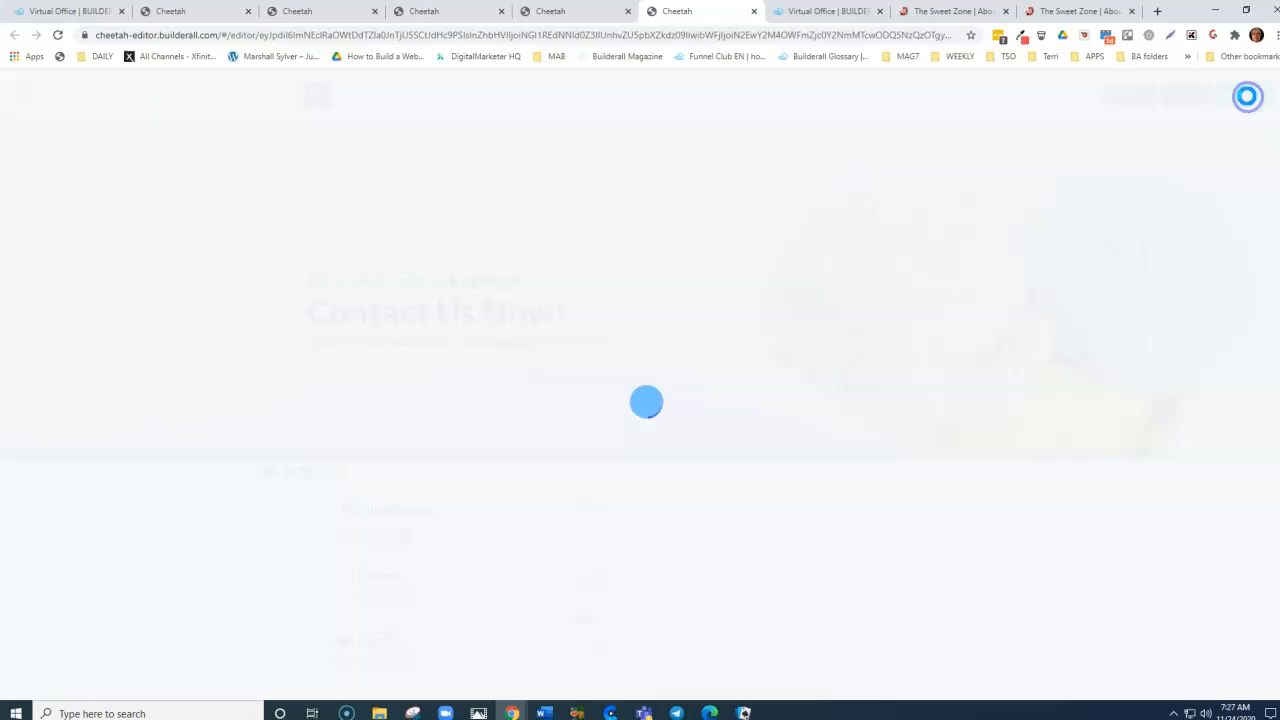
- Go full screen and exit the editor without saving, back to Sweet Zone 2's pages
{"action": "key", "text": "F11"}
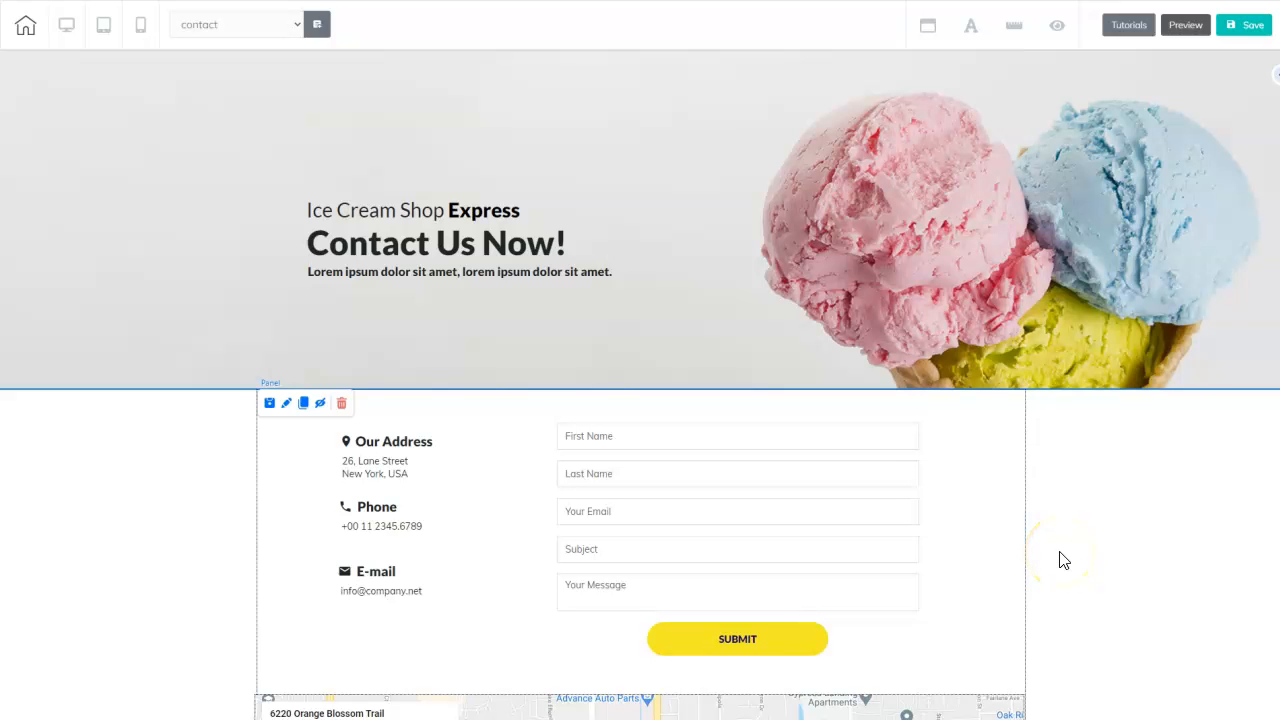
{"action": "left_click", "coordinate": [25, 33]}
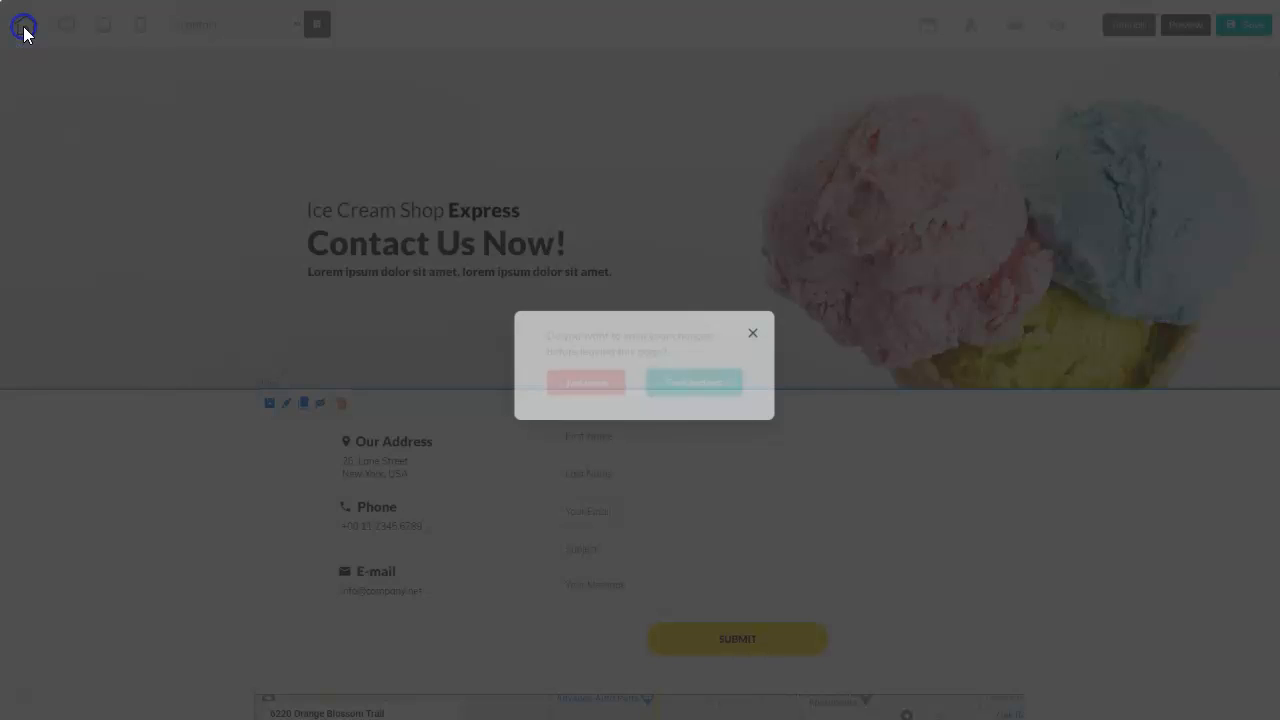
{"action": "left_click", "coordinate": [584, 383]}
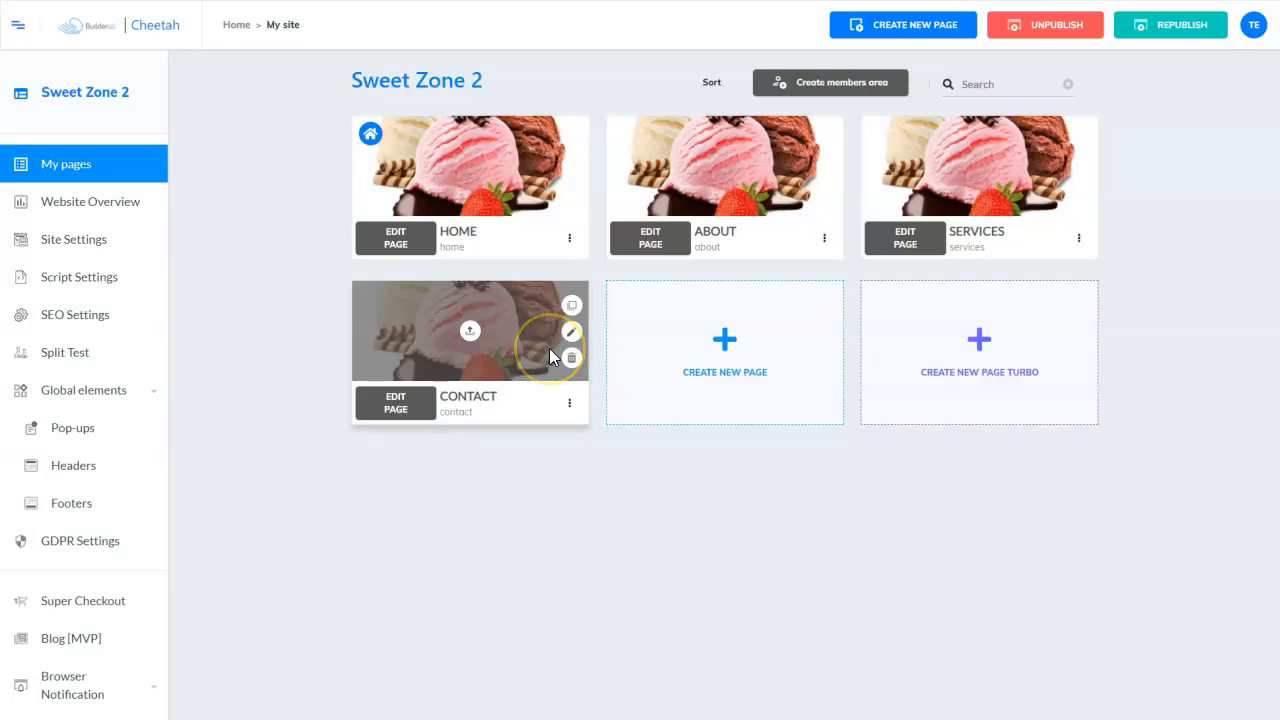
{"action": "left_click", "coordinate": [724, 343]}
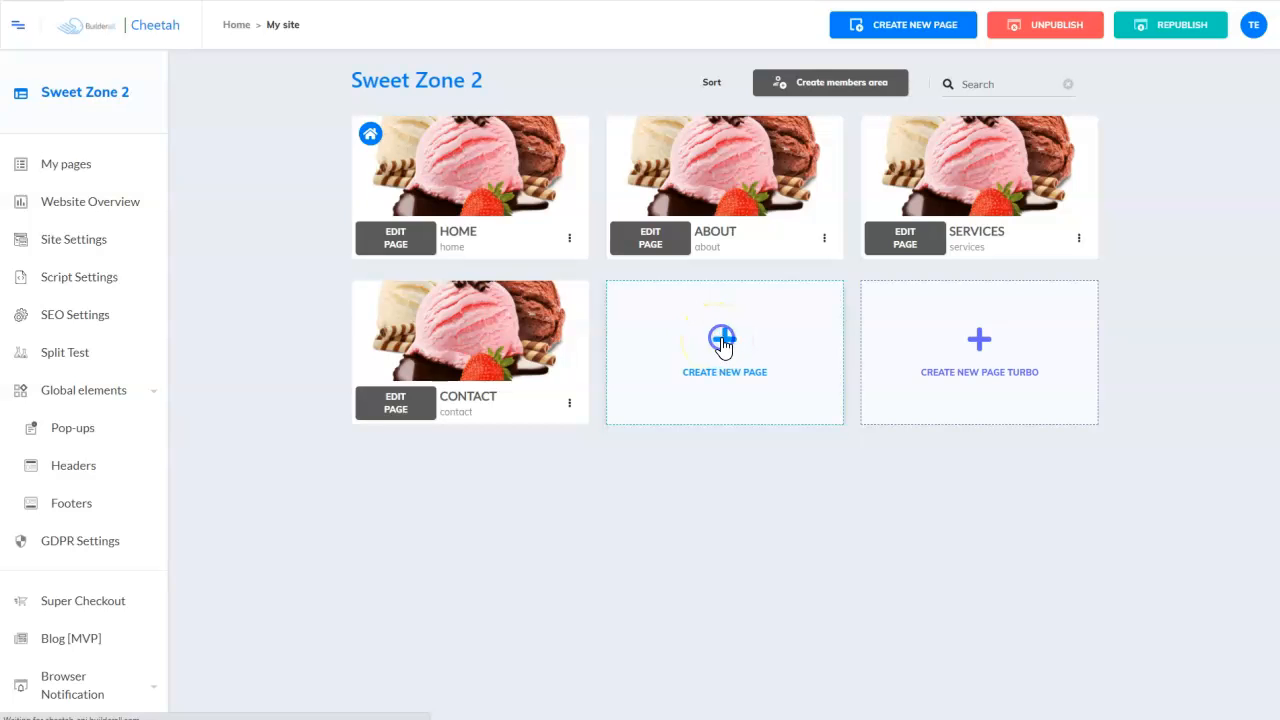
- Name the new page thankyou and copy the title 'Thank You For Contacting The Sweet Zone' into Description
{"action": "left_click", "coordinate": [490, 214]}
{"action": "left_click", "coordinate": [937, 214]}
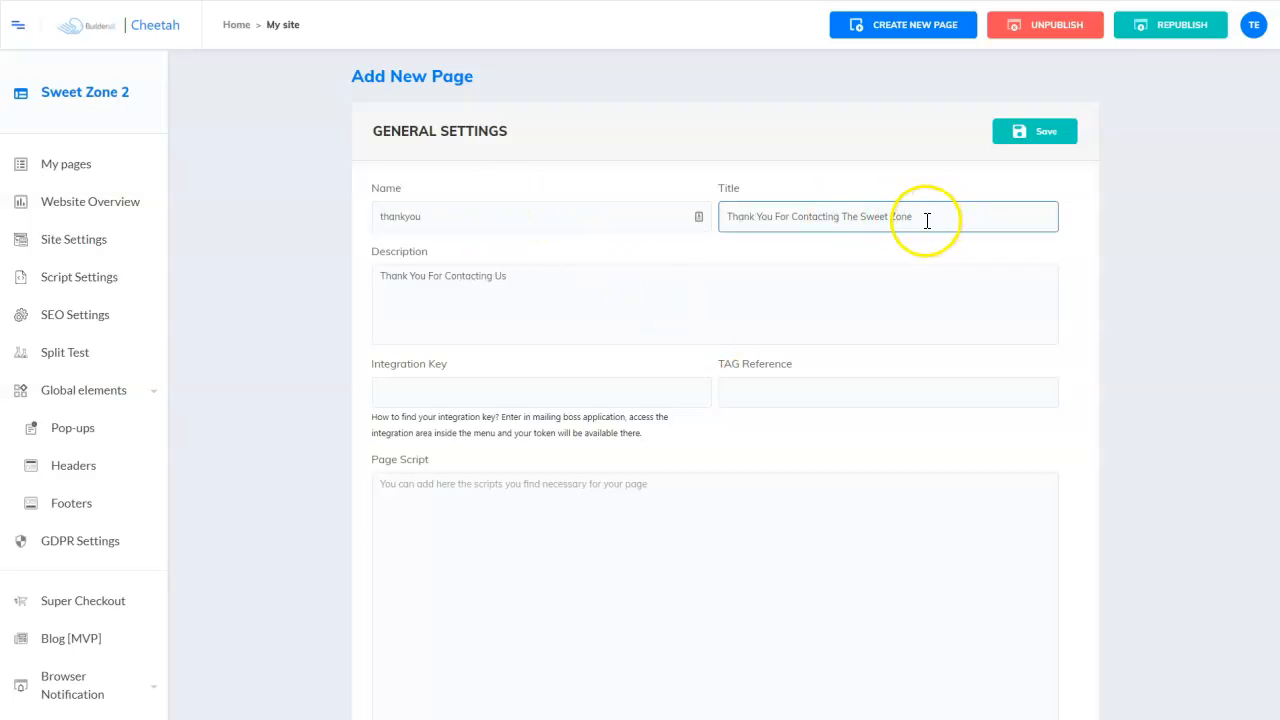
{"action": "left_click_drag", "start_coordinate": [929, 214], "coordinate": [675, 229]}
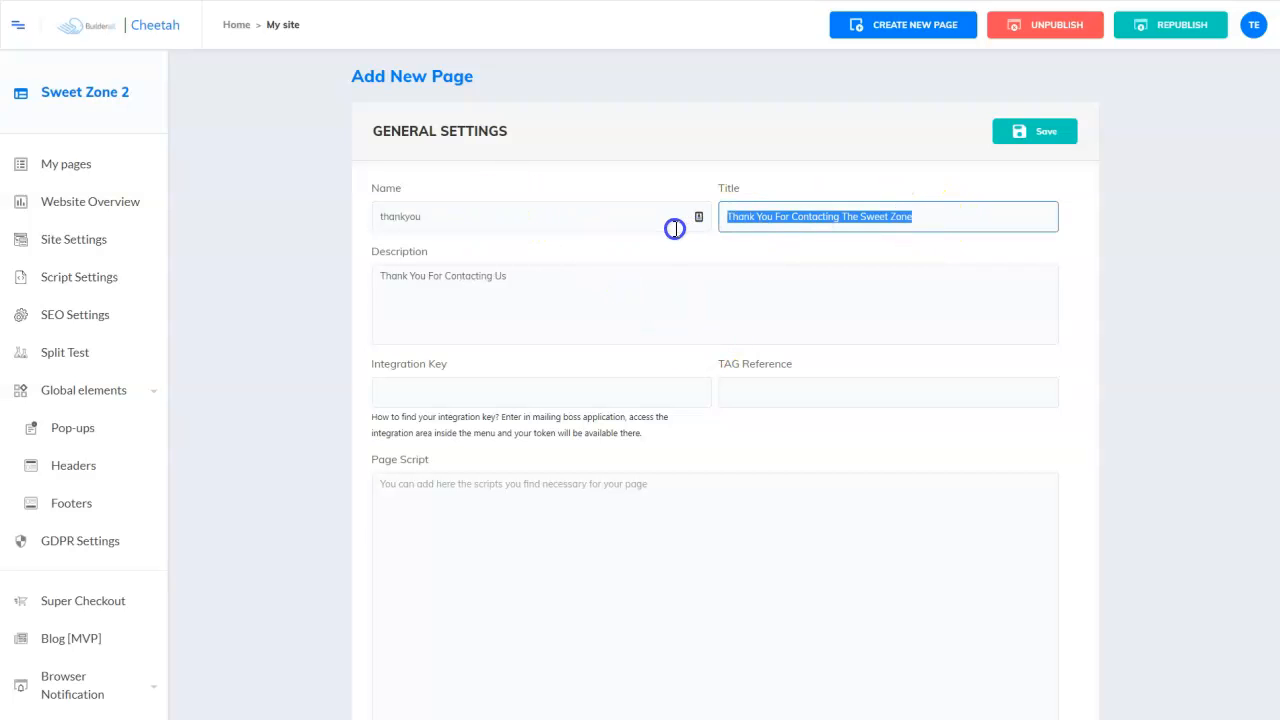
{"action": "right_click", "coordinate": [811, 216]}
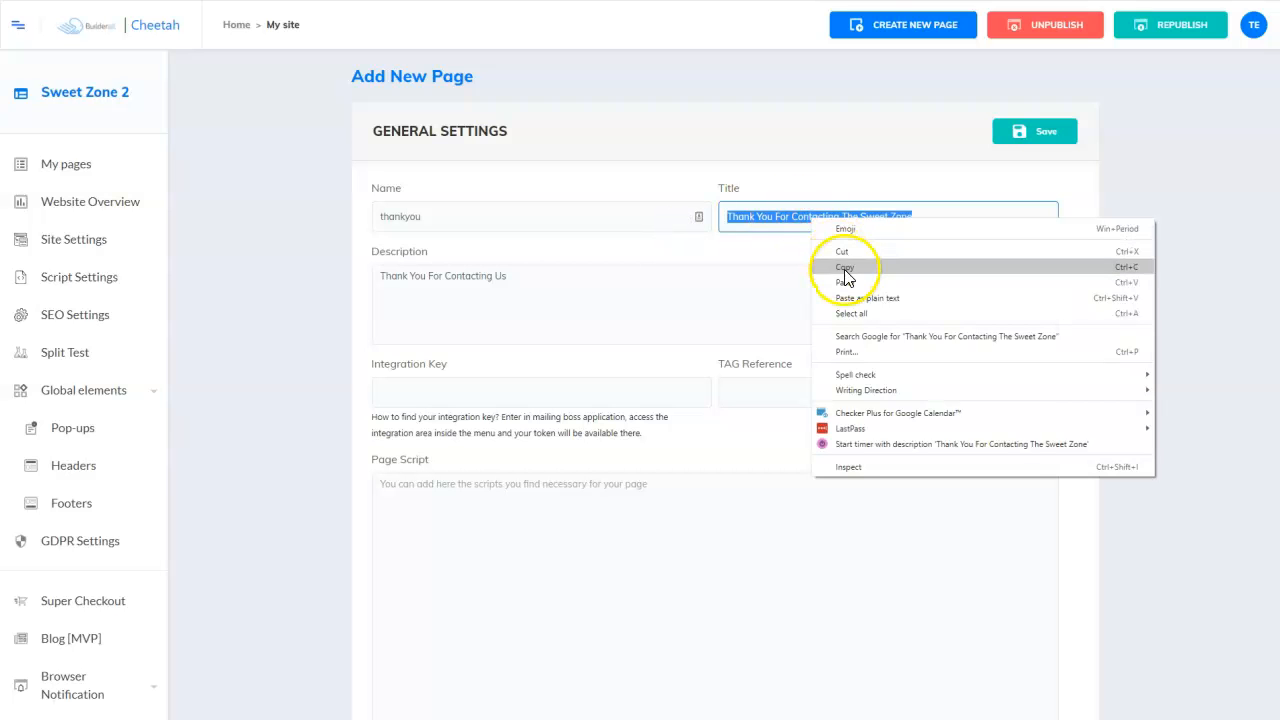
{"action": "left_click", "coordinate": [845, 270]}
{"action": "left_click_drag", "start_coordinate": [514, 277], "coordinate": [349, 286]}
{"action": "right_click", "coordinate": [389, 283]}
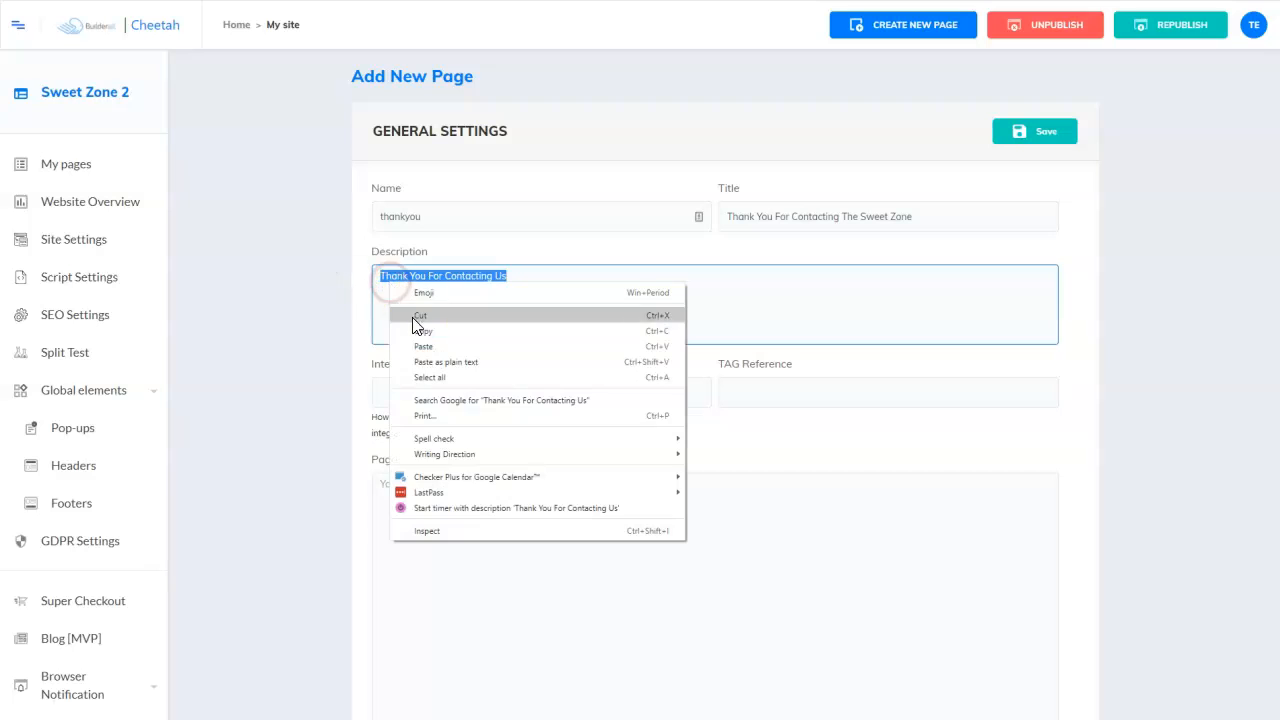
{"action": "left_click", "coordinate": [421, 345]}
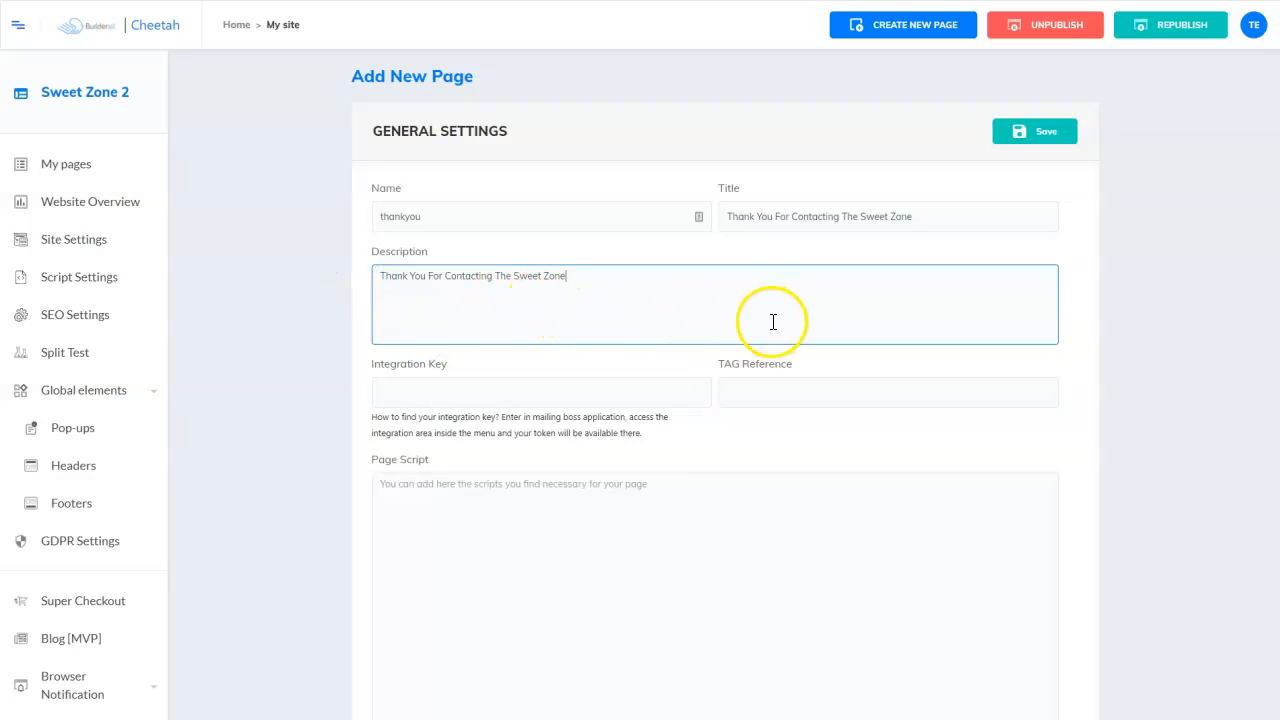
- Choose a share image and save the blank thankyou page
{"action": "scroll", "coordinate": [800, 331], "scroll_direction": "down", "scroll_amount": 3}
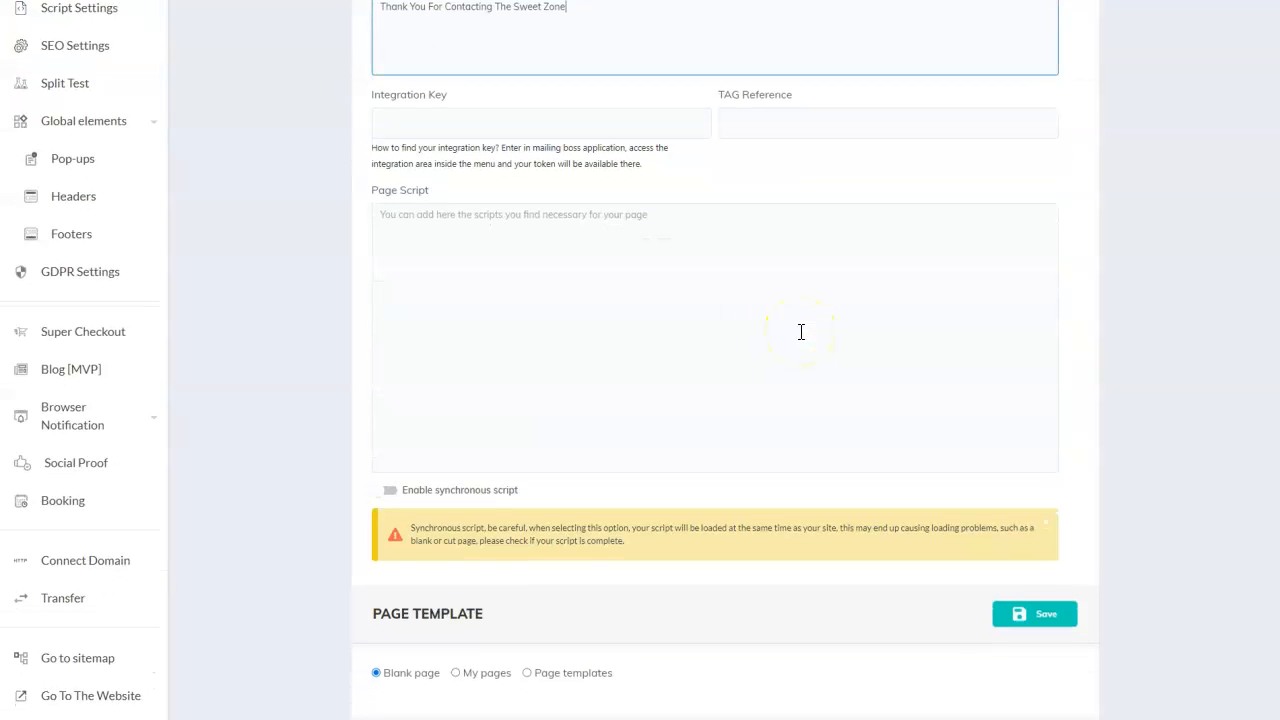
{"action": "scroll", "coordinate": [800, 330], "scroll_direction": "down", "scroll_amount": 5}
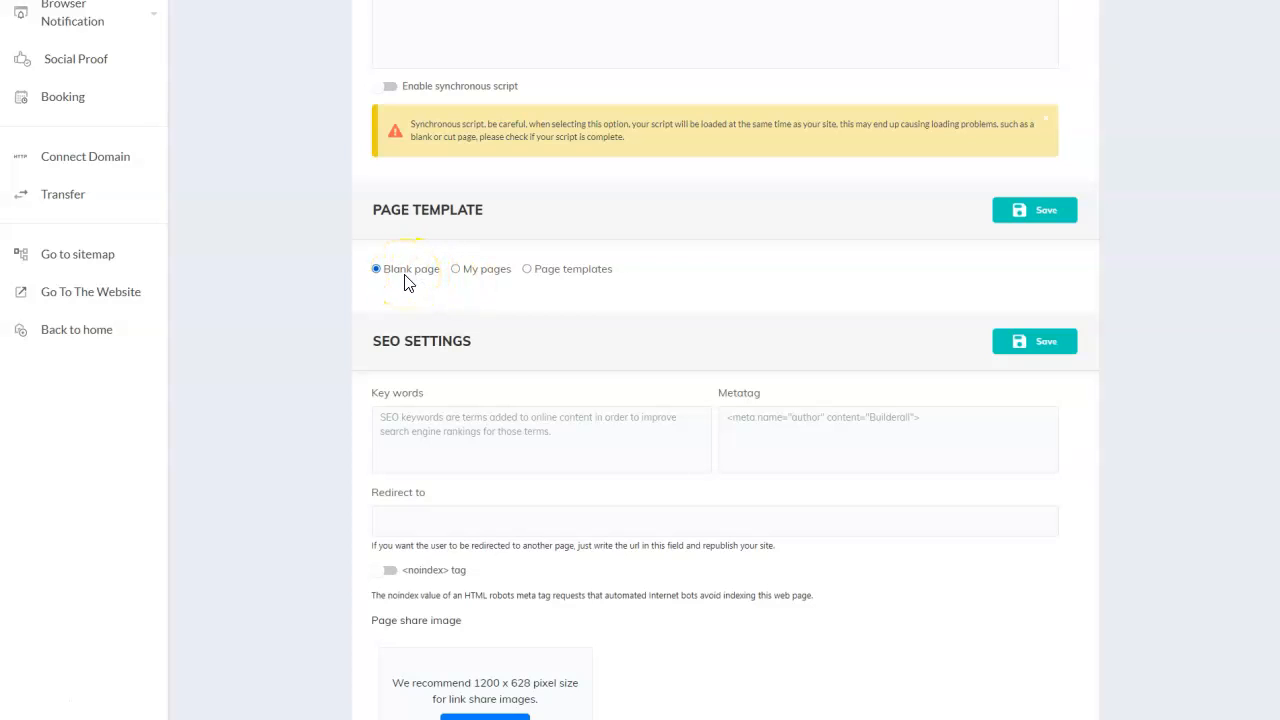
{"action": "left_click", "coordinate": [495, 617]}
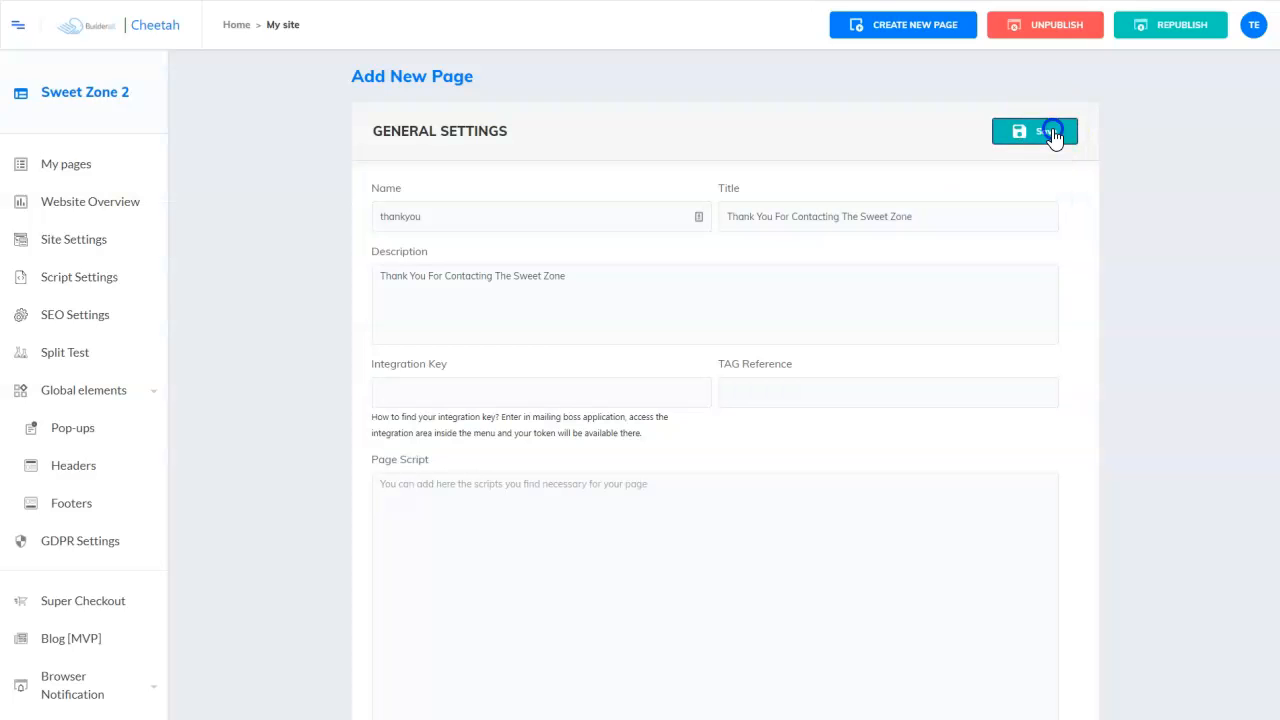
{"action": "left_click", "coordinate": [1051, 129]}
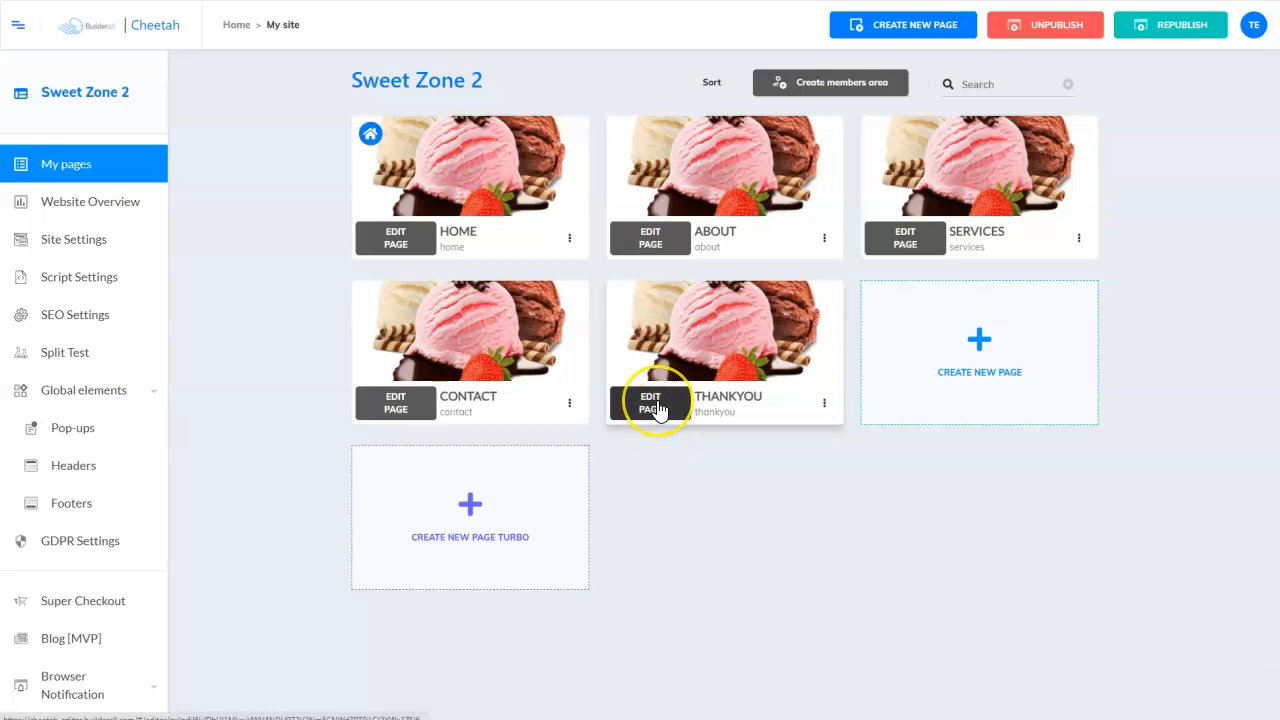
- Edit the THANKYOU page and add the Course Thank You Page panel from Panels > Thank You
{"action": "left_click", "coordinate": [654, 408]}
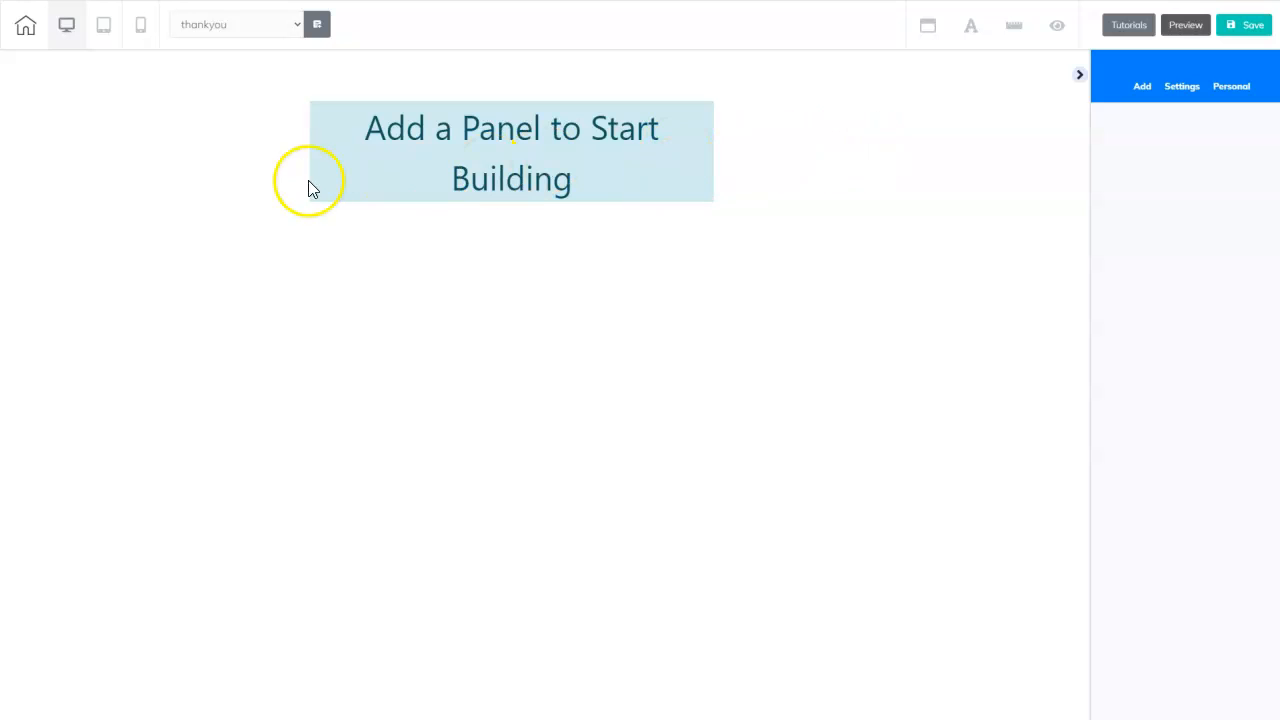
{"action": "left_click", "coordinate": [1142, 90]}
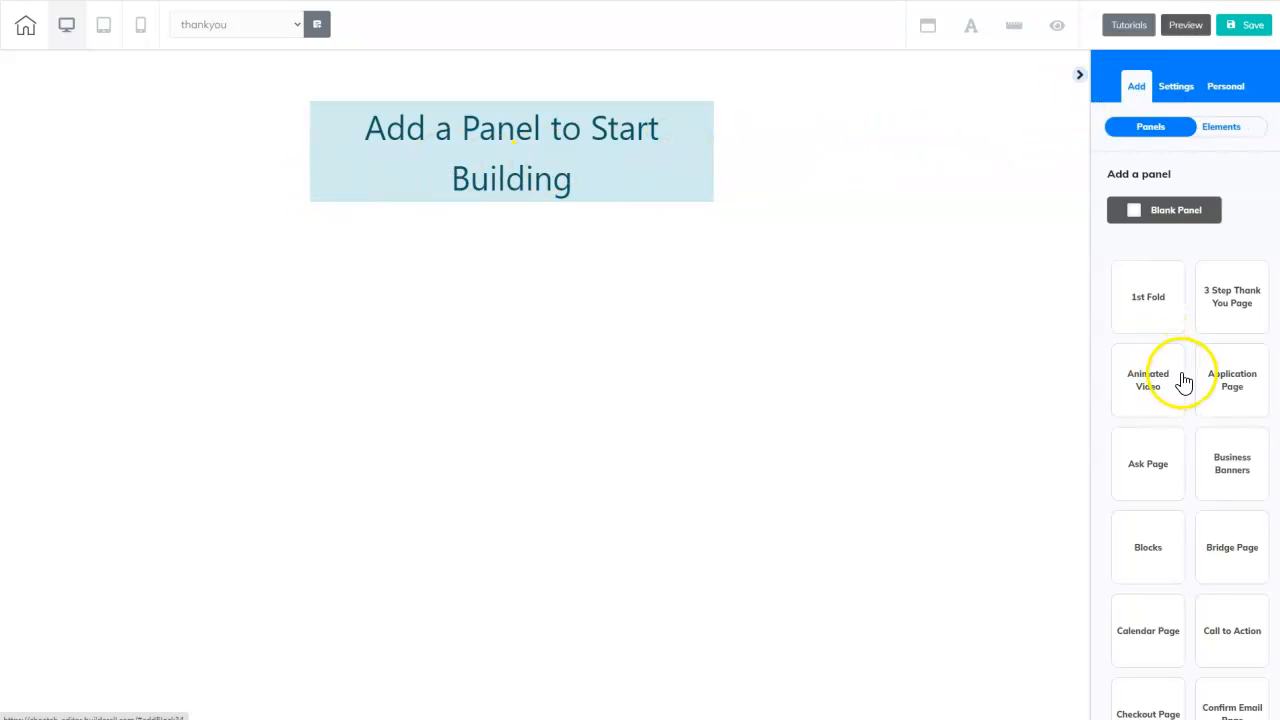
{"action": "scroll", "coordinate": [1226, 418], "scroll_direction": "down", "scroll_amount": 10}
{"action": "left_click", "coordinate": [1146, 414]}
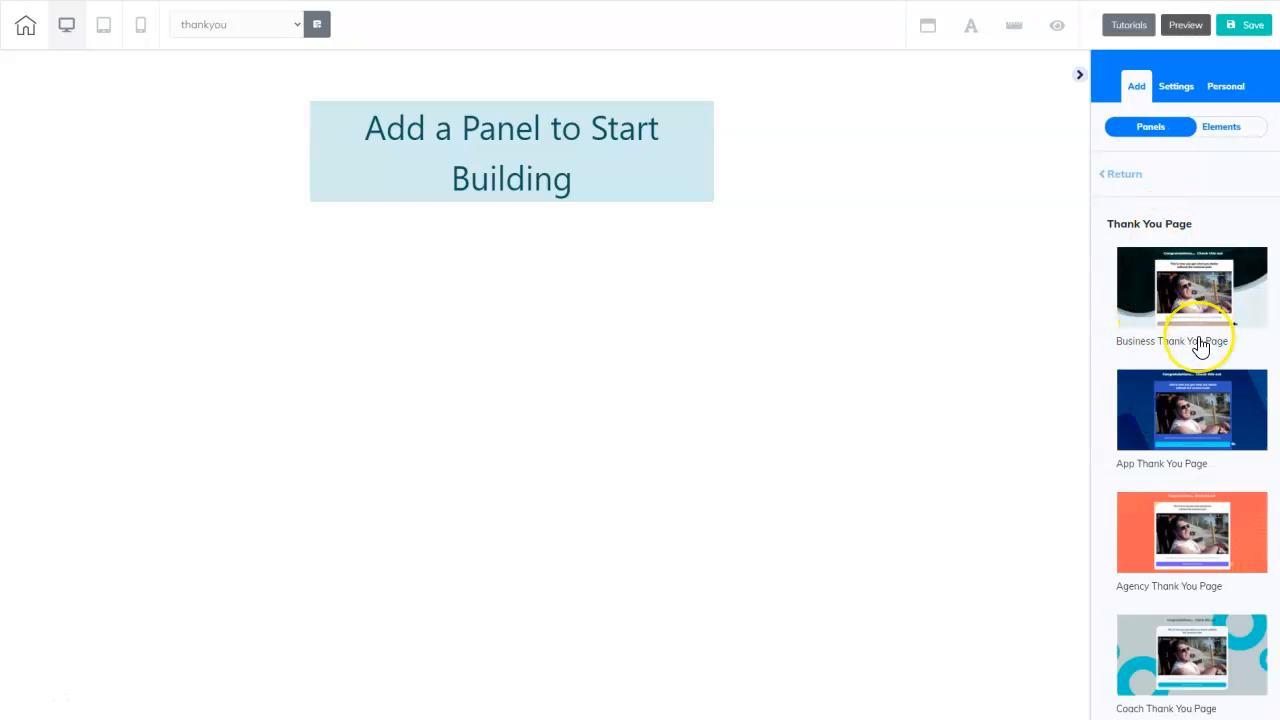
{"action": "scroll", "coordinate": [1190, 340], "scroll_direction": "down", "scroll_amount": 5}
{"action": "scroll", "coordinate": [1200, 346], "scroll_direction": "down", "scroll_amount": 3}
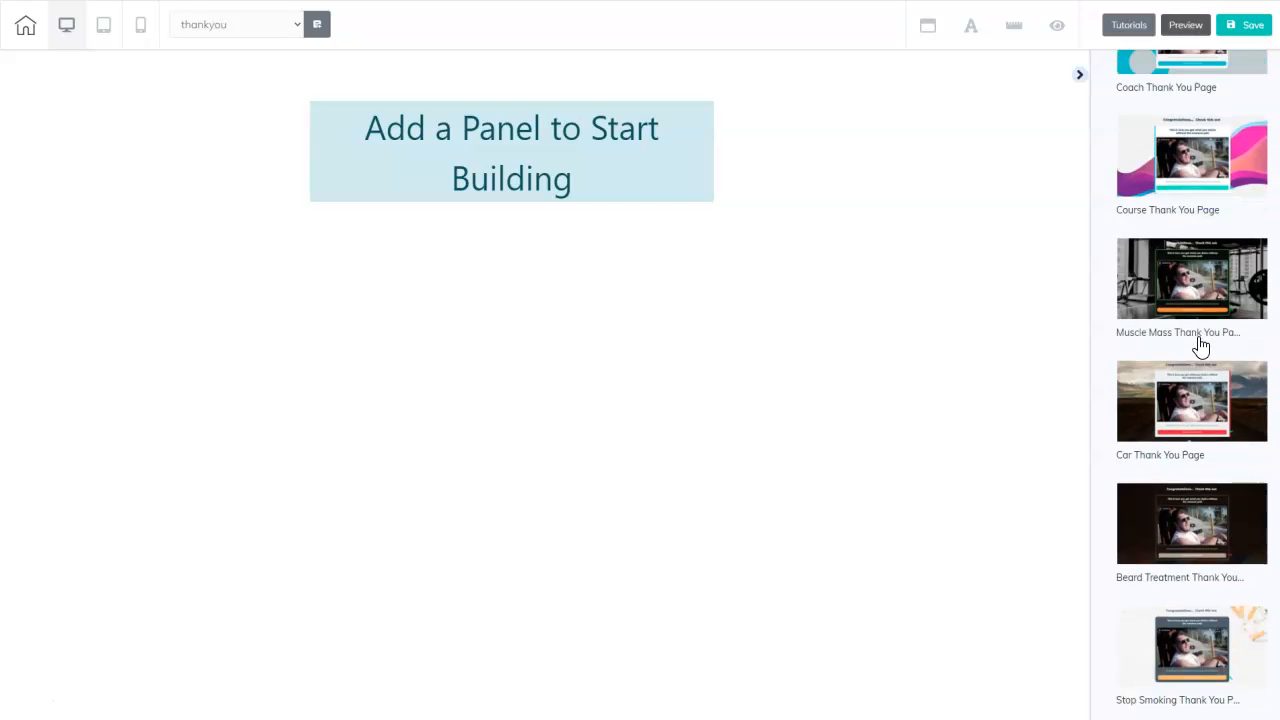
{"action": "left_click", "coordinate": [1198, 352]}
{"action": "scroll", "coordinate": [1196, 349], "scroll_direction": "down", "scroll_amount": 4}
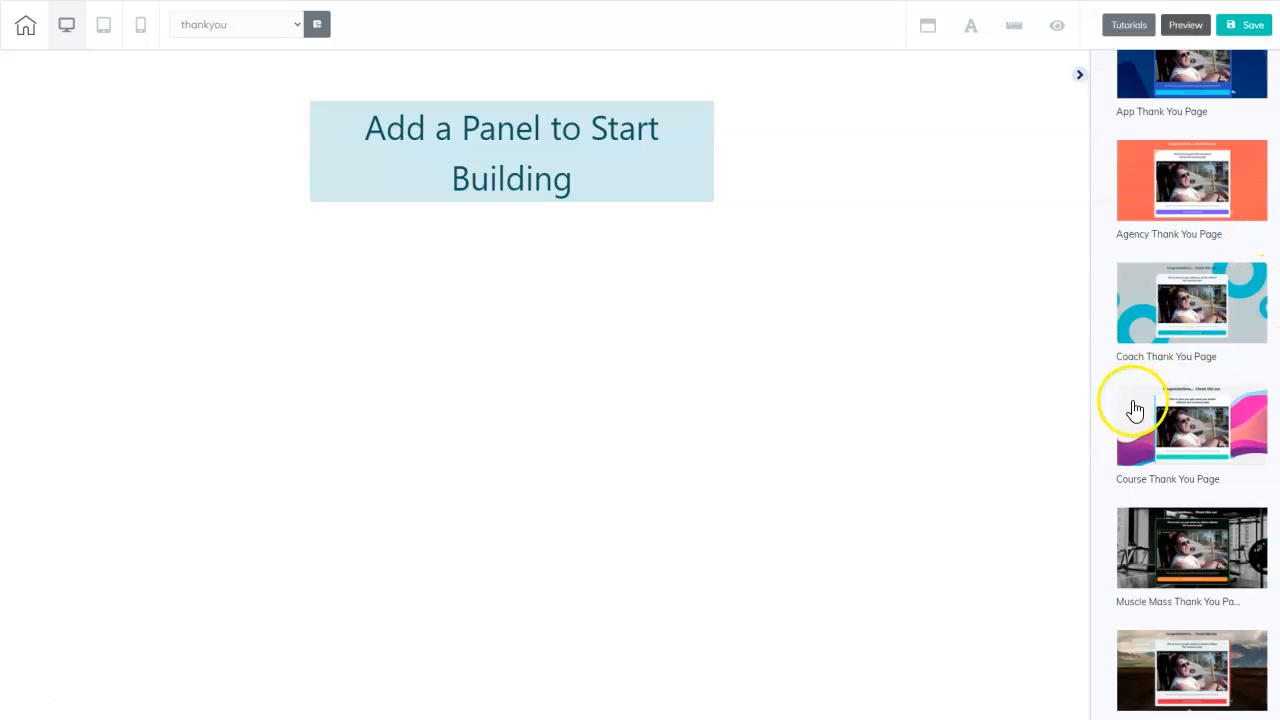
{"action": "left_click", "coordinate": [1133, 406]}
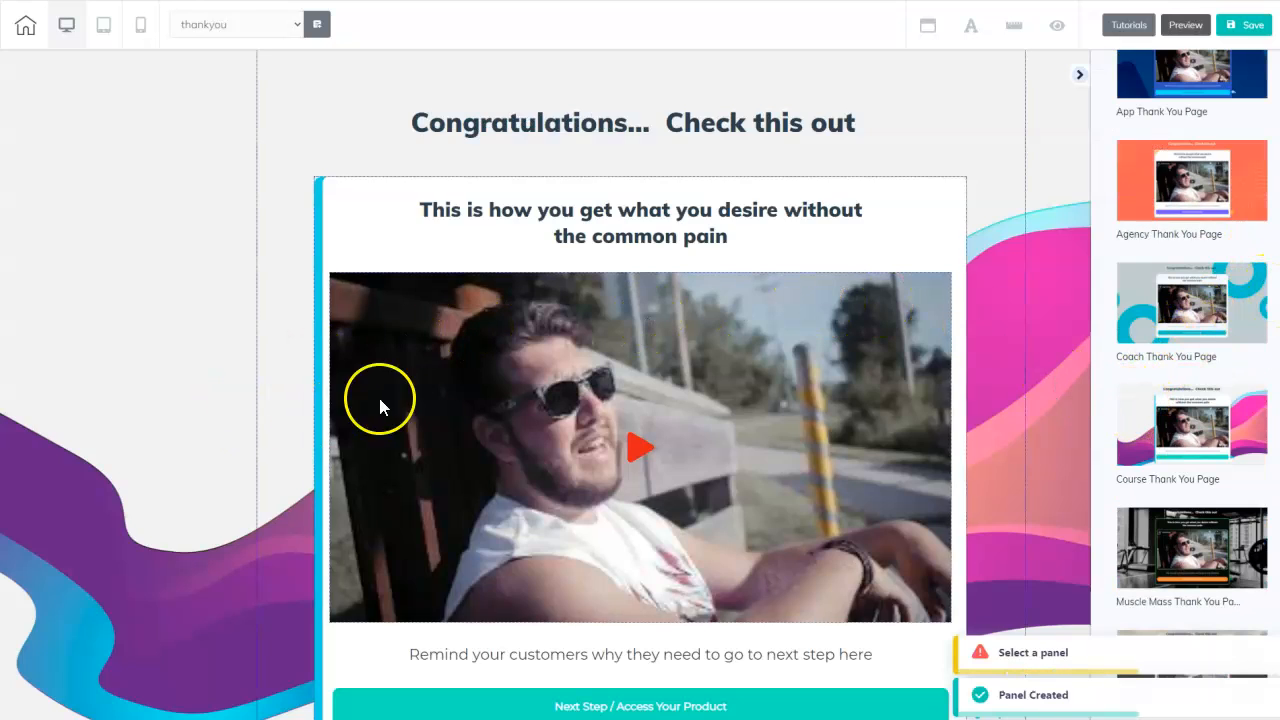
- Change the heading to 'Thank You for Contacting Us!' and the message to 'Your message is important to us and we will be in touch soon'
{"action": "double_click", "coordinate": [855, 122]}
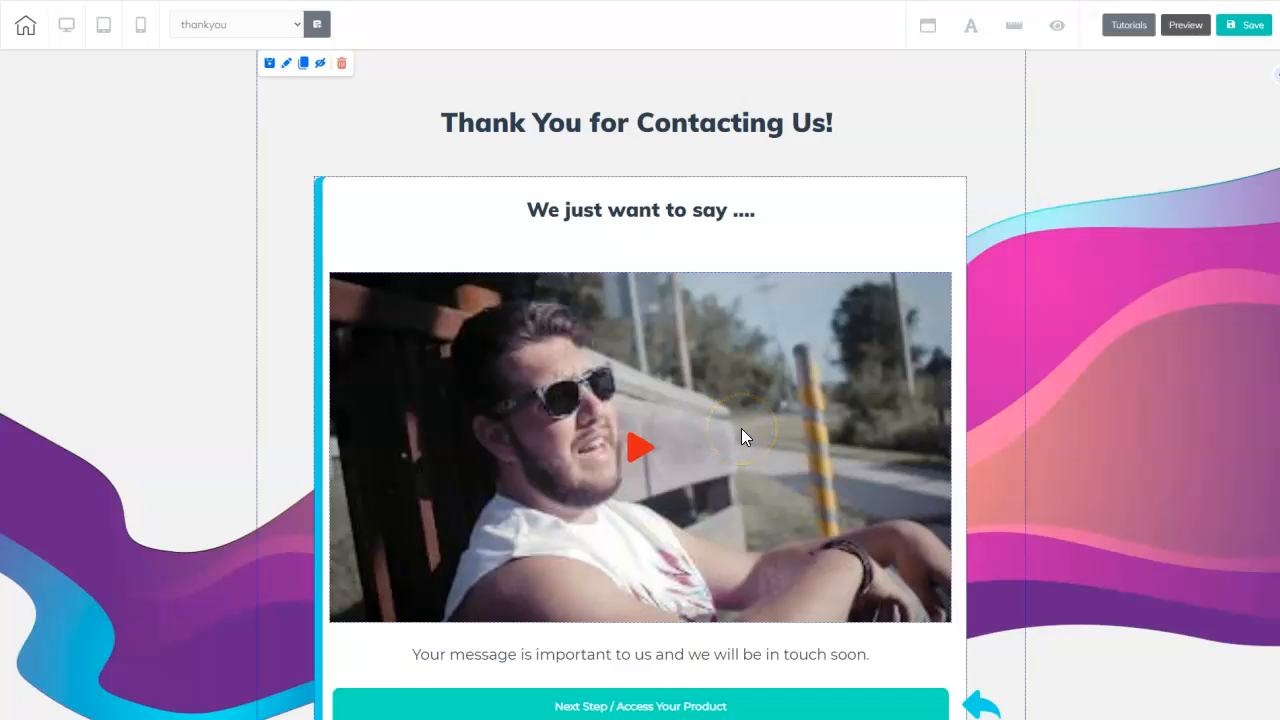
{"action": "left_click", "coordinate": [490, 318]}
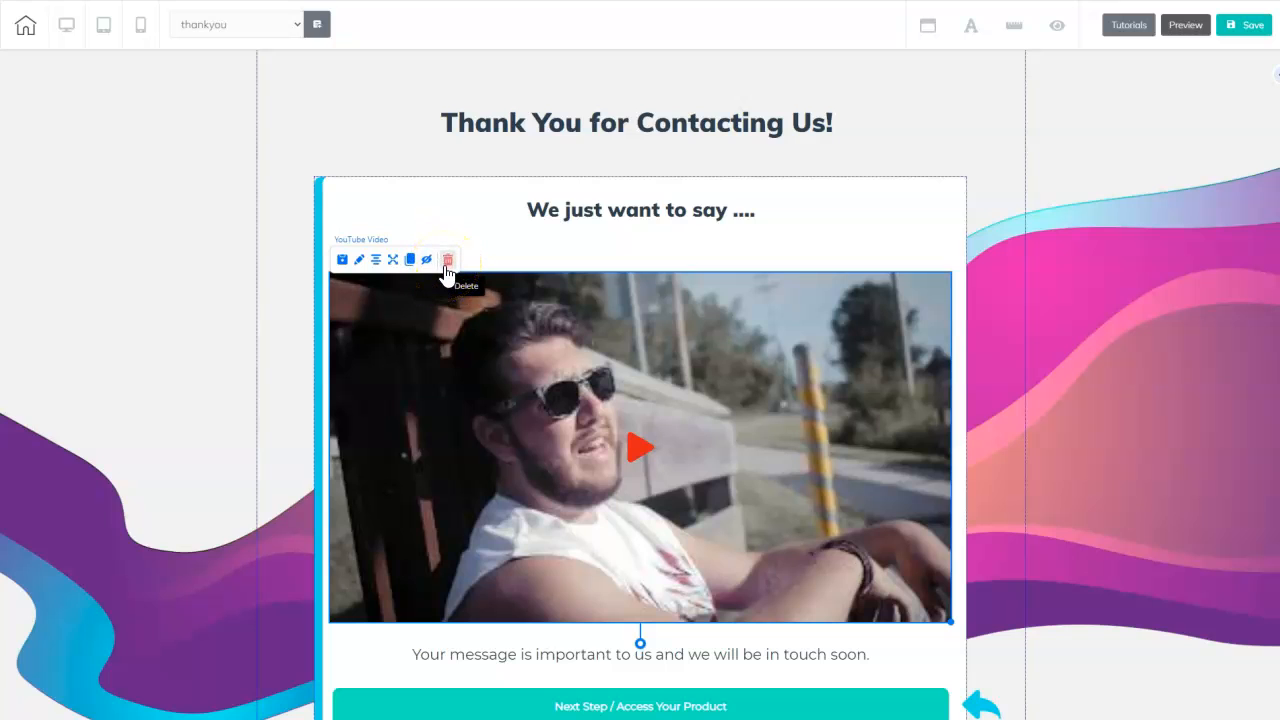
{"action": "left_click", "coordinate": [985, 370]}
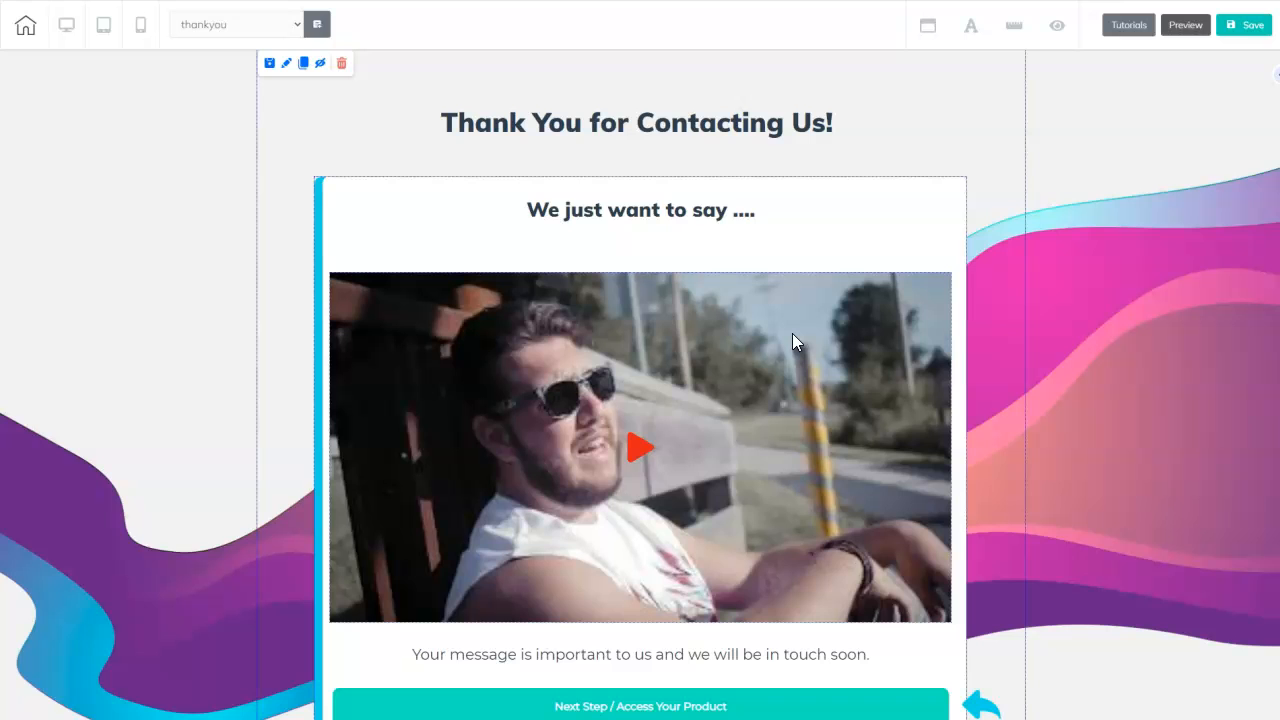
{"action": "scroll", "coordinate": [720, 389], "scroll_direction": "down", "scroll_amount": 1}
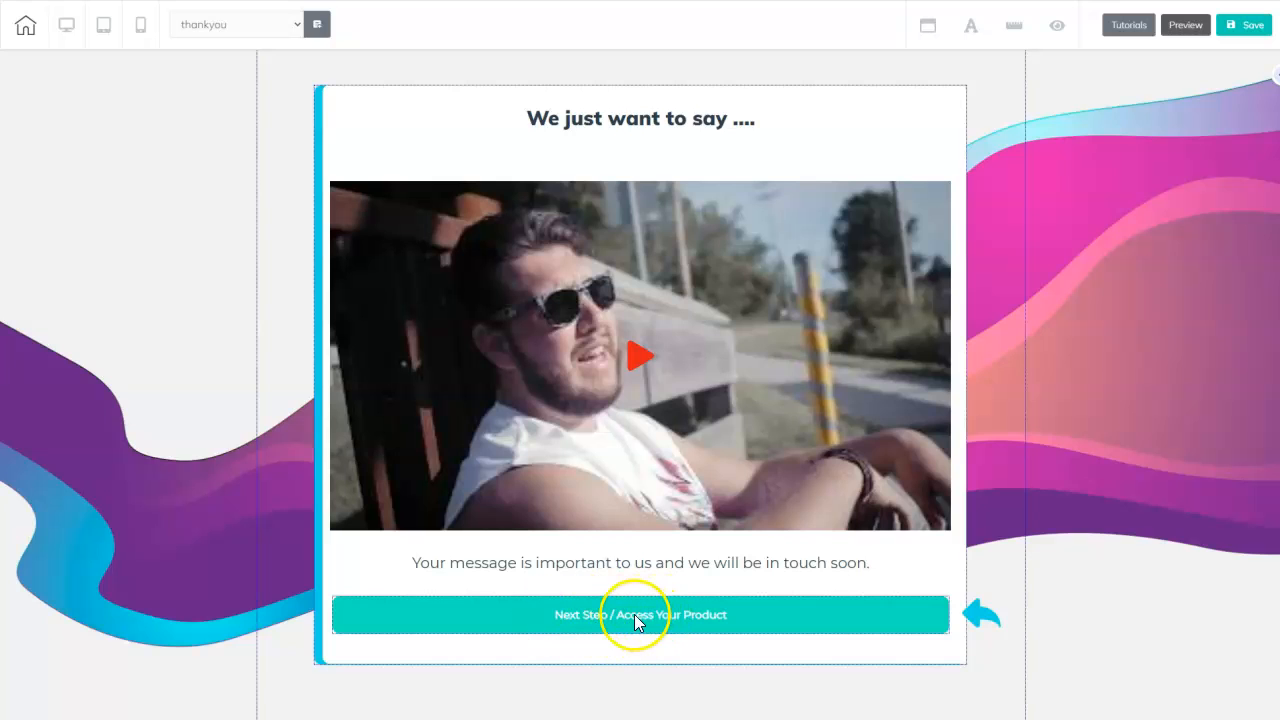
- Relabel the Next Step button 'Here is a Sweet Zone COUPON for YOU!' and enlarge its text
{"action": "left_click", "coordinate": [637, 613]}
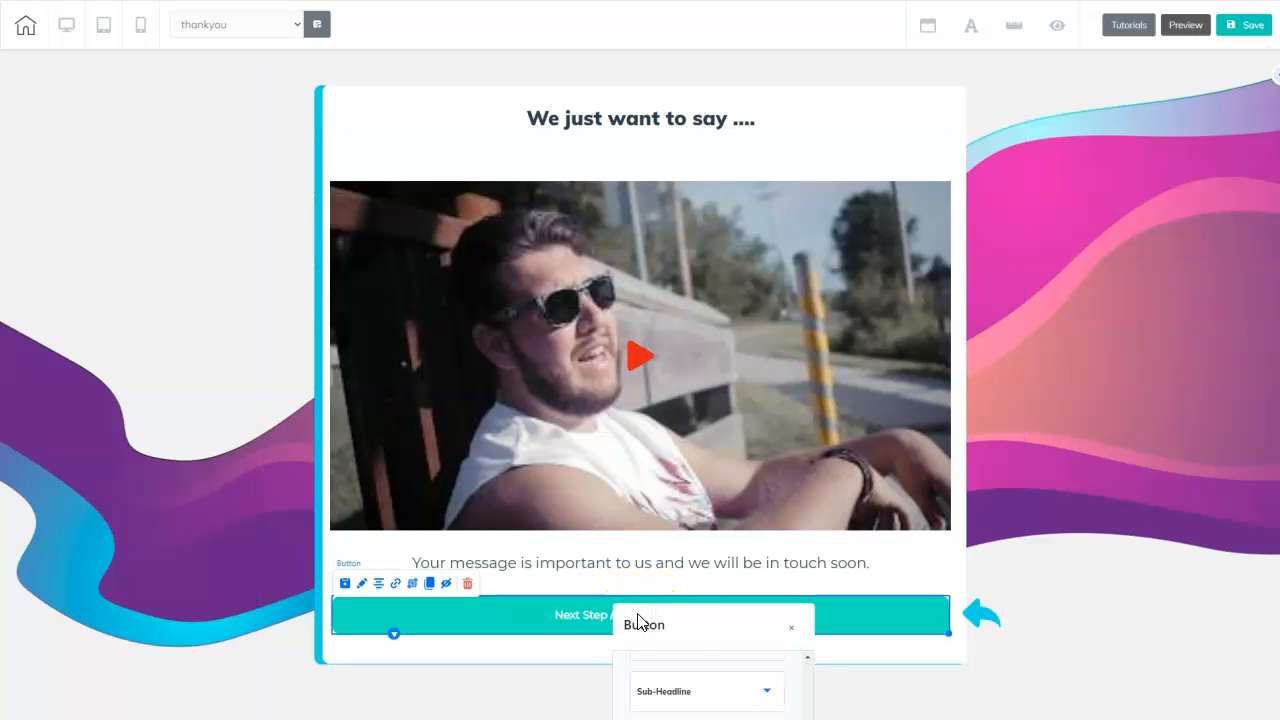
{"action": "left_click_drag", "start_coordinate": [679, 638], "coordinate": [729, 120]}
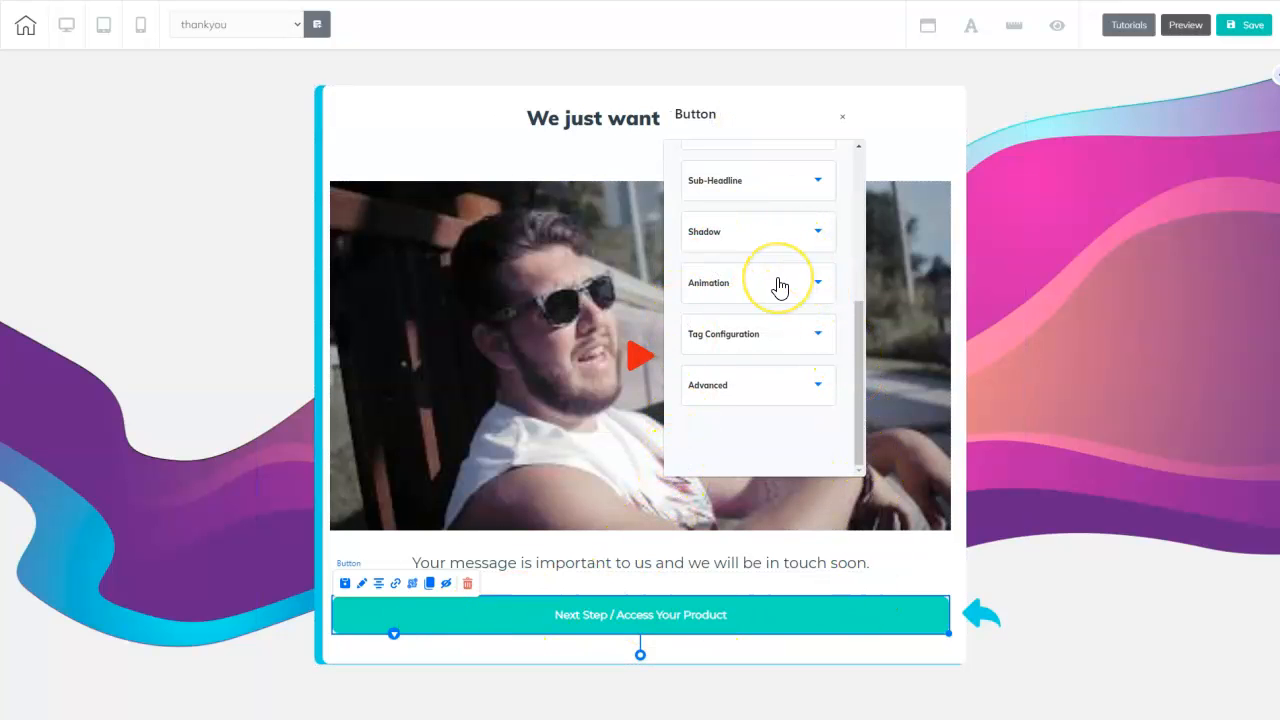
{"action": "scroll", "coordinate": [777, 287], "scroll_direction": "up", "scroll_amount": 3}
{"action": "left_click", "coordinate": [822, 265]}
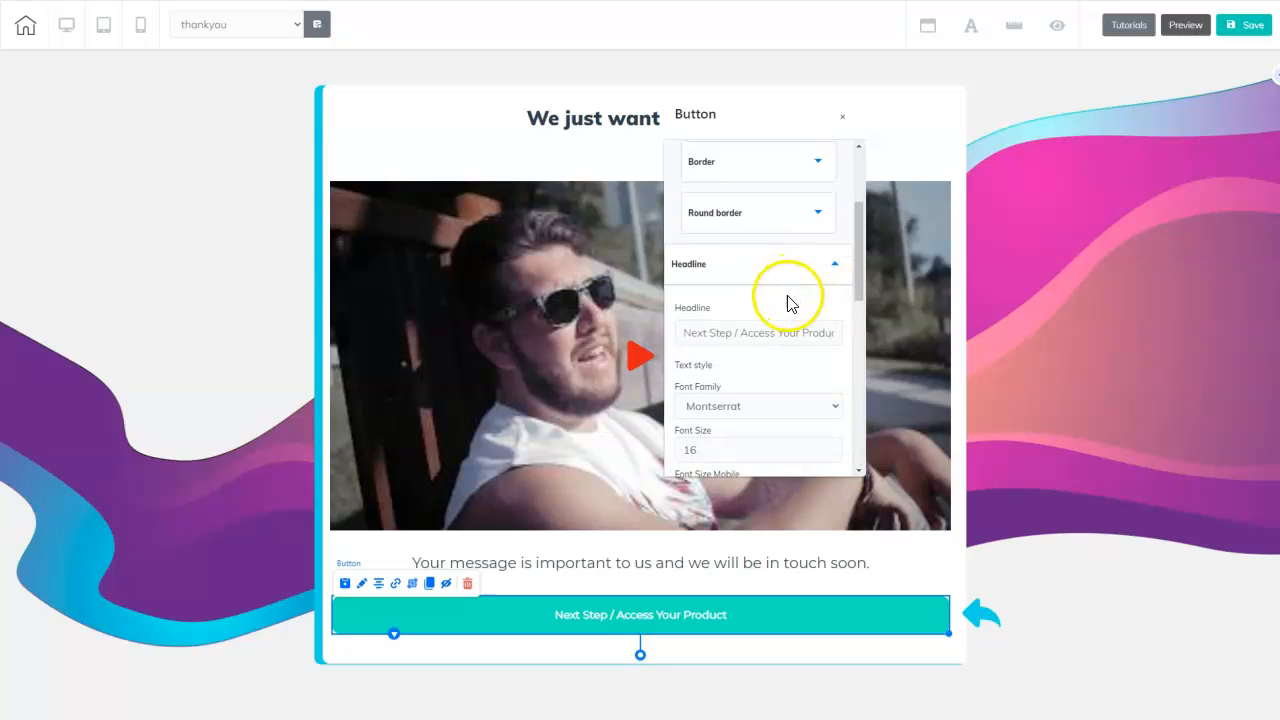
{"action": "left_click_drag", "start_coordinate": [686, 338], "coordinate": [905, 333]}
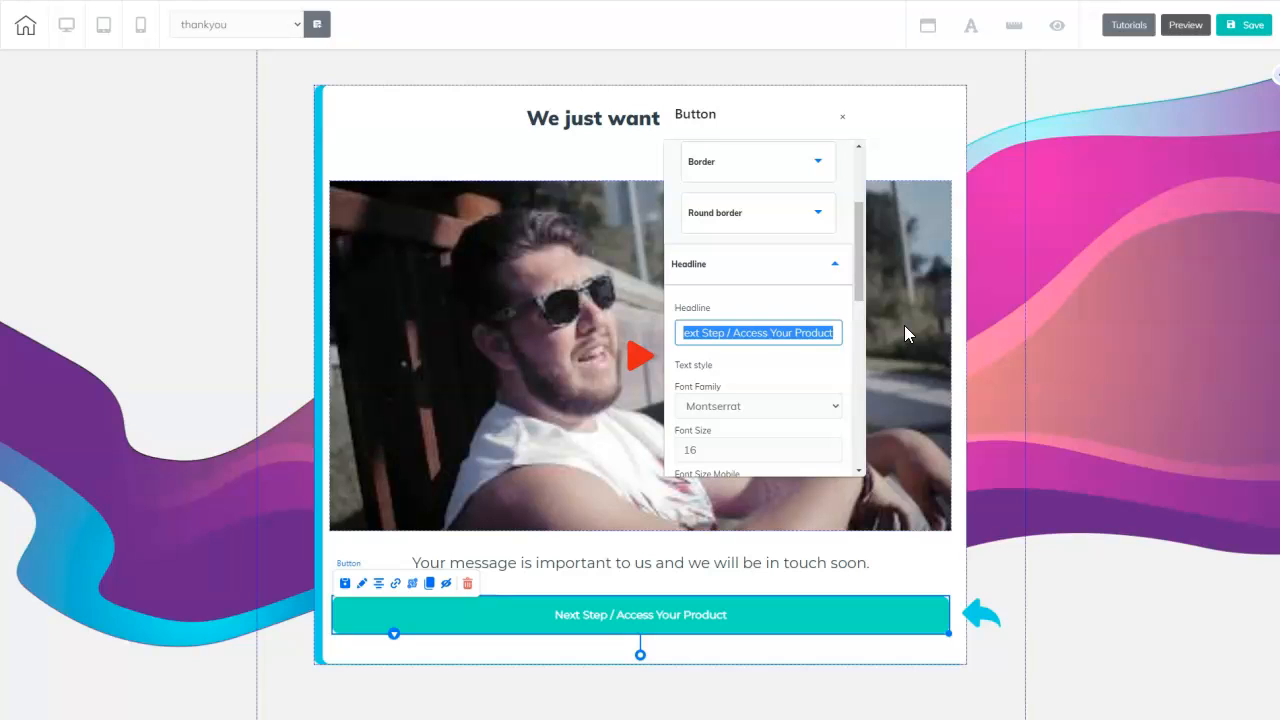
{"action": "key", "text": "ctrl+v"}
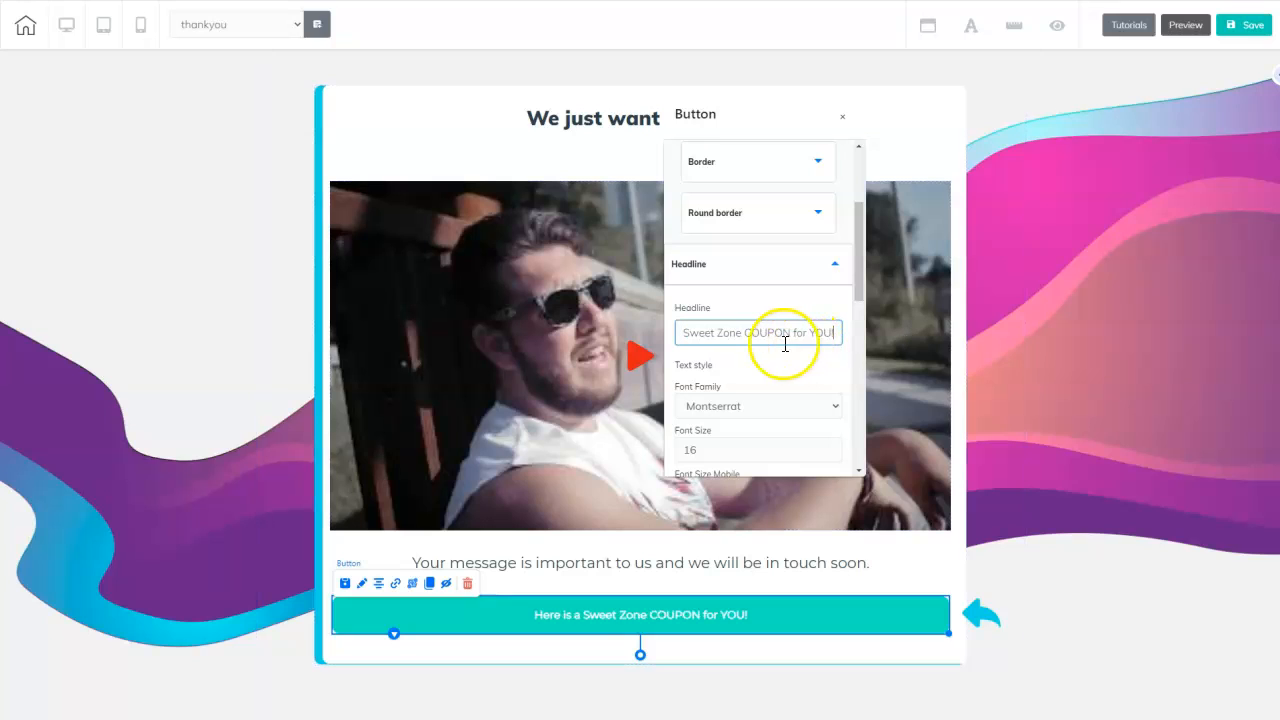
{"action": "left_click", "coordinate": [833, 446]}
{"action": "left_click", "coordinate": [833, 446]}
{"action": "left_click", "coordinate": [833, 447]}
{"action": "left_click", "coordinate": [834, 447]}
{"action": "left_click", "coordinate": [834, 447]}
{"action": "left_click", "coordinate": [834, 447]}
{"action": "left_click", "coordinate": [834, 447]}
- Color the coupon button text pink and deselect the button
{"action": "left_click_drag", "start_coordinate": [859, 291], "coordinate": [775, 298]}
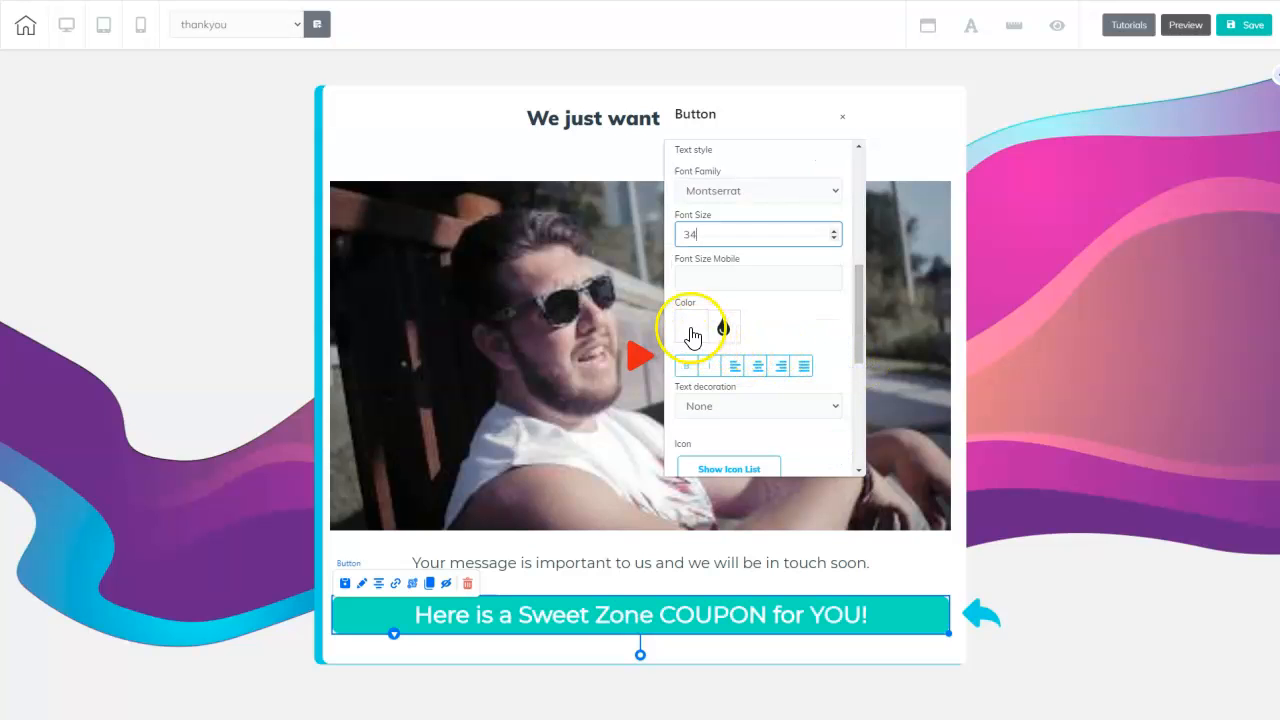
{"action": "left_click", "coordinate": [692, 337]}
{"action": "left_click", "coordinate": [796, 395]}
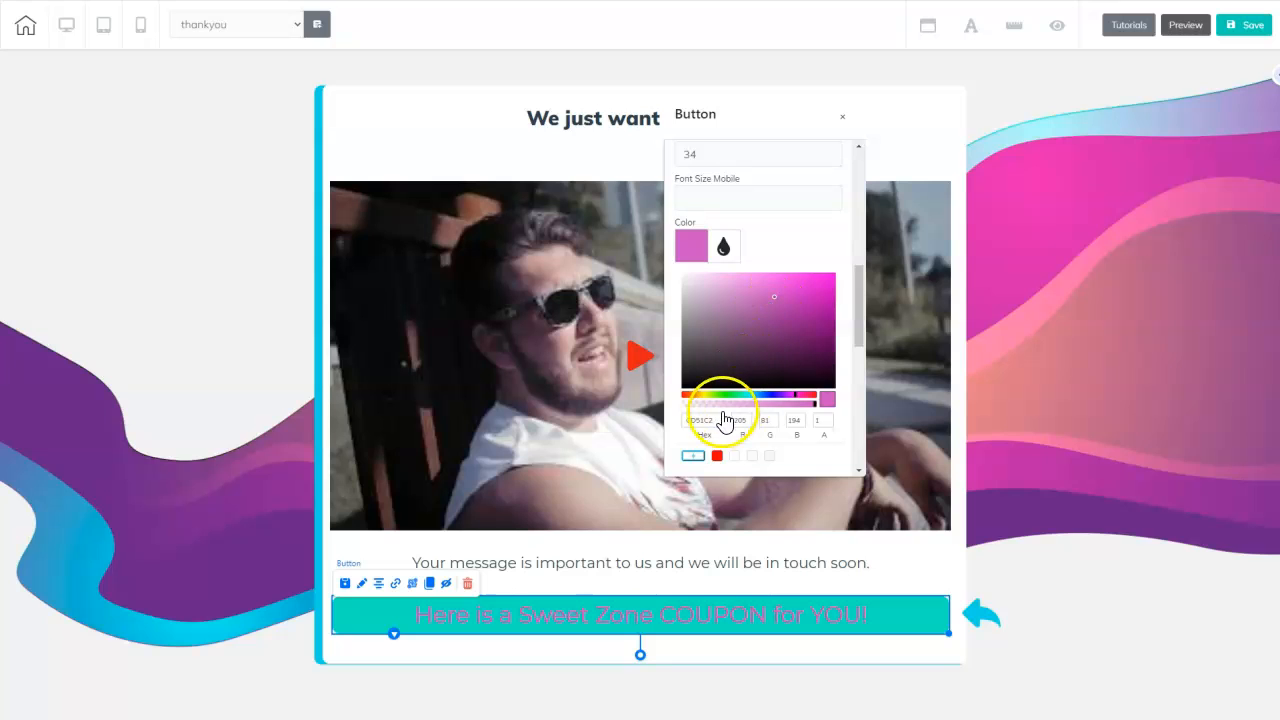
{"action": "scroll", "coordinate": [797, 402], "scroll_direction": "down", "scroll_amount": 3}
{"action": "left_click", "coordinate": [1058, 352]}
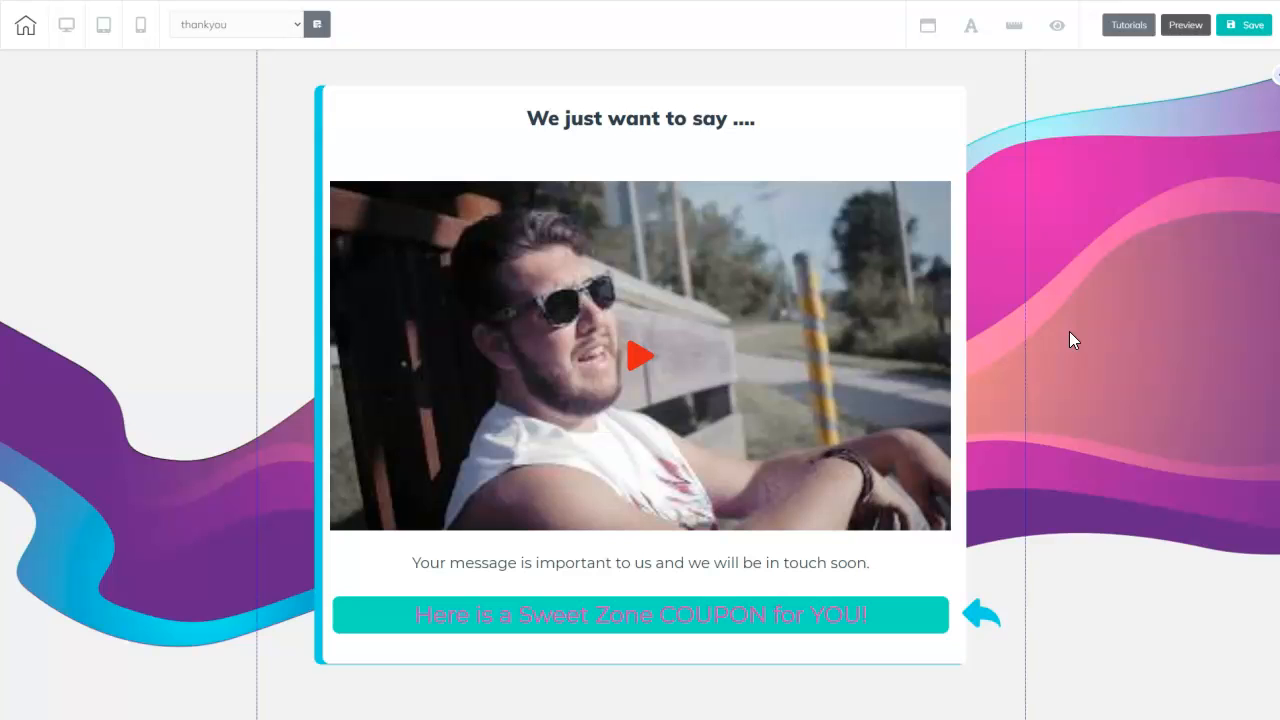
- Save the thankyou page, then inspect the contact form's Redirect URL setting
{"action": "left_click", "coordinate": [1252, 26]}
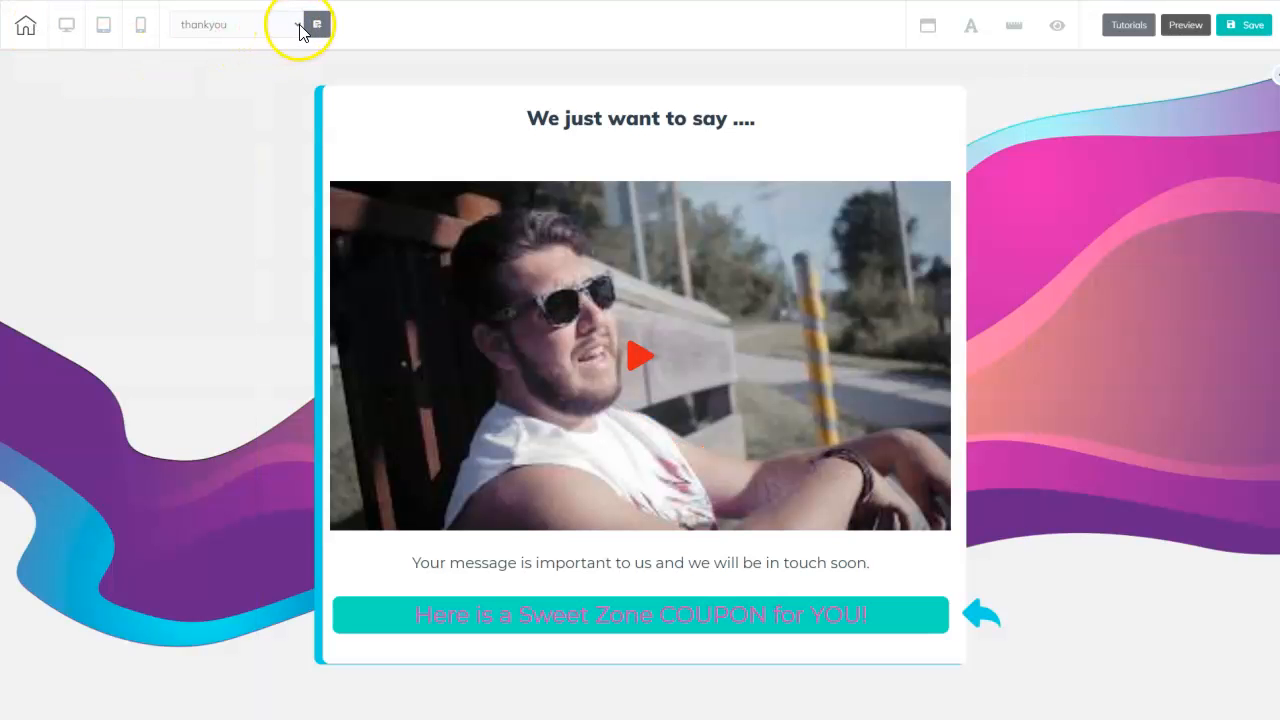
{"action": "left_click", "coordinate": [300, 25]}
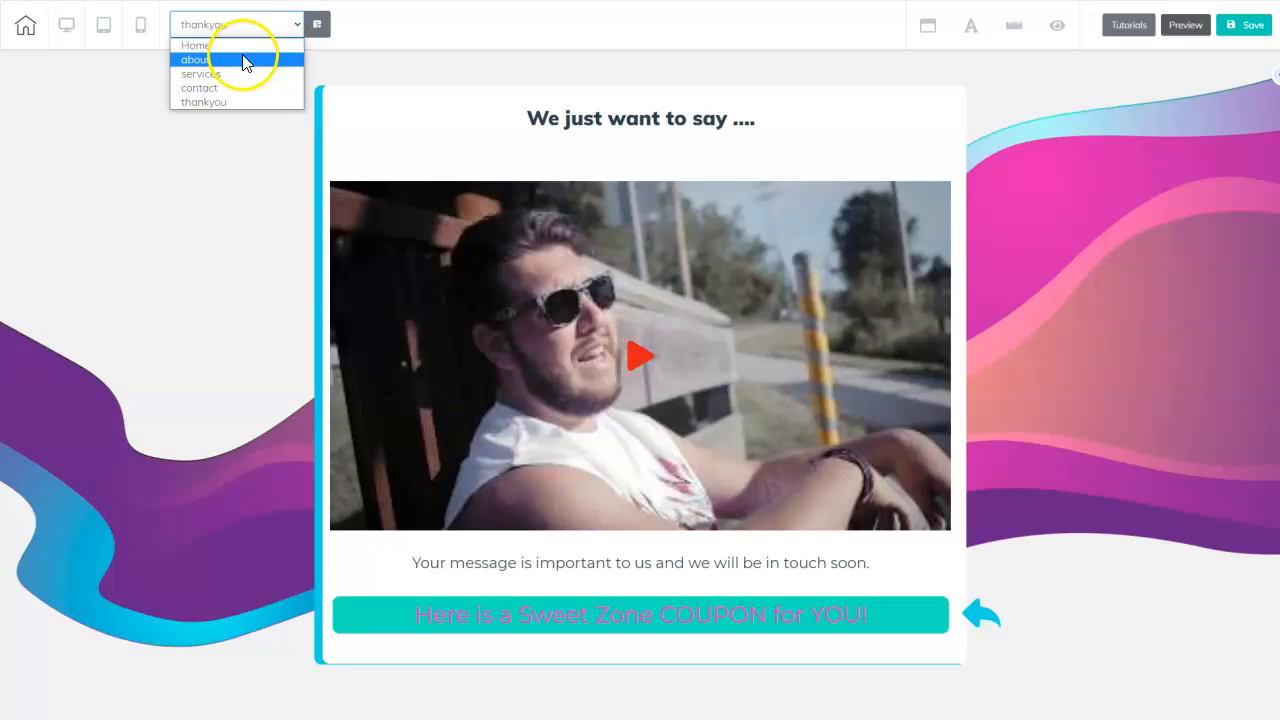
{"action": "left_click", "coordinate": [240, 88]}
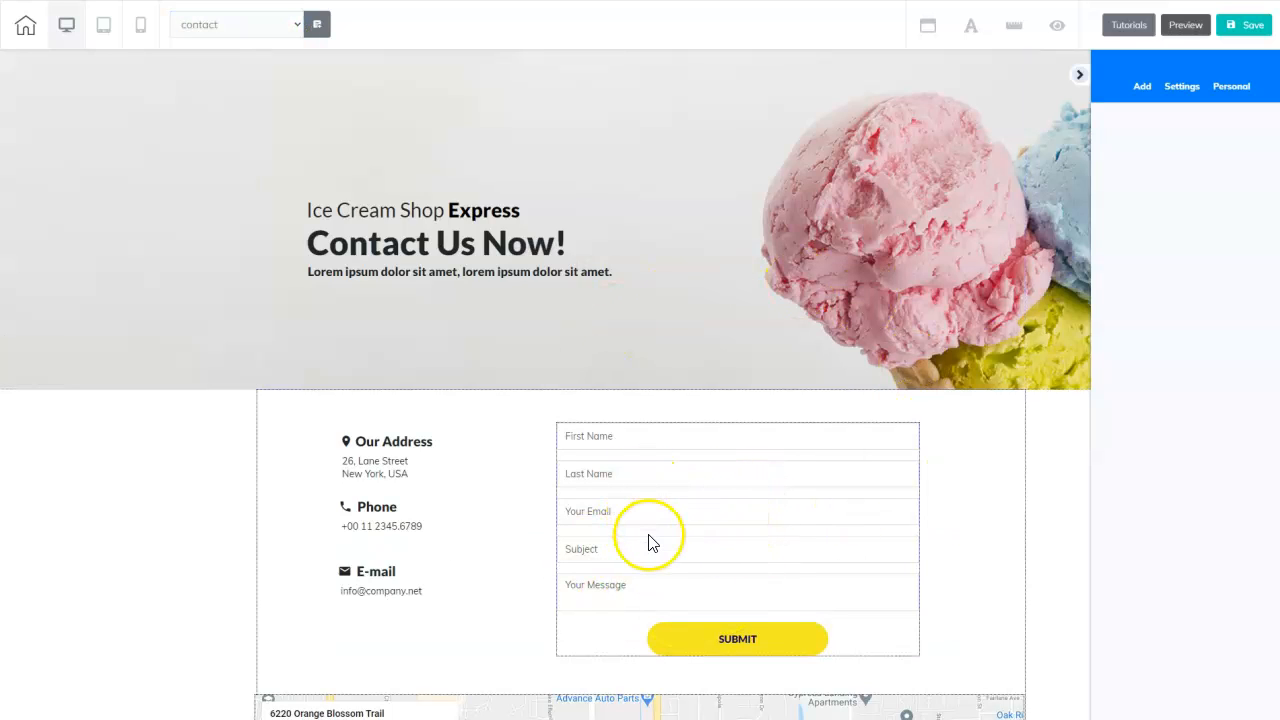
{"action": "left_click", "coordinate": [706, 500]}
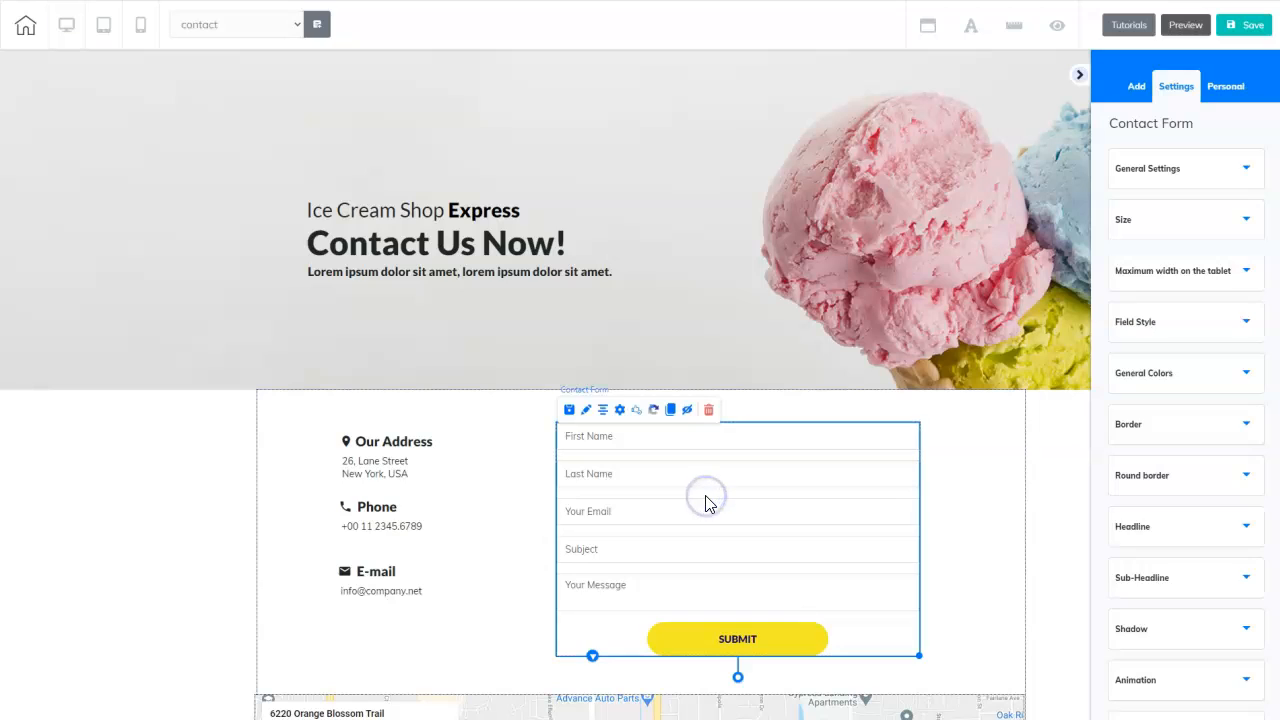
{"action": "left_click", "coordinate": [620, 410]}
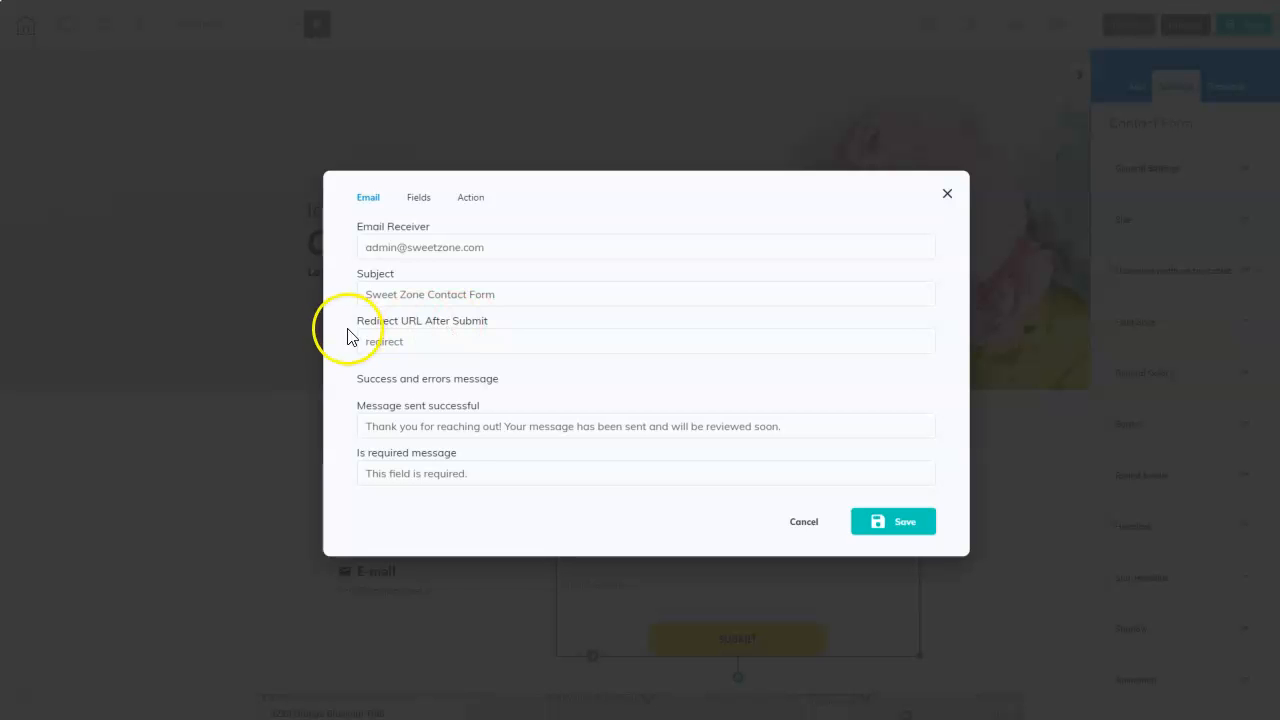
{"action": "left_click", "coordinate": [458, 343]}
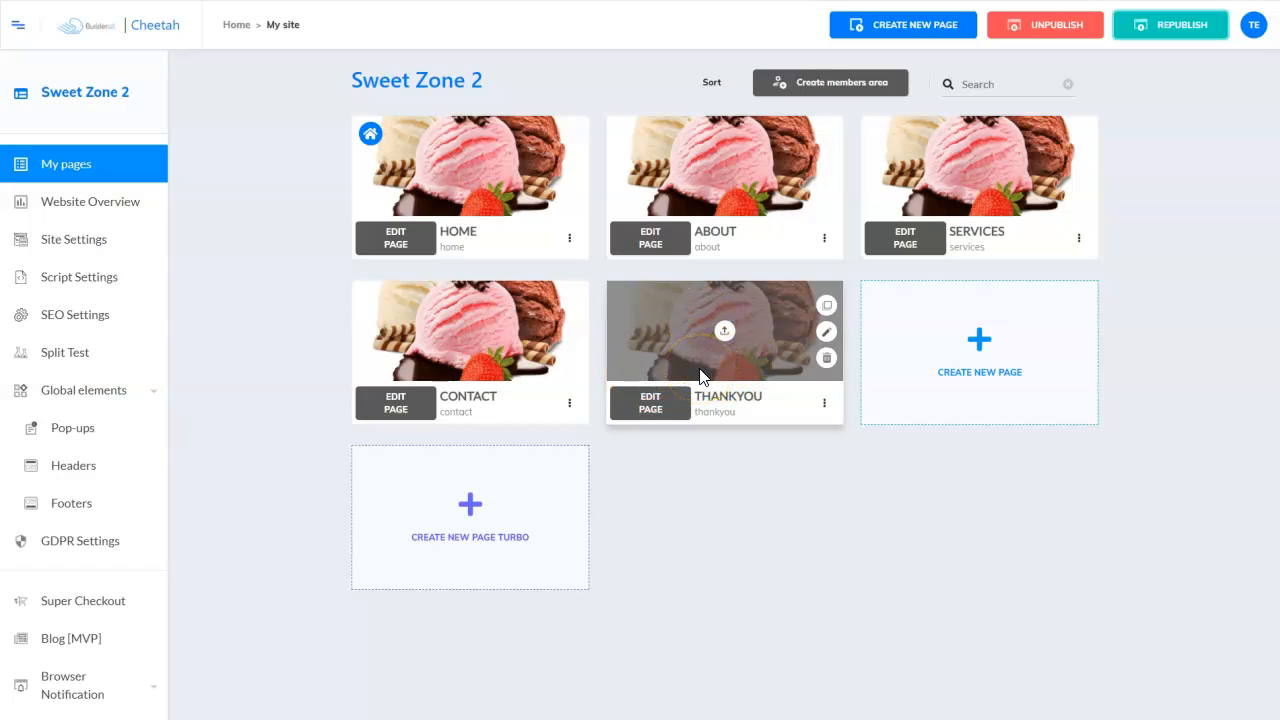
- View the published THANKYOU page from its card menu and copy its URL from the address bar
{"action": "left_click", "coordinate": [824, 404]}
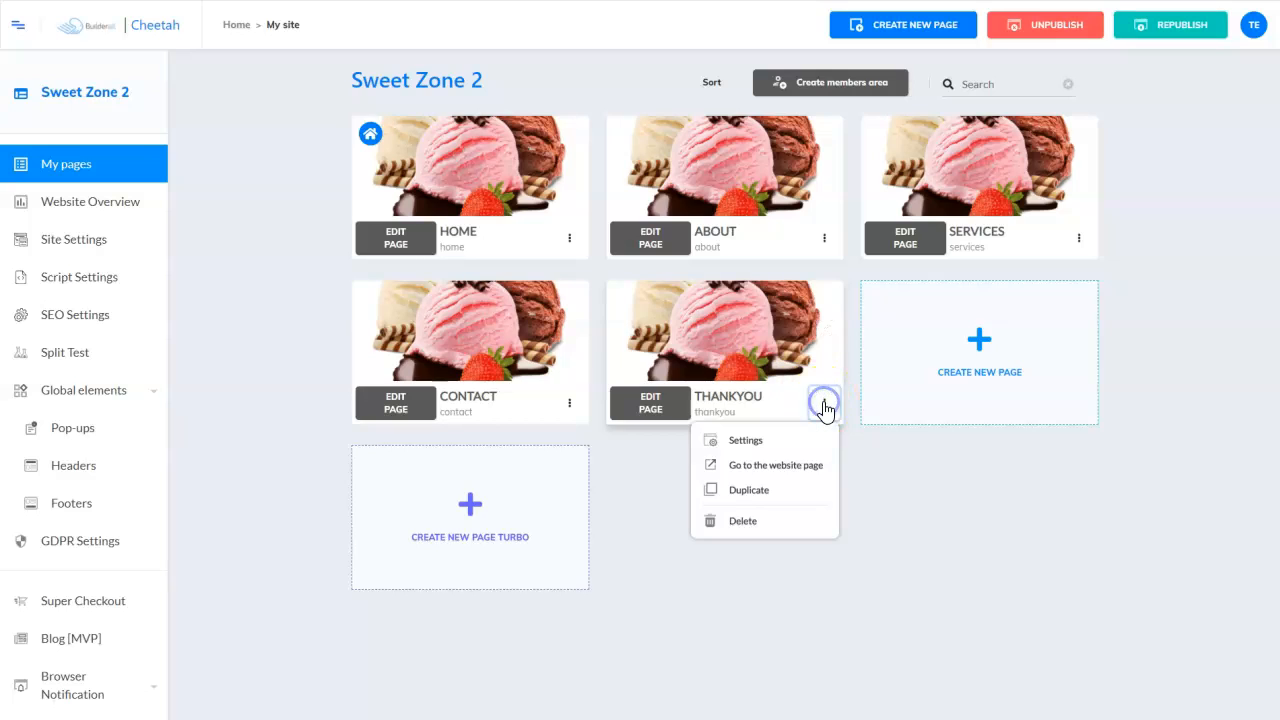
{"action": "left_click", "coordinate": [787, 466]}
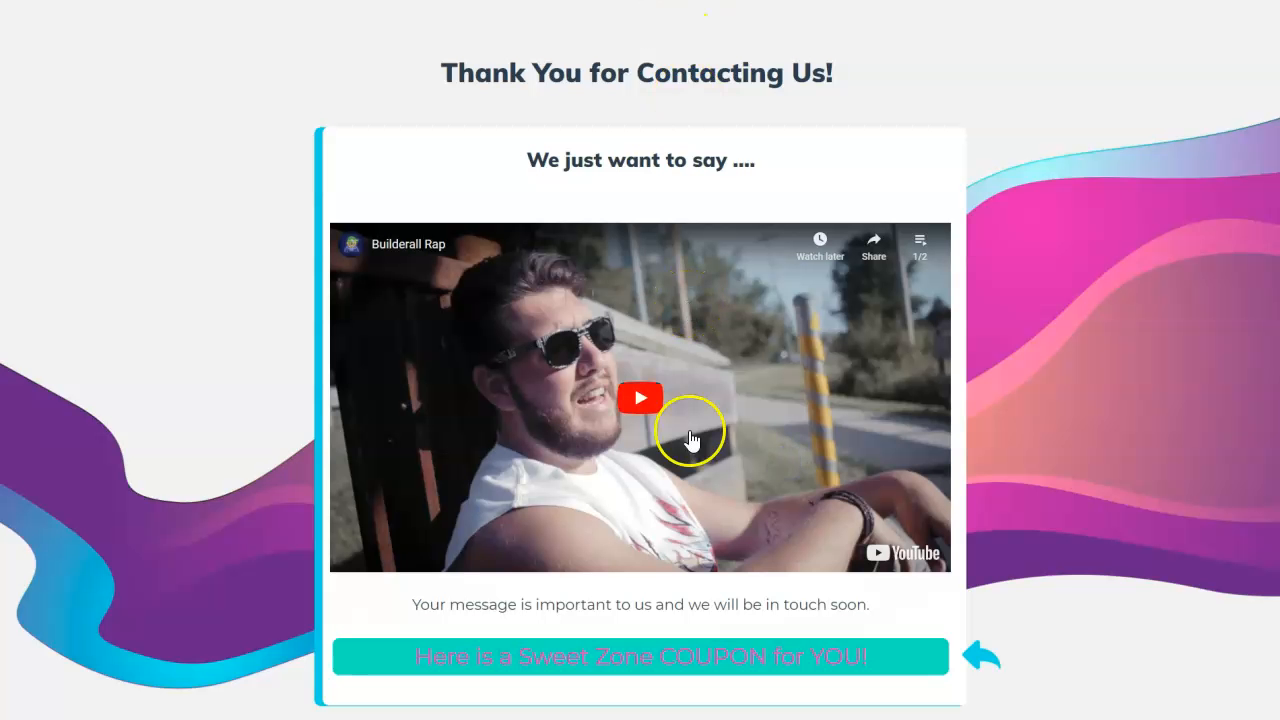
{"action": "key", "text": "F11"}
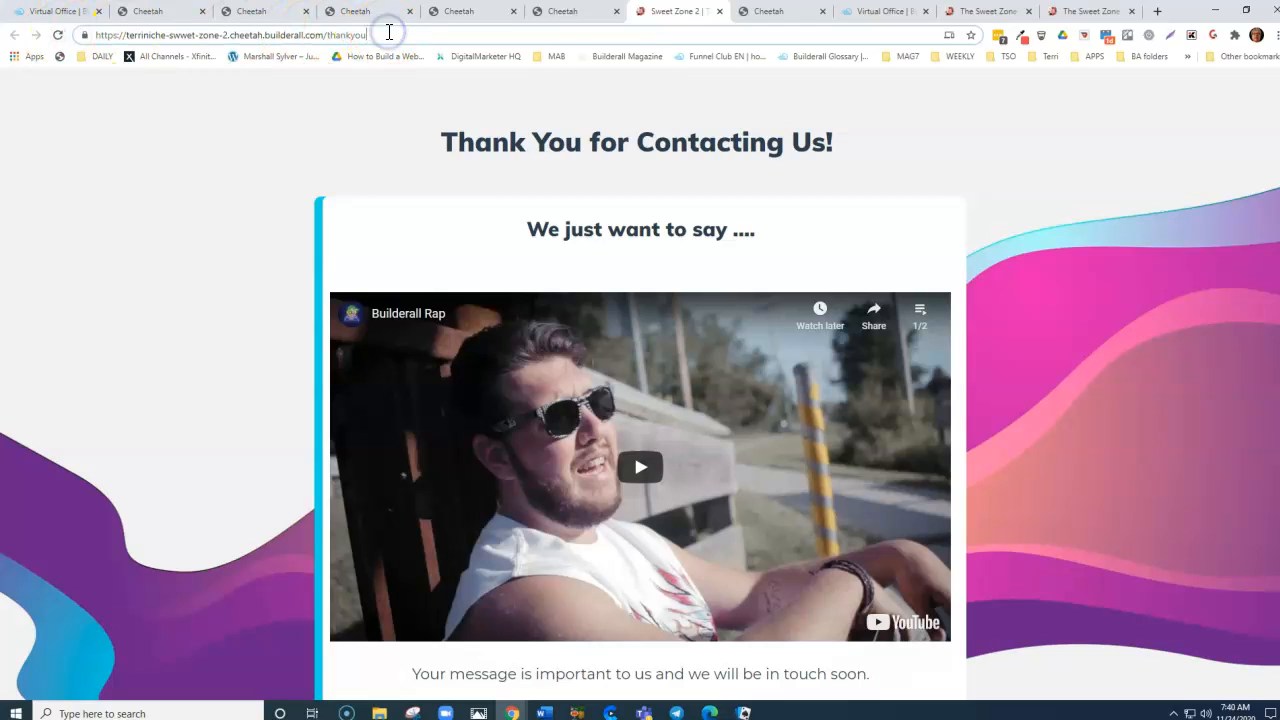
{"action": "left_click_drag", "start_coordinate": [387, 34], "coordinate": [146, 50]}
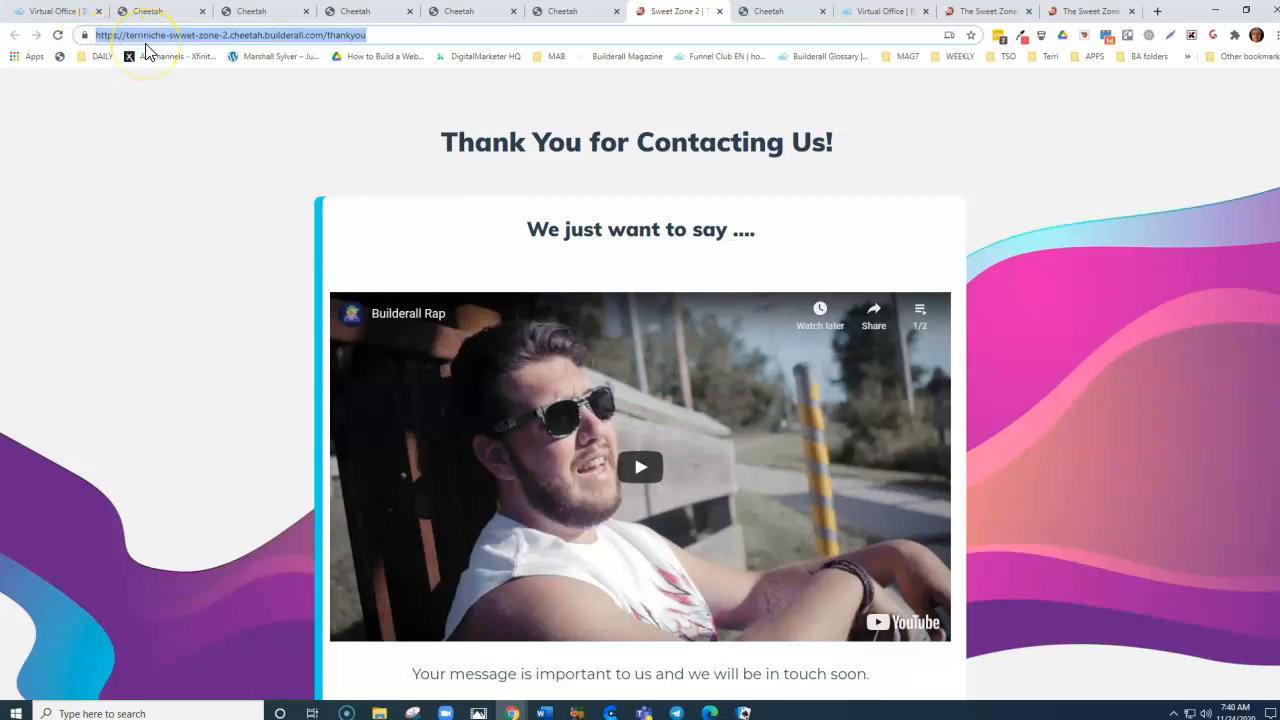
{"action": "right_click", "coordinate": [172, 36]}
{"action": "left_click", "coordinate": [205, 126]}
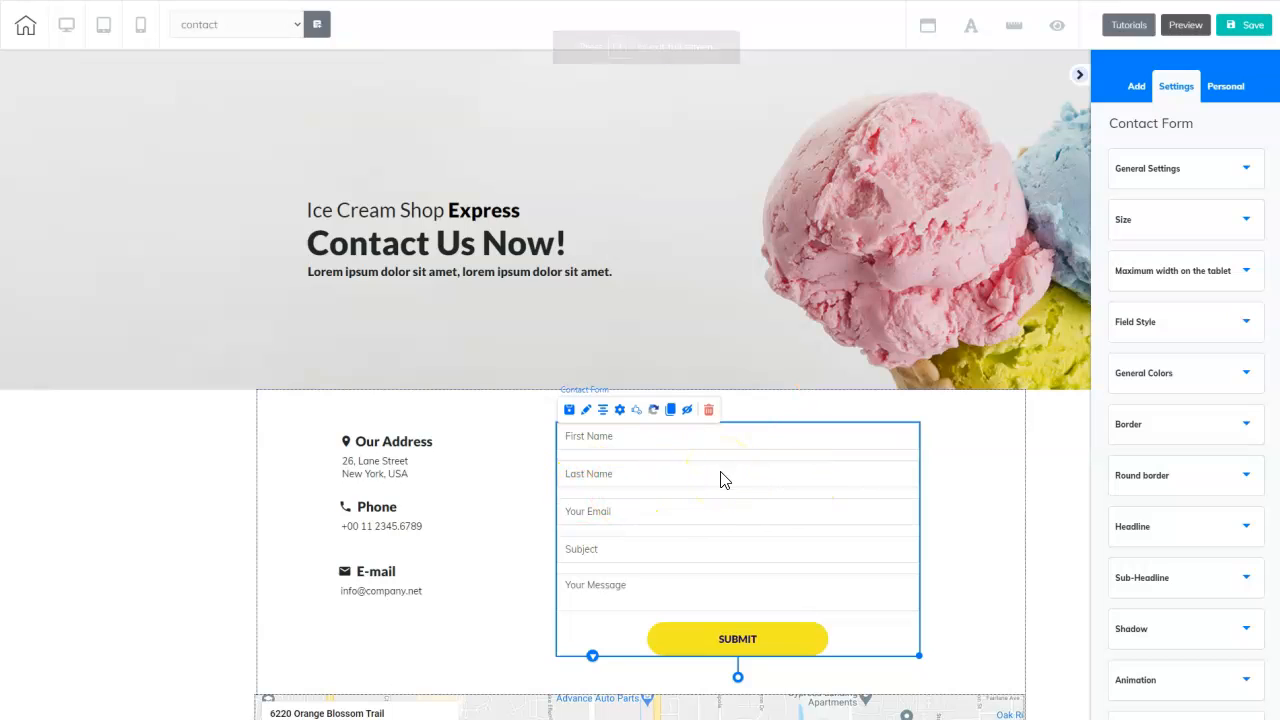
- Paste the thankyou page URL into the form's Redirect URL After Submit field and save
{"action": "left_click", "coordinate": [620, 411]}
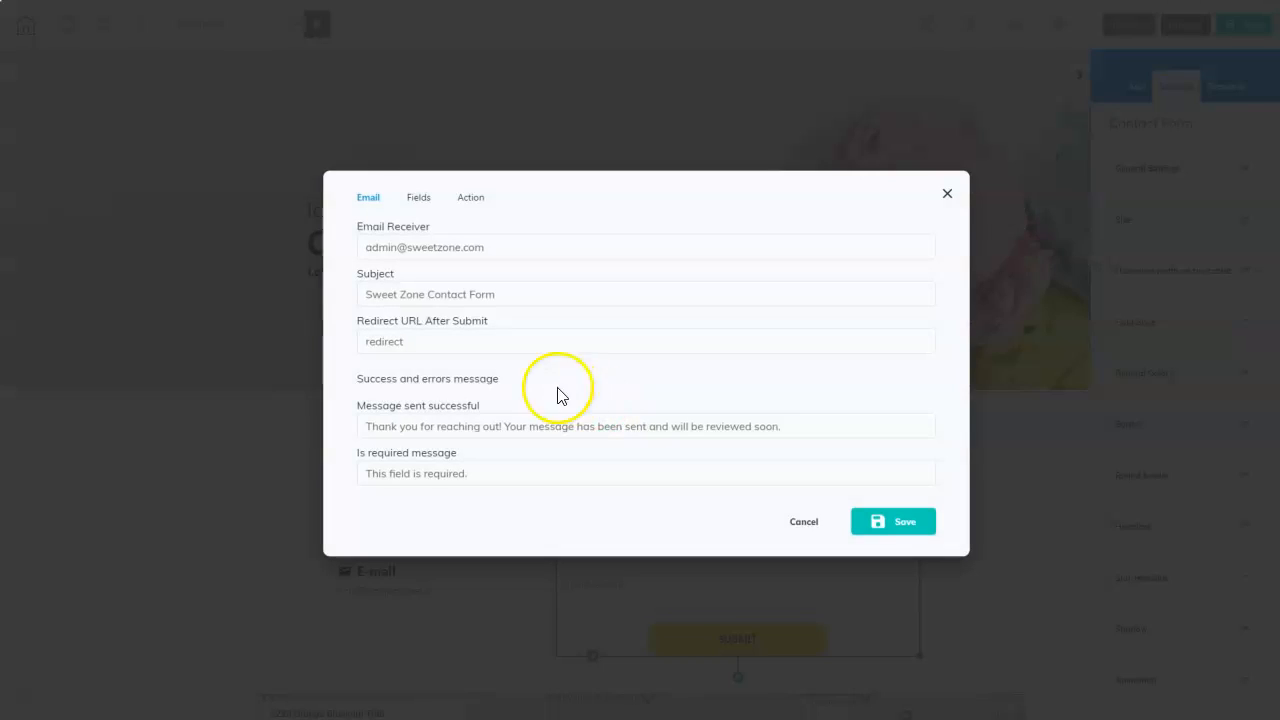
{"action": "left_click", "coordinate": [400, 342]}
{"action": "right_click", "coordinate": [400, 342]}
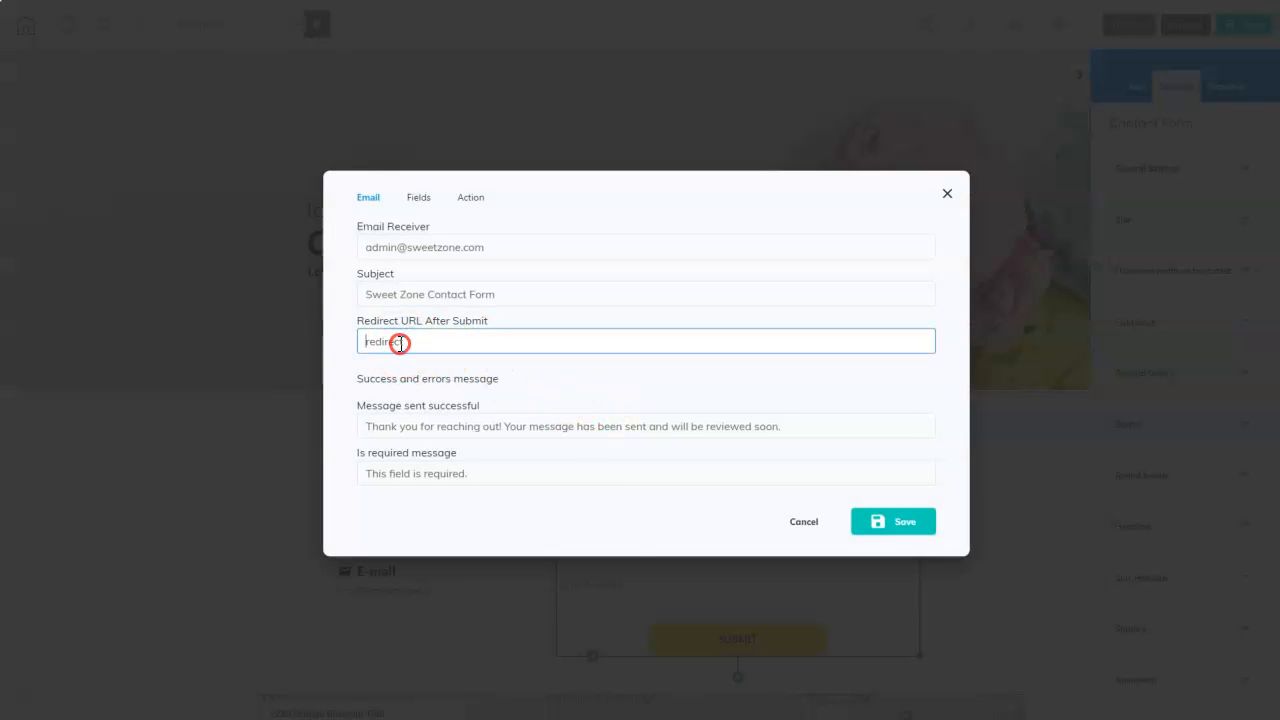
{"action": "left_click", "coordinate": [436, 446]}
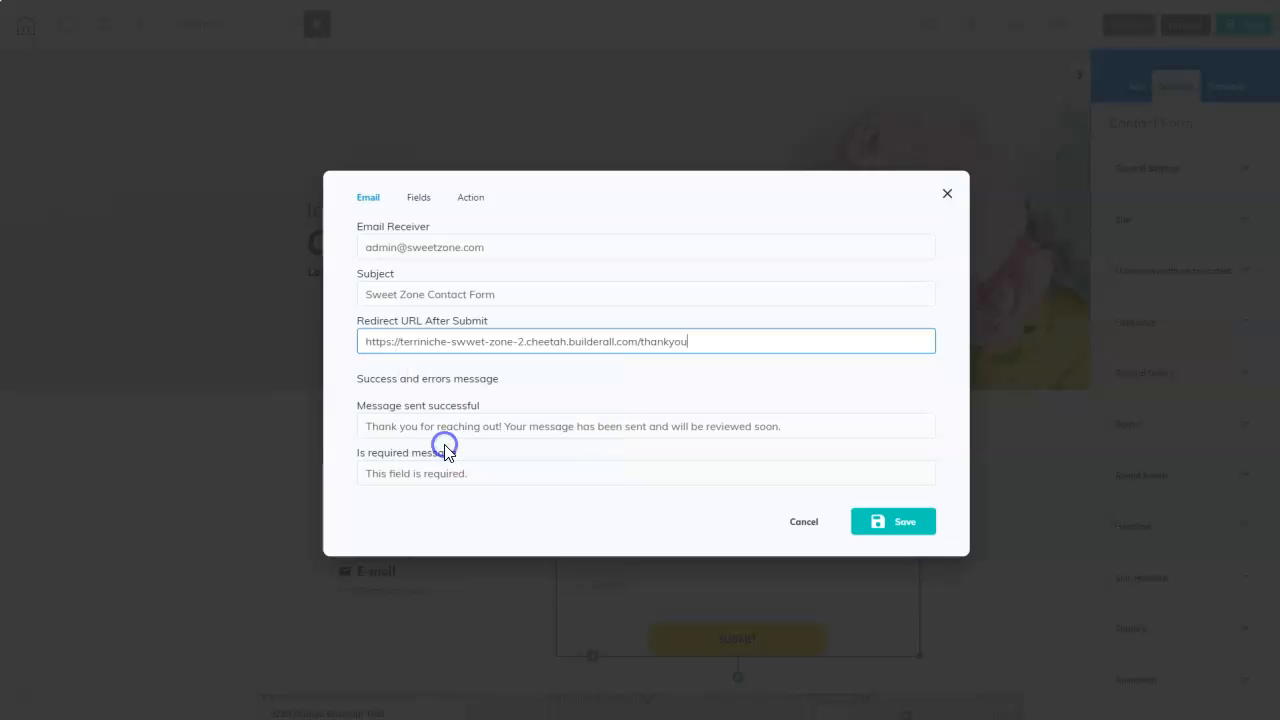
{"action": "left_click", "coordinate": [898, 523]}
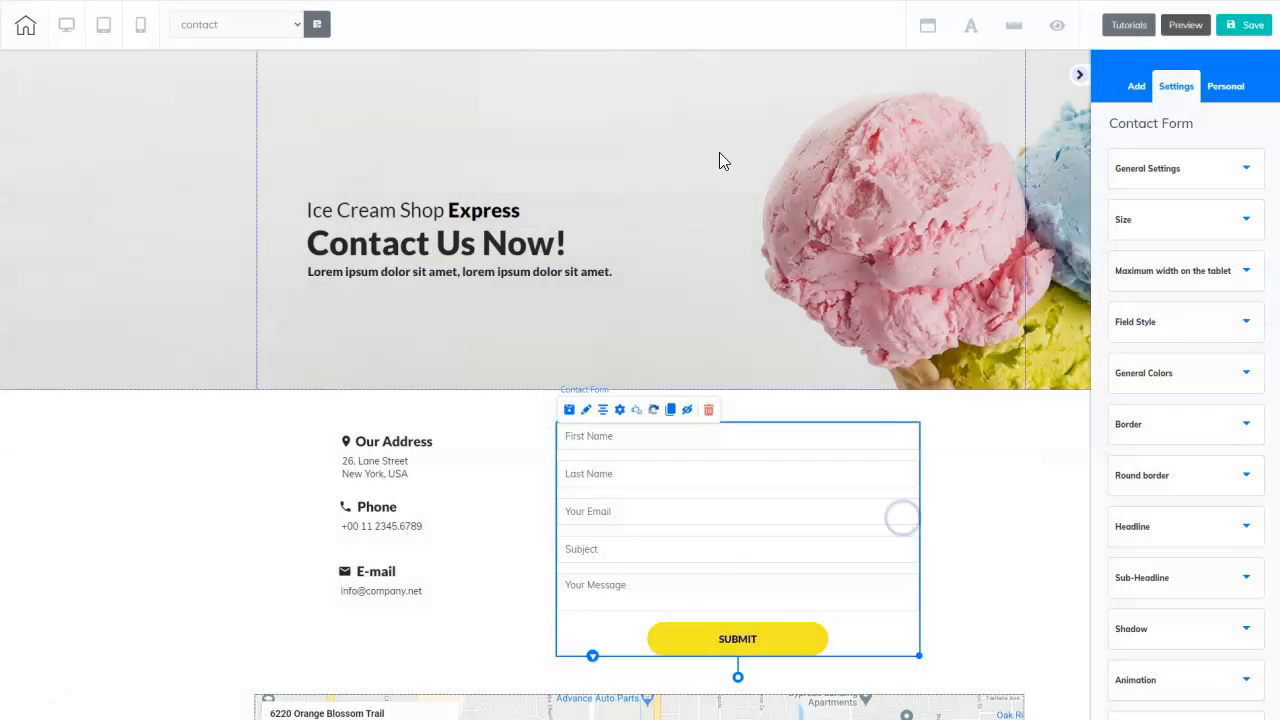
{"action": "left_click", "coordinate": [669, 145]}
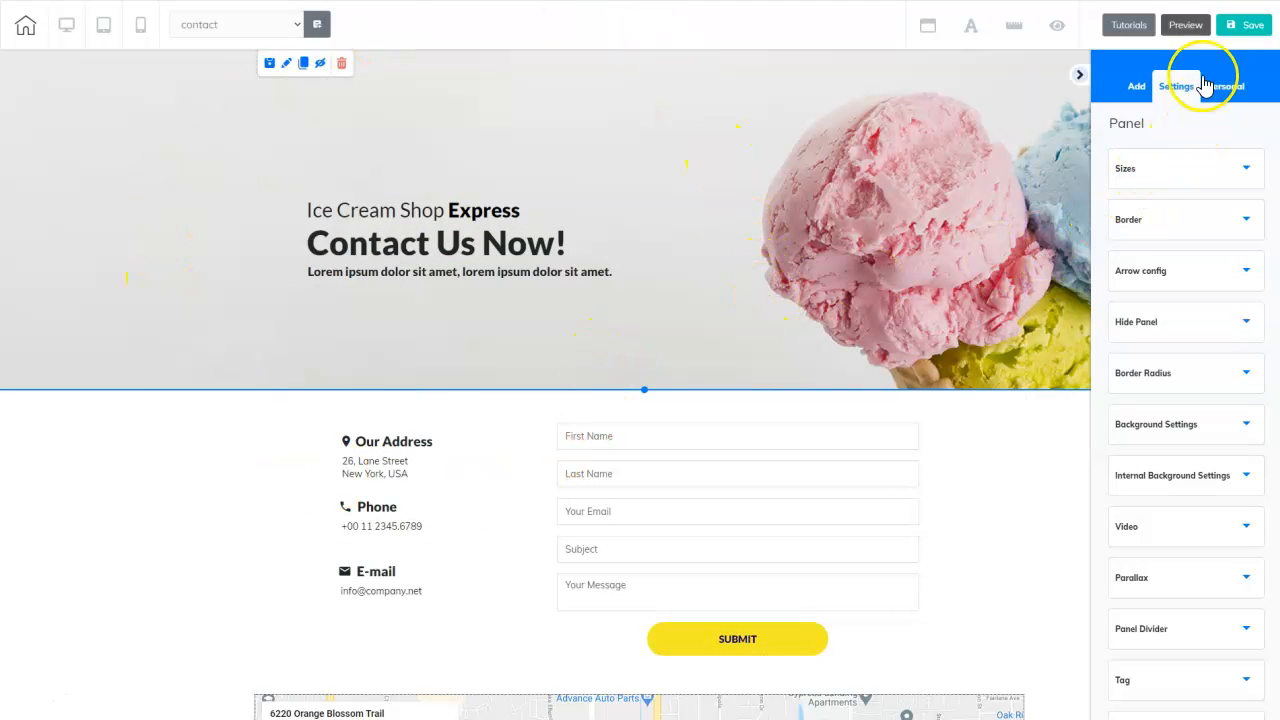
- Save the Contact page, confirm with That's fine, and go back to My pages
{"action": "left_click", "coordinate": [1255, 27]}
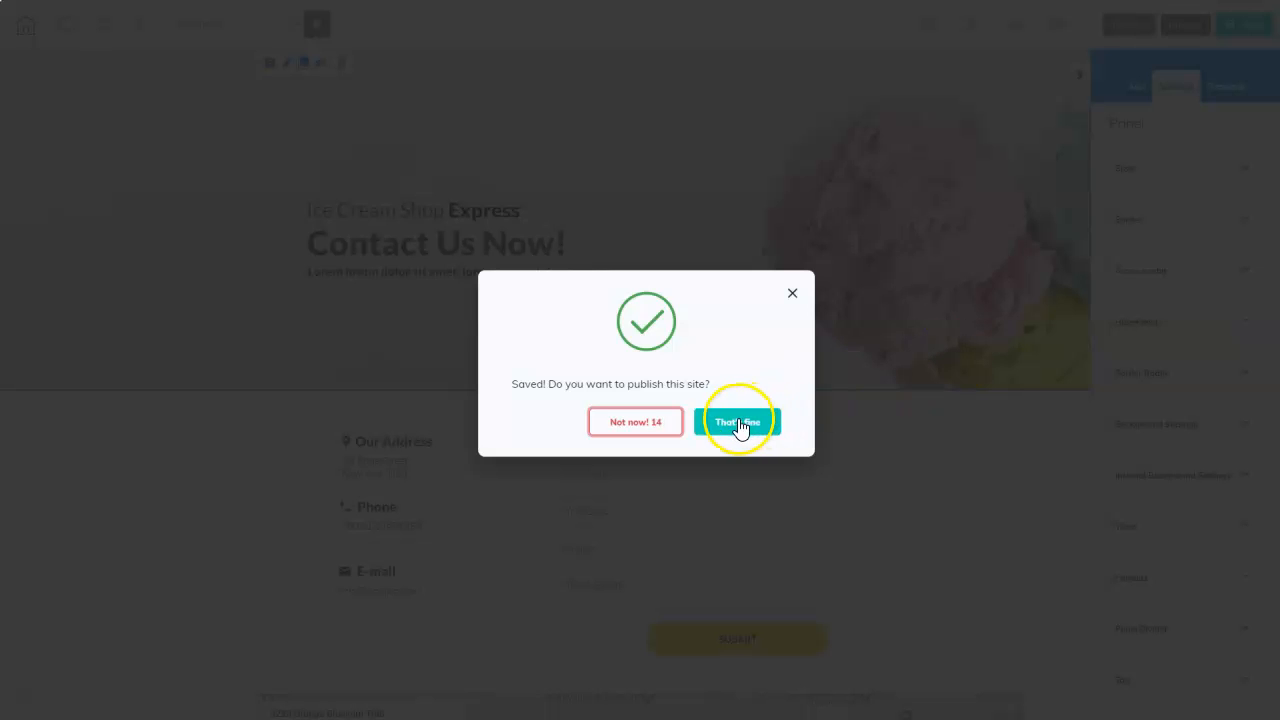
{"action": "left_click", "coordinate": [738, 422]}
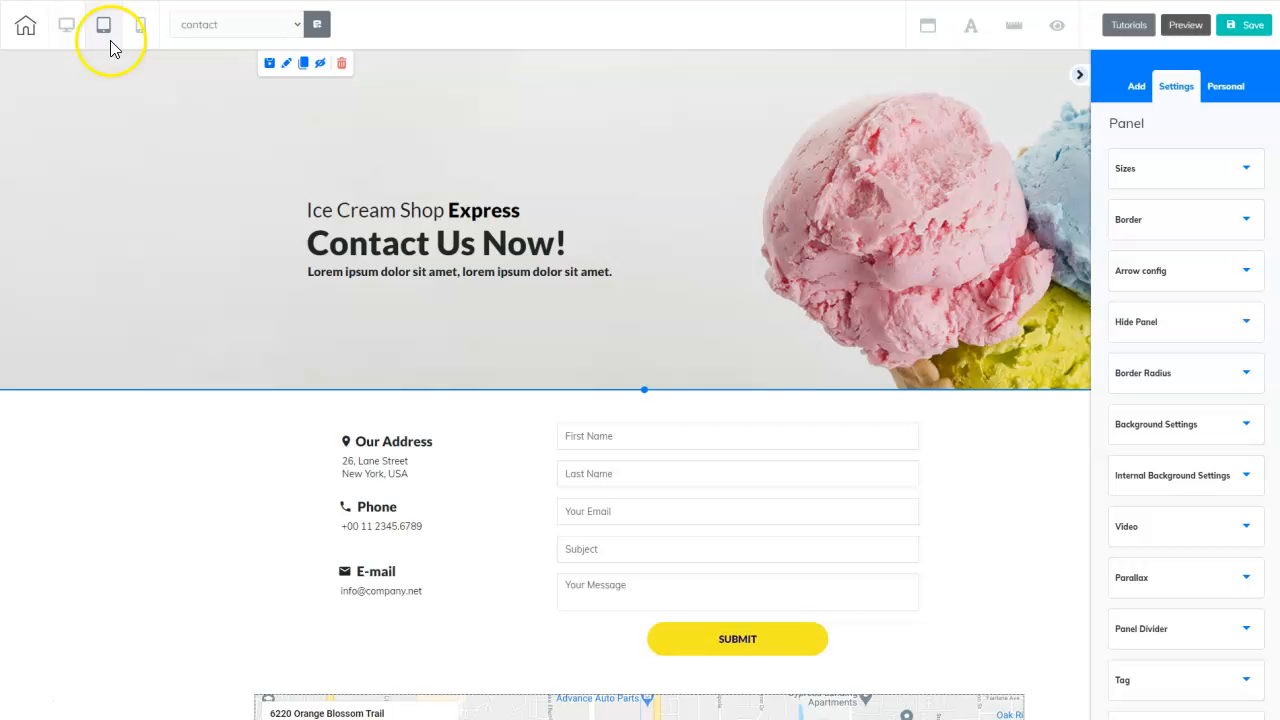
{"action": "left_click", "coordinate": [25, 33]}
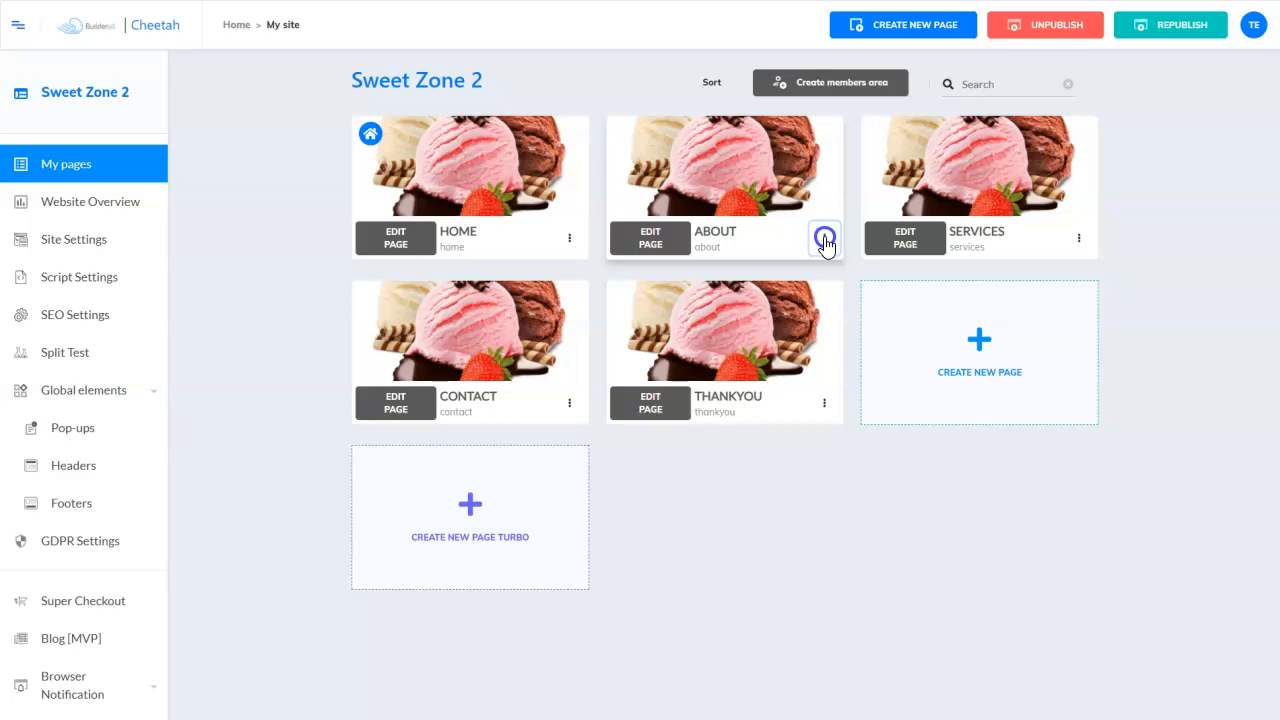
- In the ABOUT page settings, set the desktop header to SZ2 Global Header
{"action": "left_click", "coordinate": [824, 238]}
{"action": "left_click", "coordinate": [747, 276]}
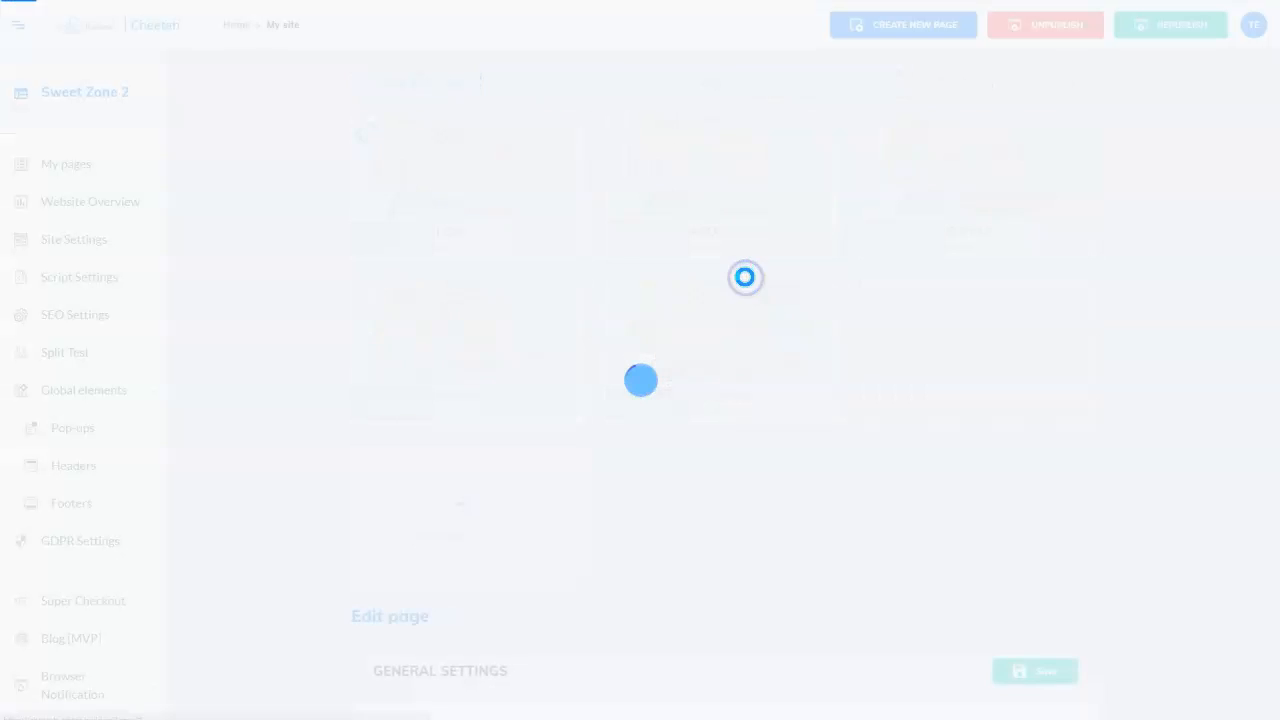
{"action": "scroll", "coordinate": [799, 334], "scroll_direction": "down", "scroll_amount": 5}
{"action": "scroll", "coordinate": [800, 330], "scroll_direction": "down", "scroll_amount": 5}
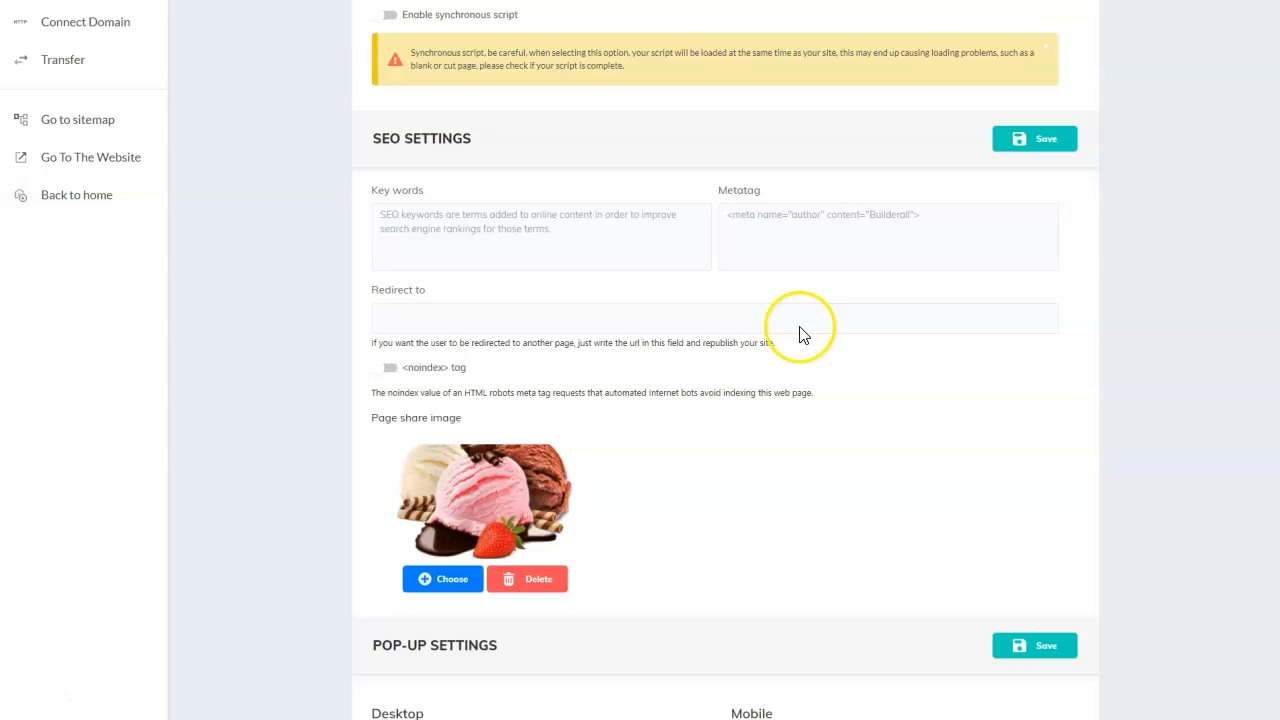
{"action": "scroll", "coordinate": [800, 328], "scroll_direction": "down", "scroll_amount": 3}
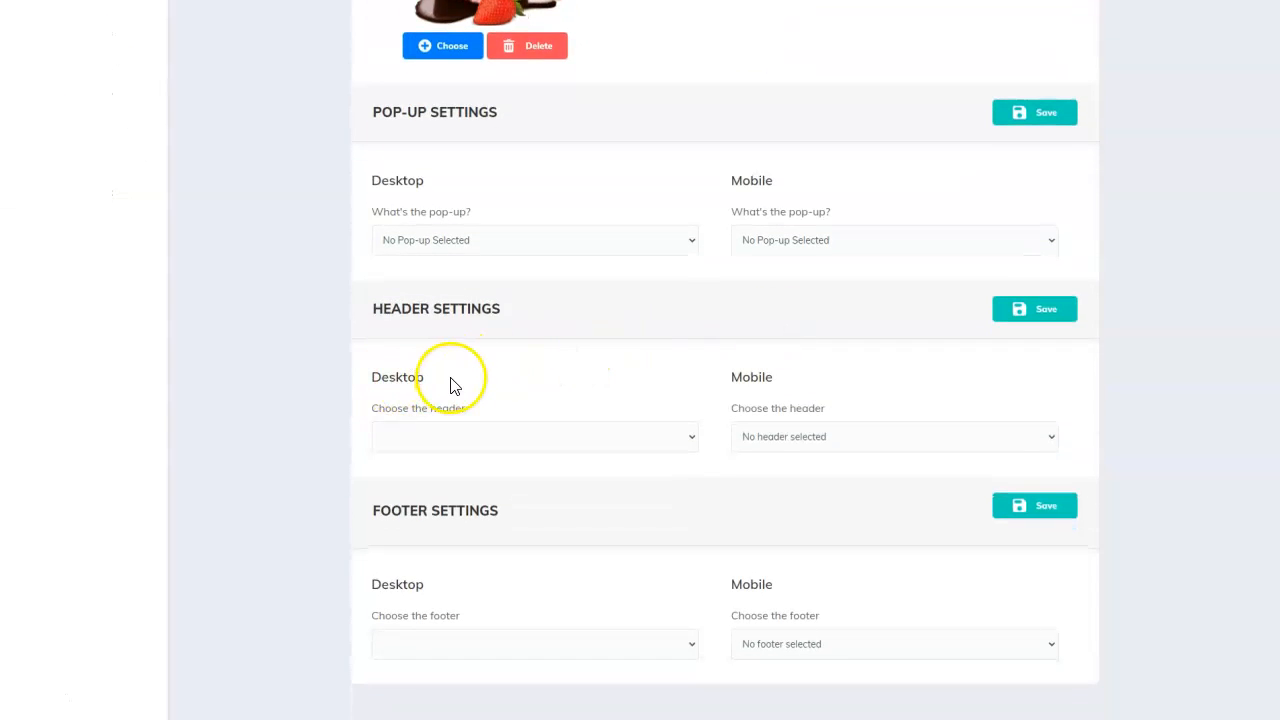
{"action": "left_click", "coordinate": [691, 437]}
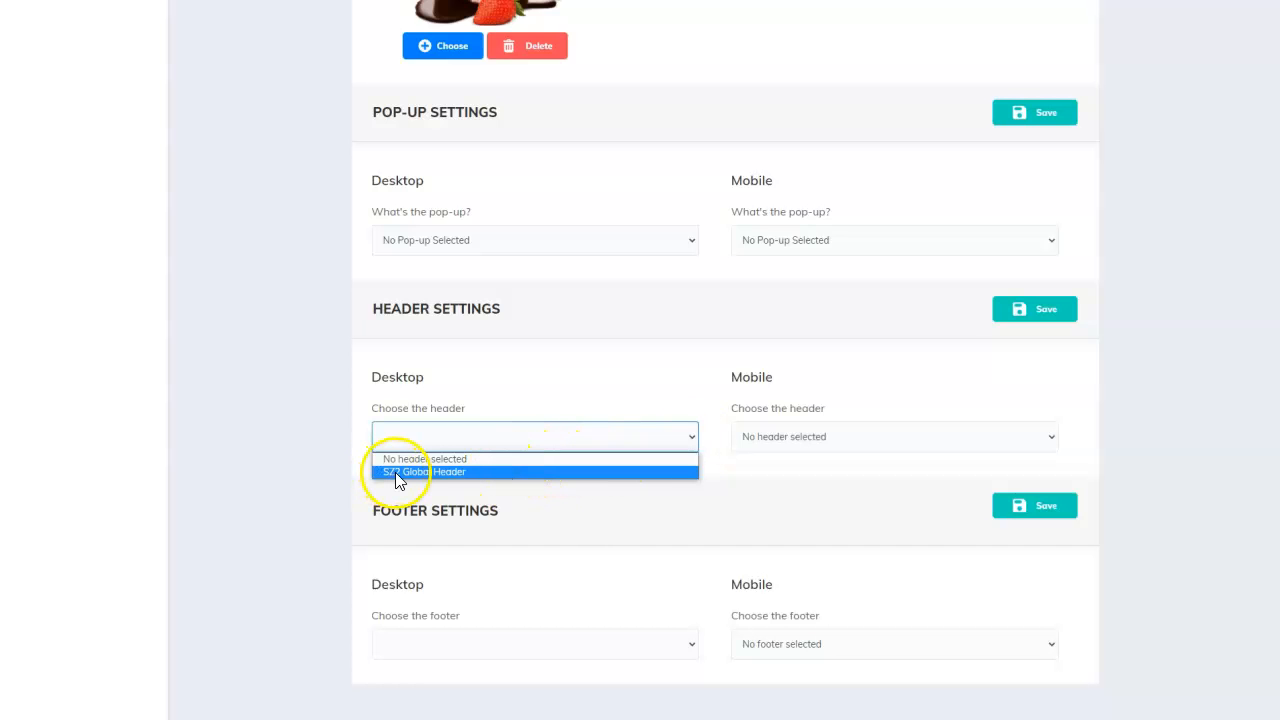
{"action": "left_click", "coordinate": [447, 472]}
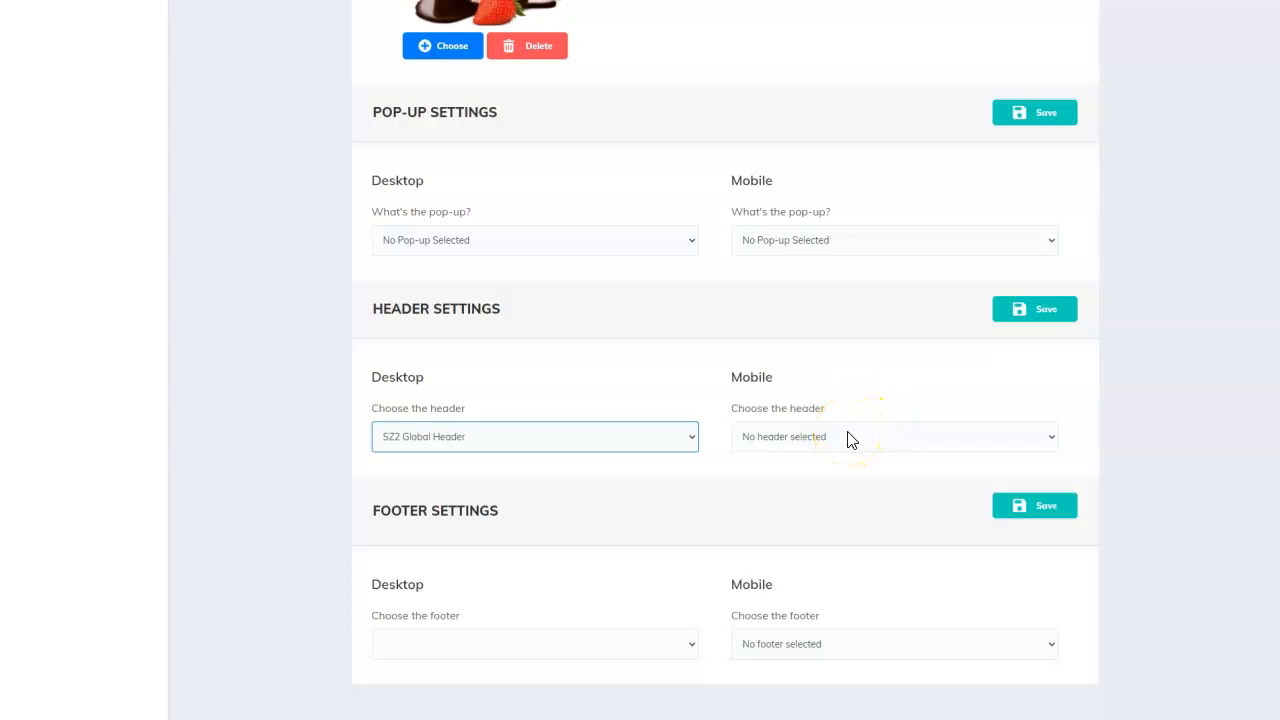
{"action": "left_click", "coordinate": [597, 514]}
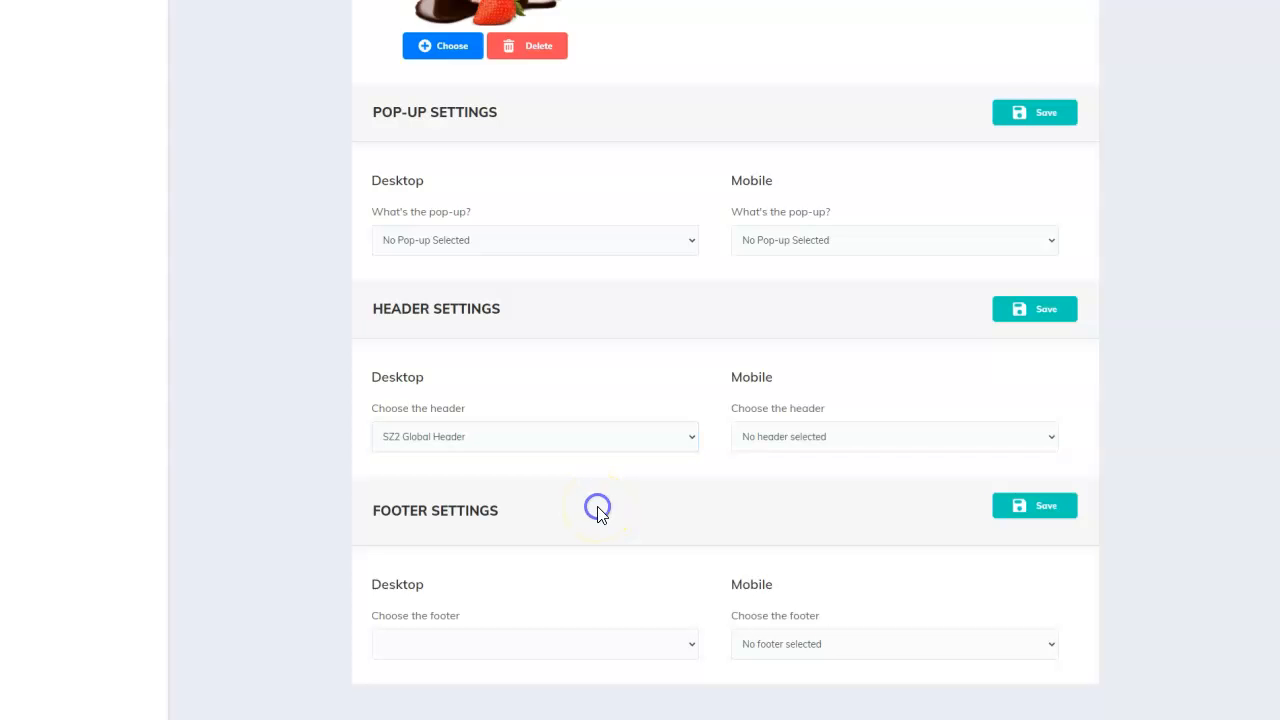
- Set the ABOUT page's desktop footer to SZ2 Global Footer
{"action": "left_click", "coordinate": [687, 644]}
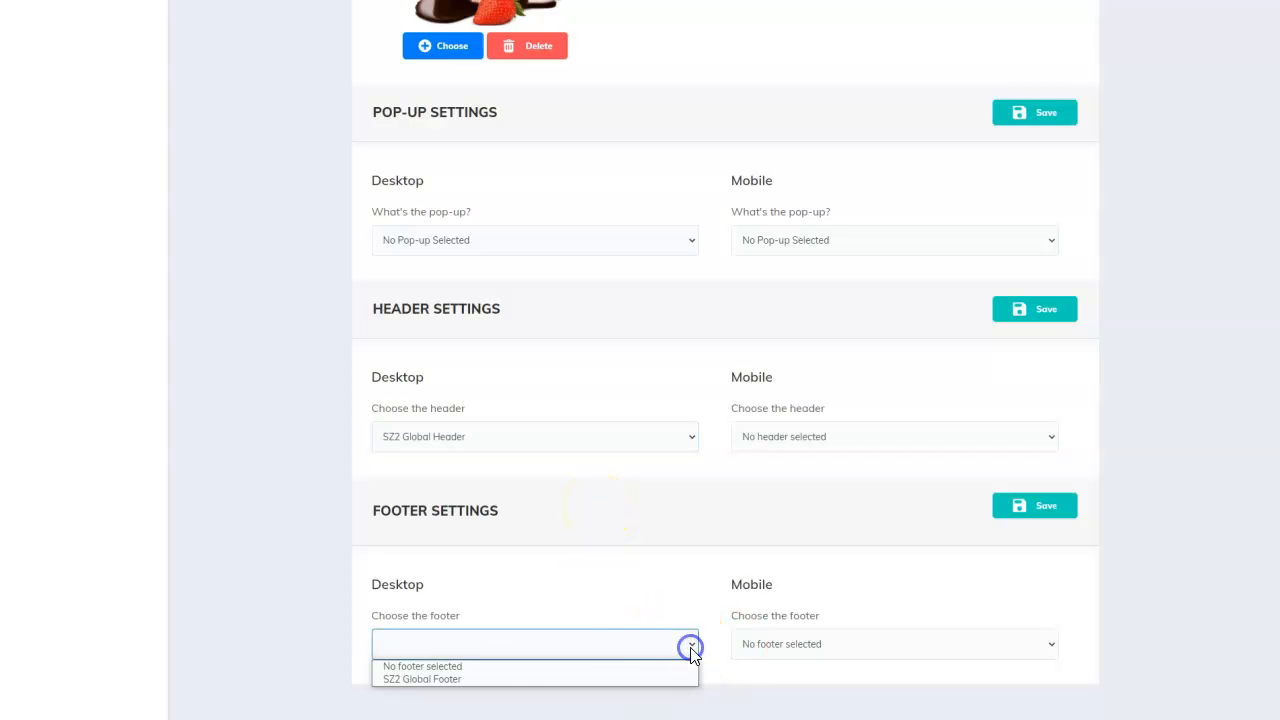
{"action": "left_click", "coordinate": [445, 680]}
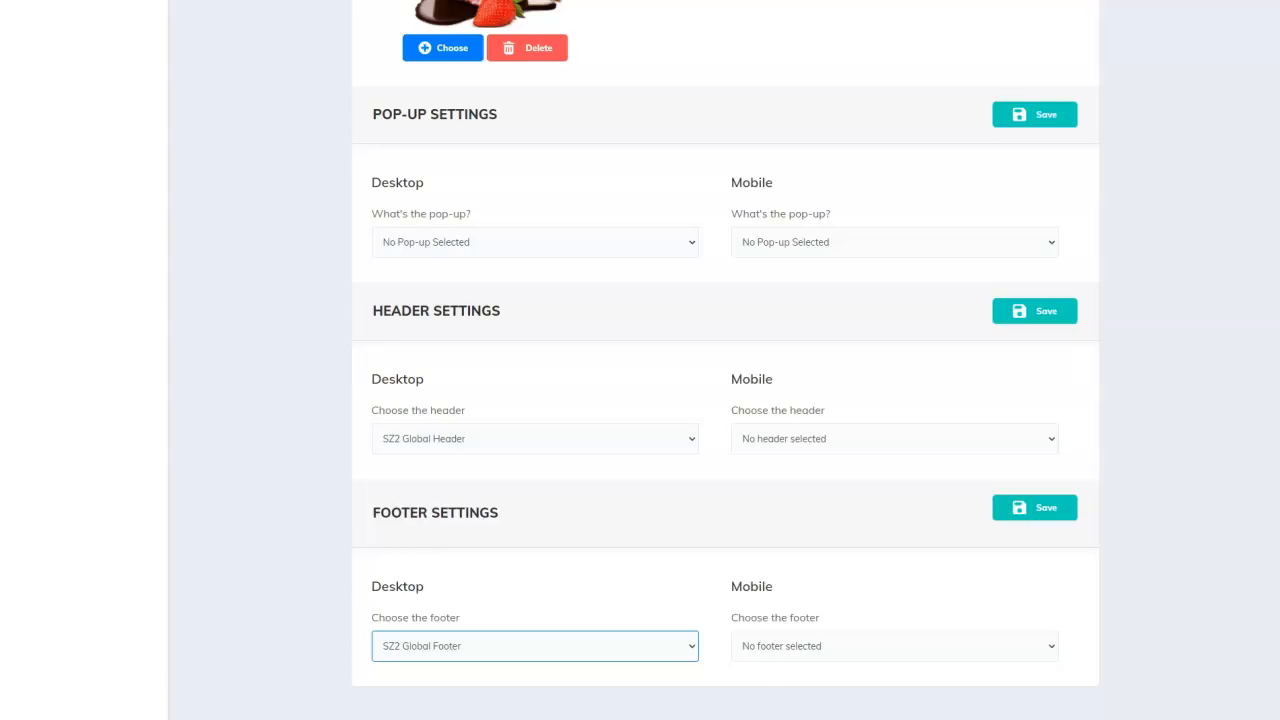
{"action": "scroll", "coordinate": [1271, 94], "scroll_direction": "up", "scroll_amount": 15}
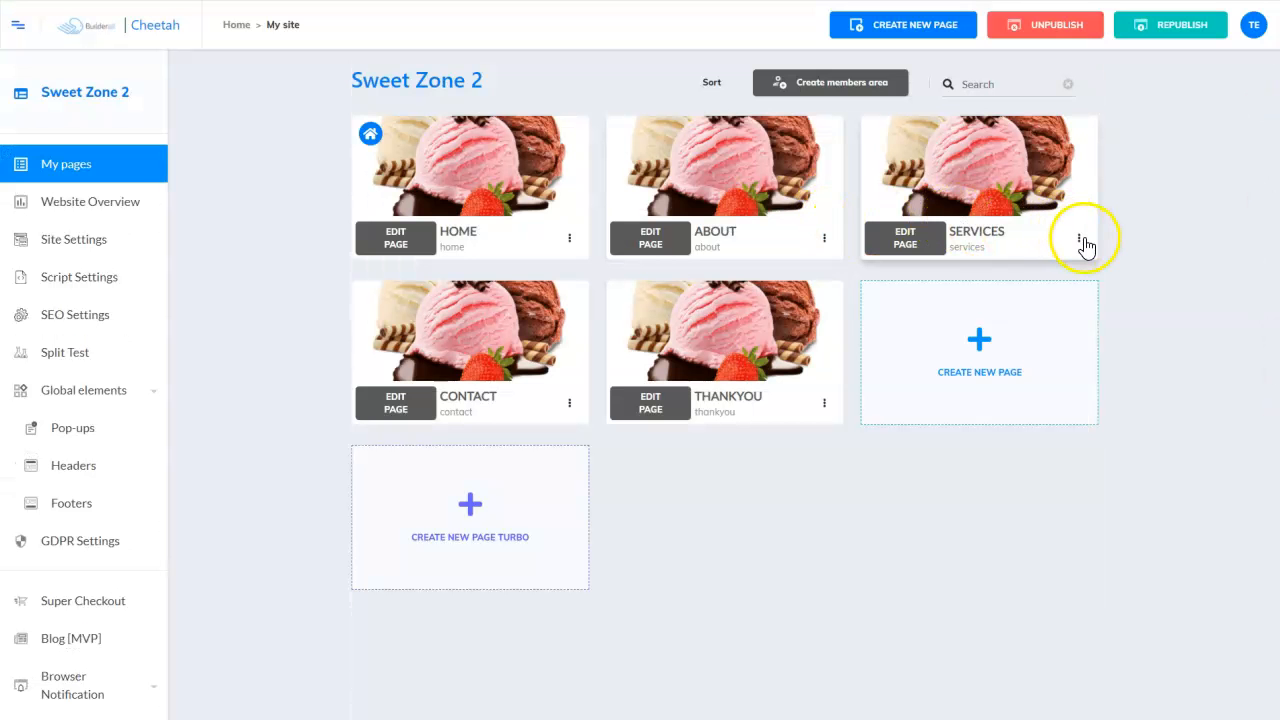
- Choose SZ2 Global Header as the SERVICES page's desktop header and save its settings
{"action": "left_click", "coordinate": [1081, 240]}
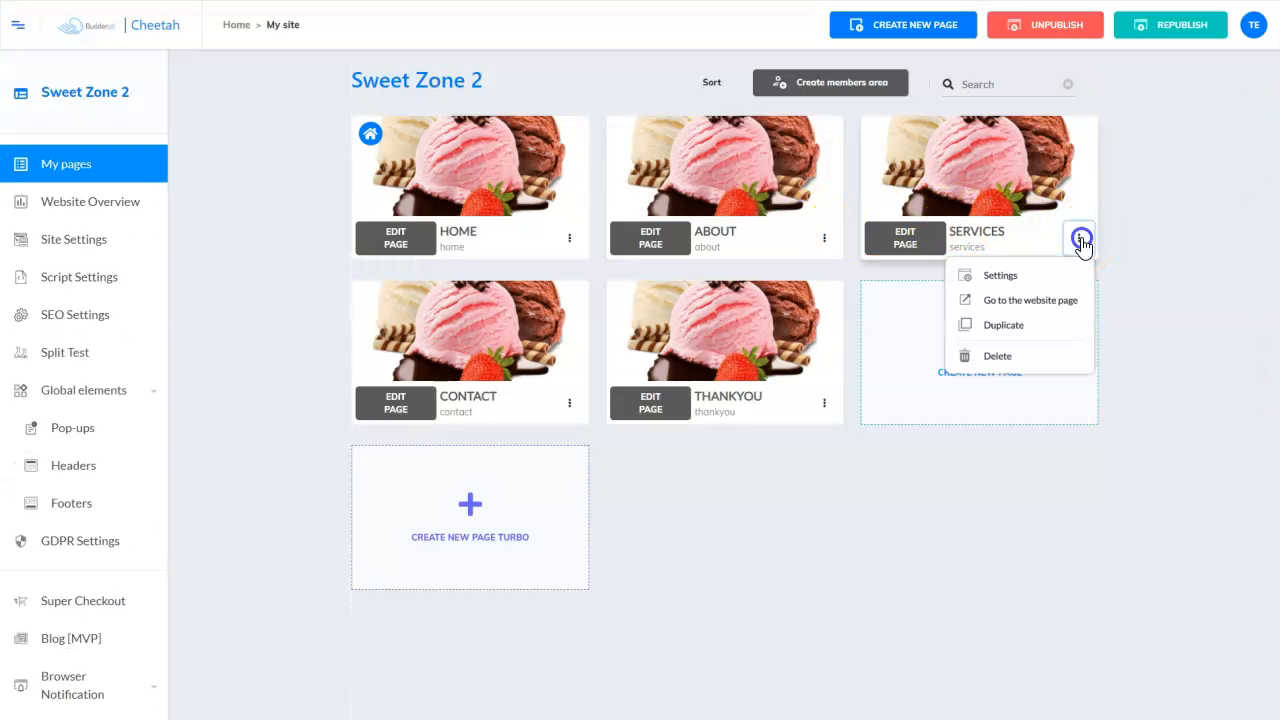
{"action": "left_click", "coordinate": [1002, 274]}
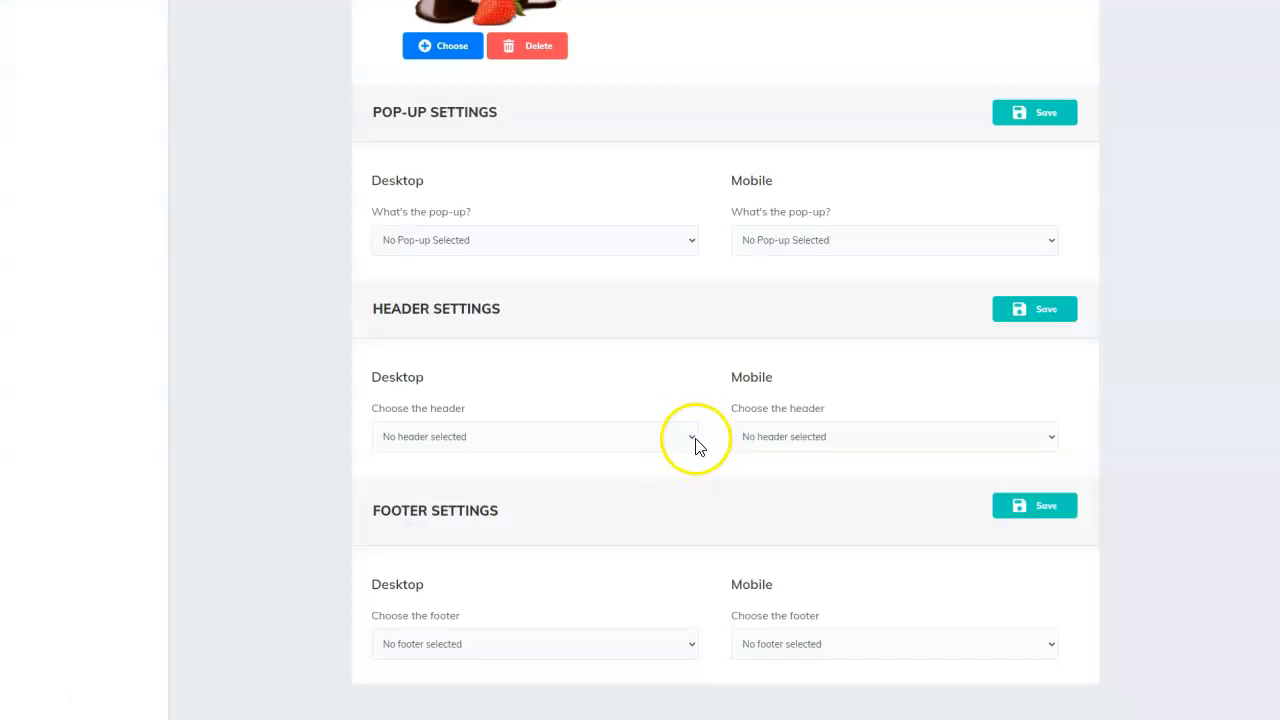
{"action": "left_click", "coordinate": [692, 440]}
{"action": "left_click", "coordinate": [688, 466]}
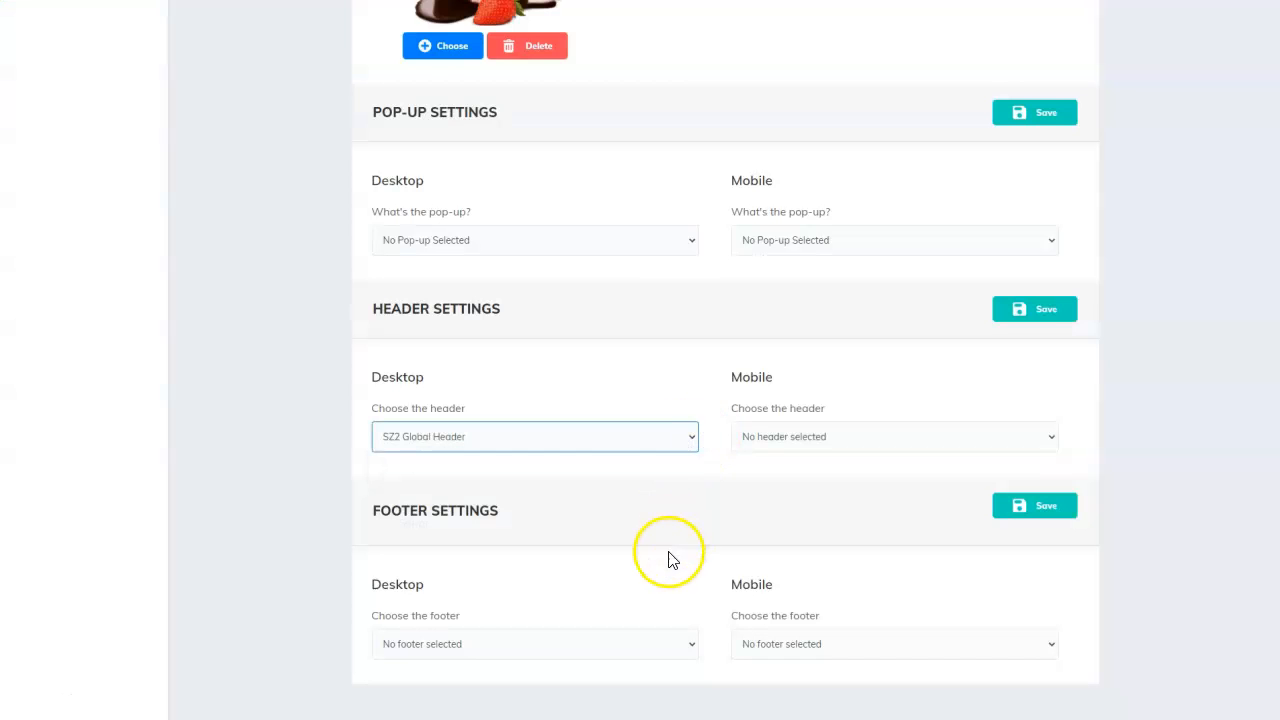
{"action": "left_click", "coordinate": [1053, 127]}
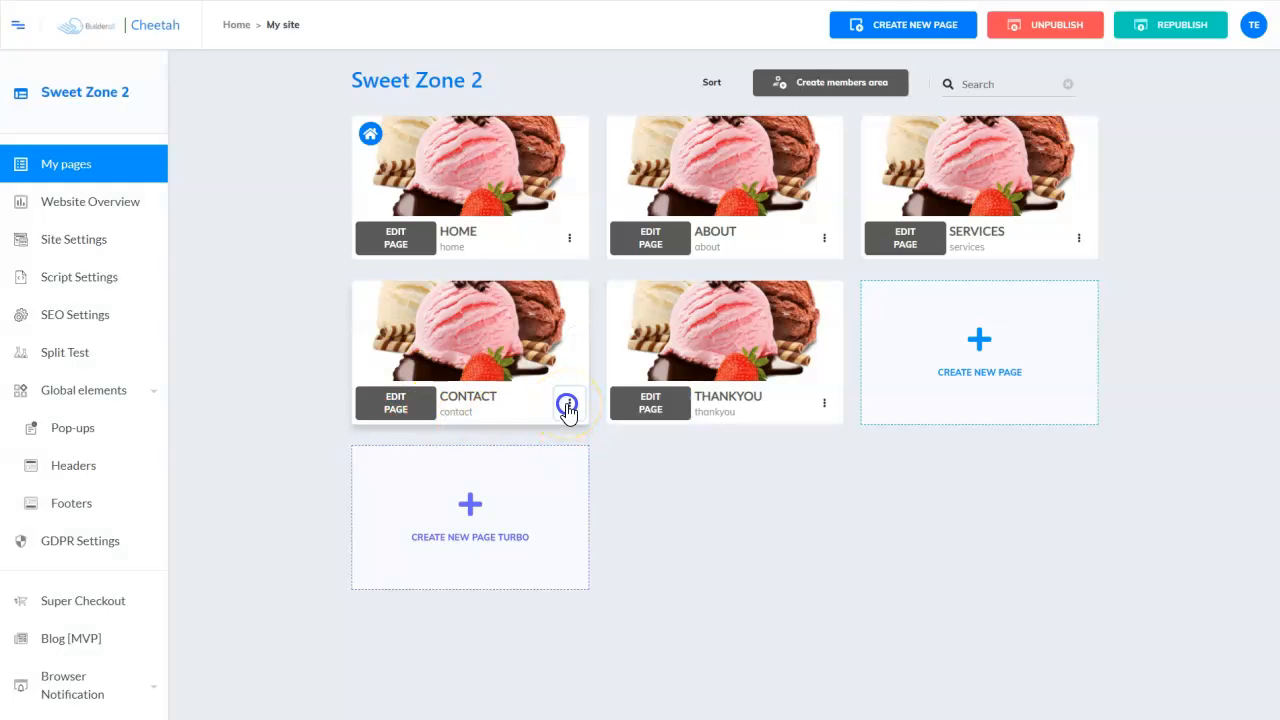
{"action": "left_click", "coordinate": [567, 405]}
- In the CONTACT page settings, pick SZ2 Global Header and SZ2 Global Footer for desktop
{"action": "left_click", "coordinate": [494, 440]}
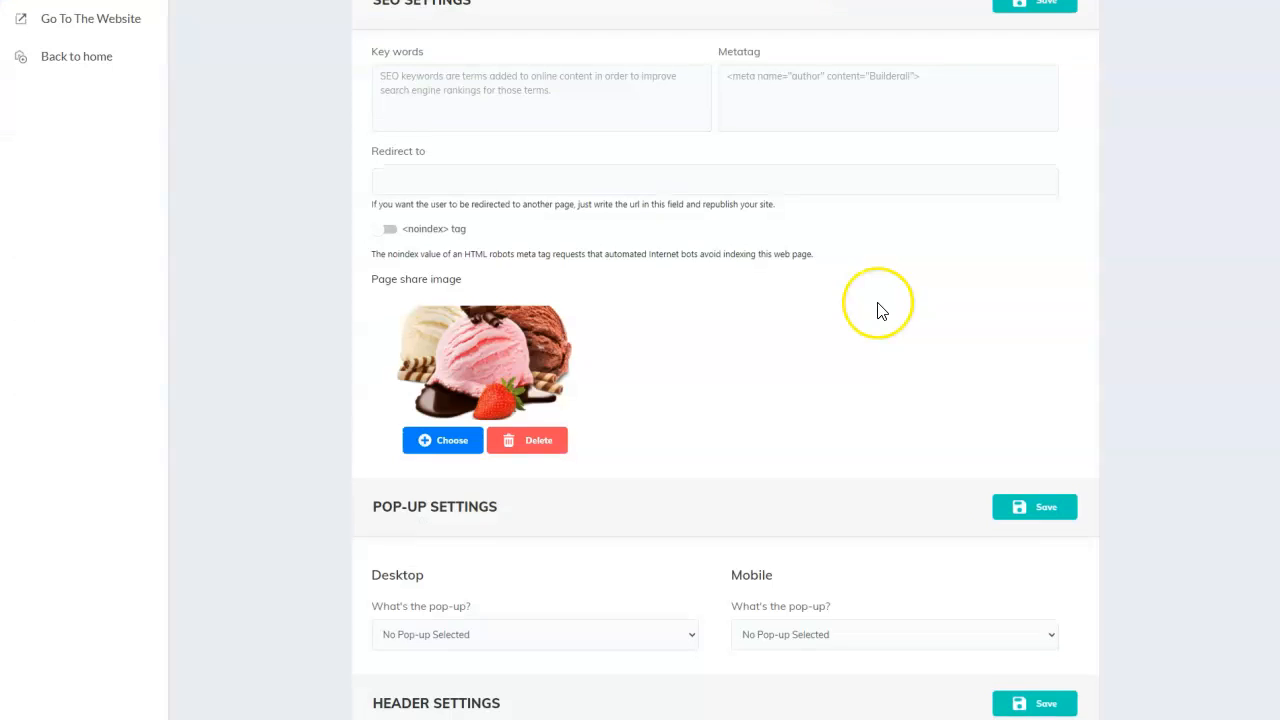
{"action": "scroll", "coordinate": [860, 310], "scroll_direction": "down", "scroll_amount": 4}
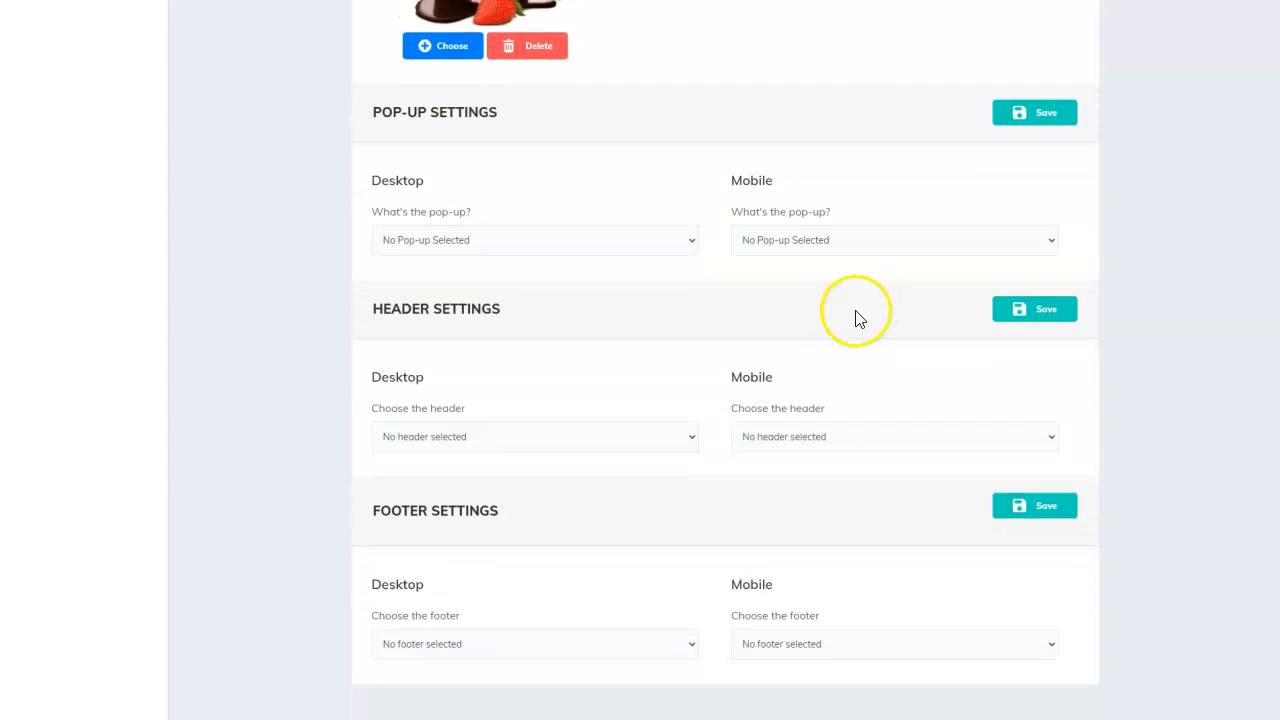
{"action": "left_click", "coordinate": [688, 436]}
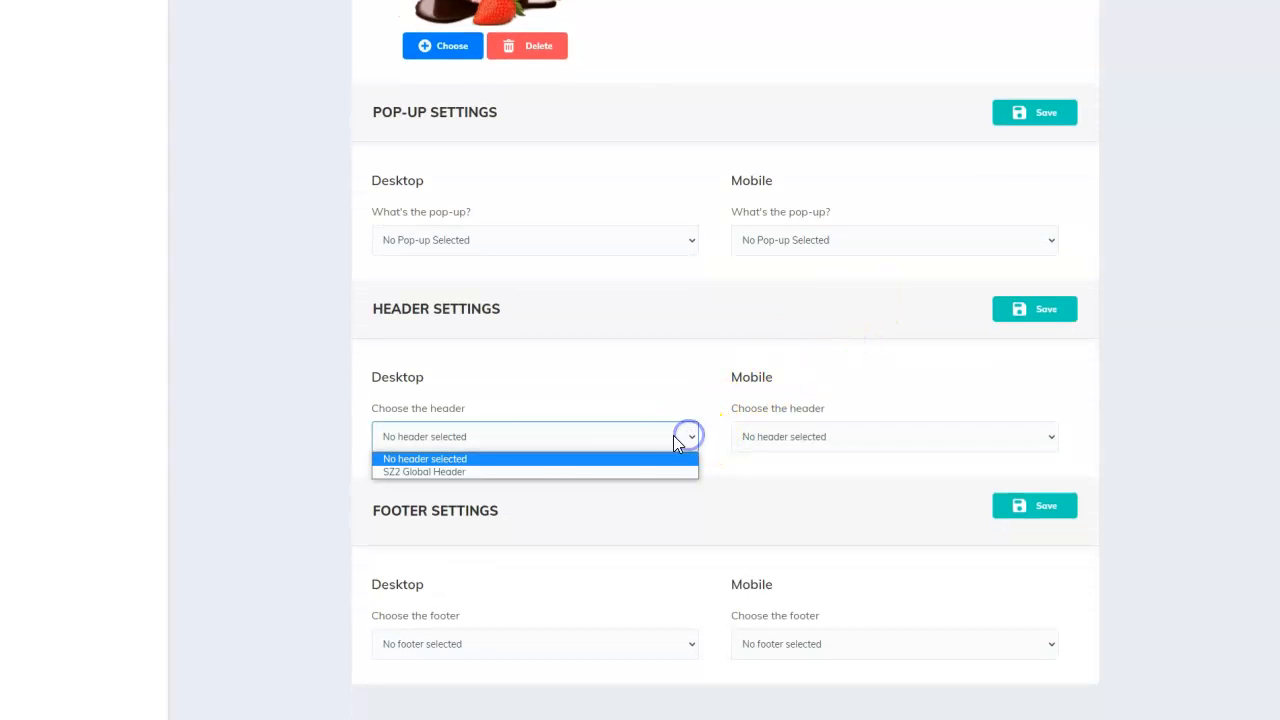
{"action": "left_click", "coordinate": [450, 471]}
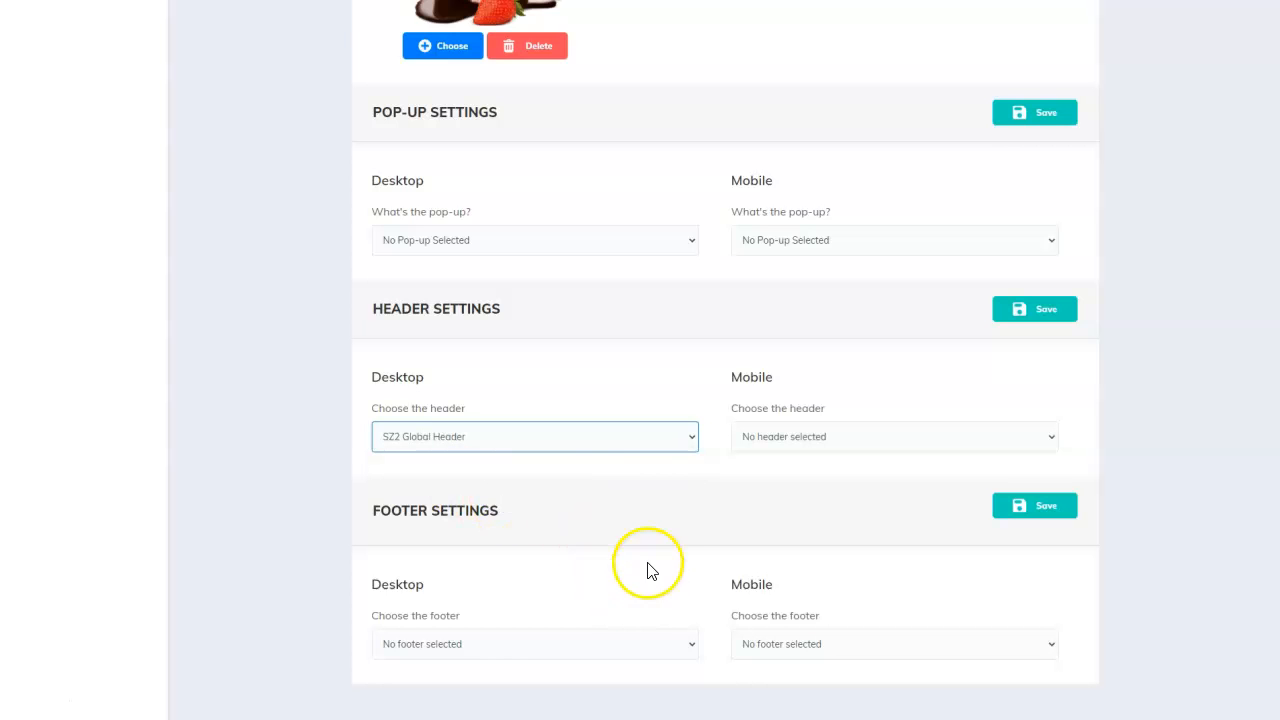
{"action": "left_click", "coordinate": [691, 644]}
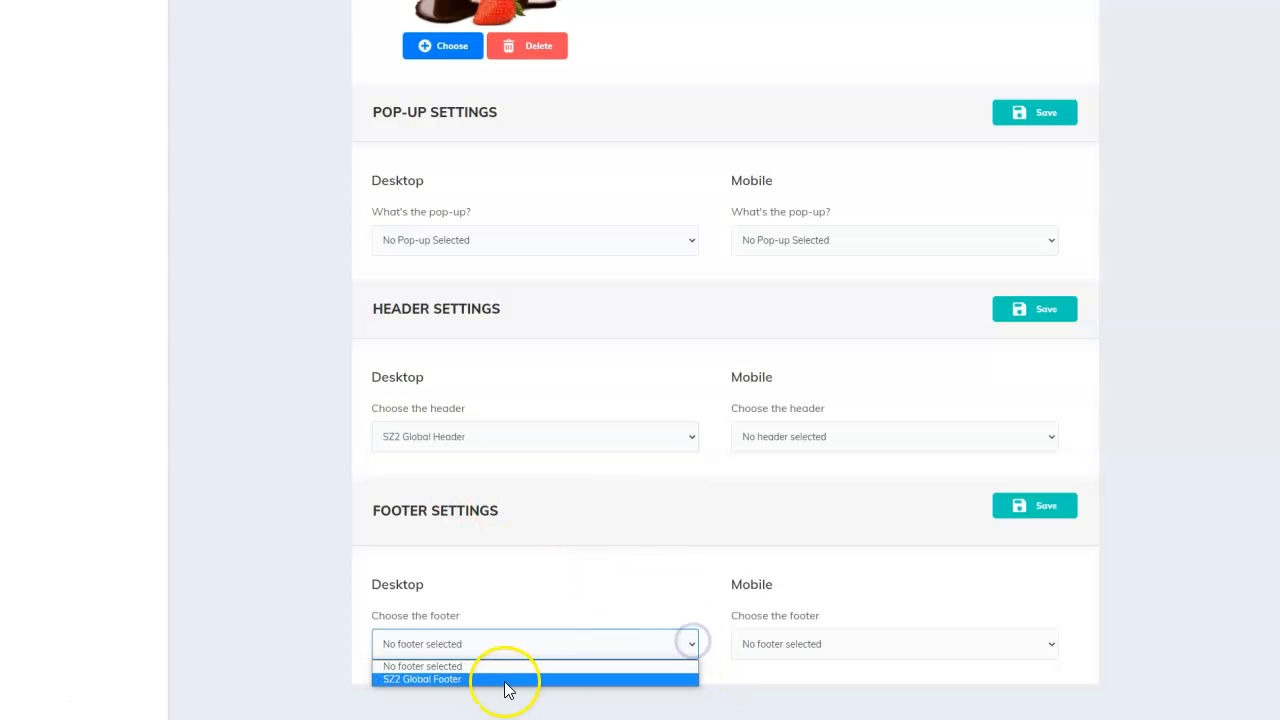
{"action": "left_click", "coordinate": [424, 682]}
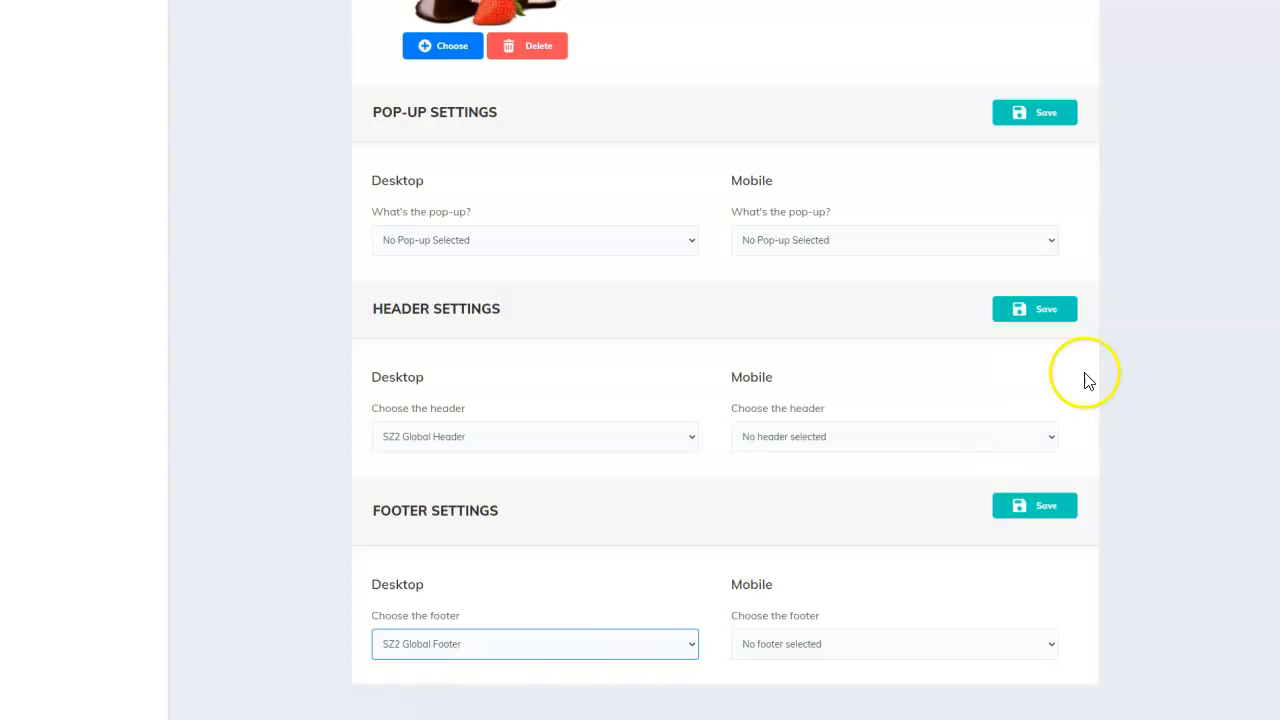
{"action": "scroll", "coordinate": [1266, 400], "scroll_direction": "up", "scroll_amount": 15}
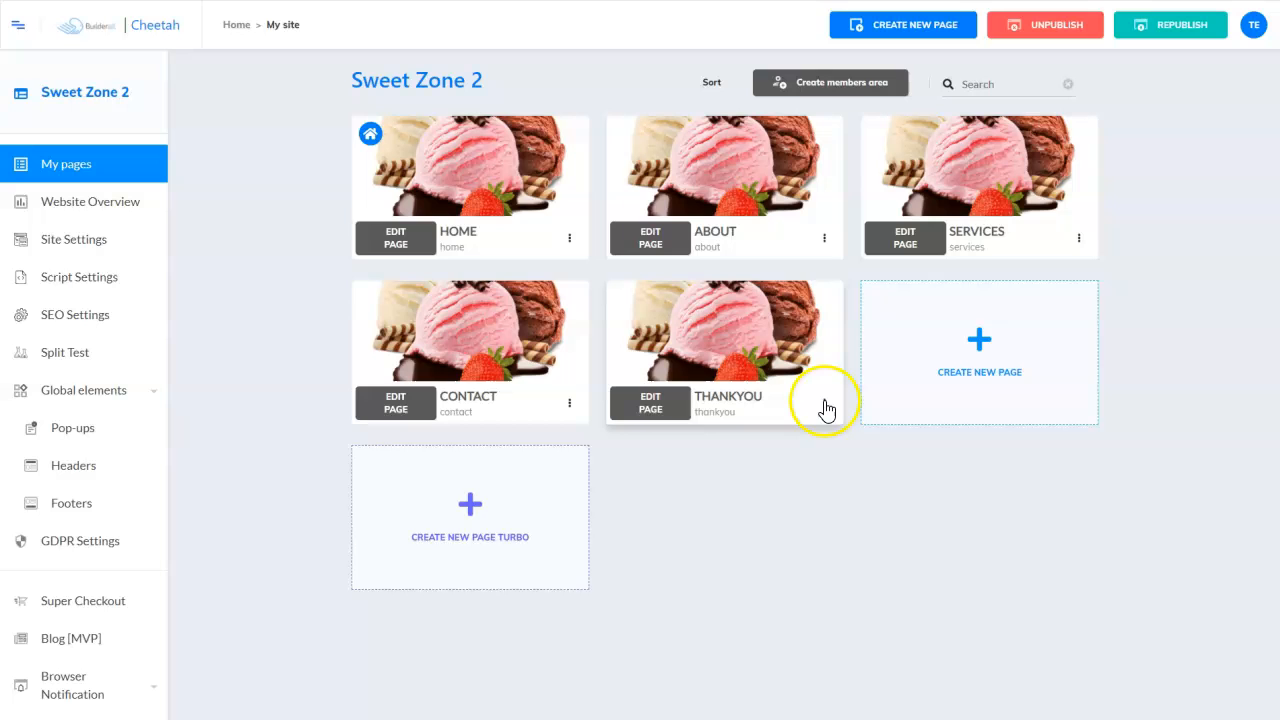
- Set the THANKYOU page's desktop header and footer to SZ2 Global Header and SZ2 Global Footer, then save
{"action": "left_click", "coordinate": [824, 403]}
{"action": "left_click", "coordinate": [738, 437]}
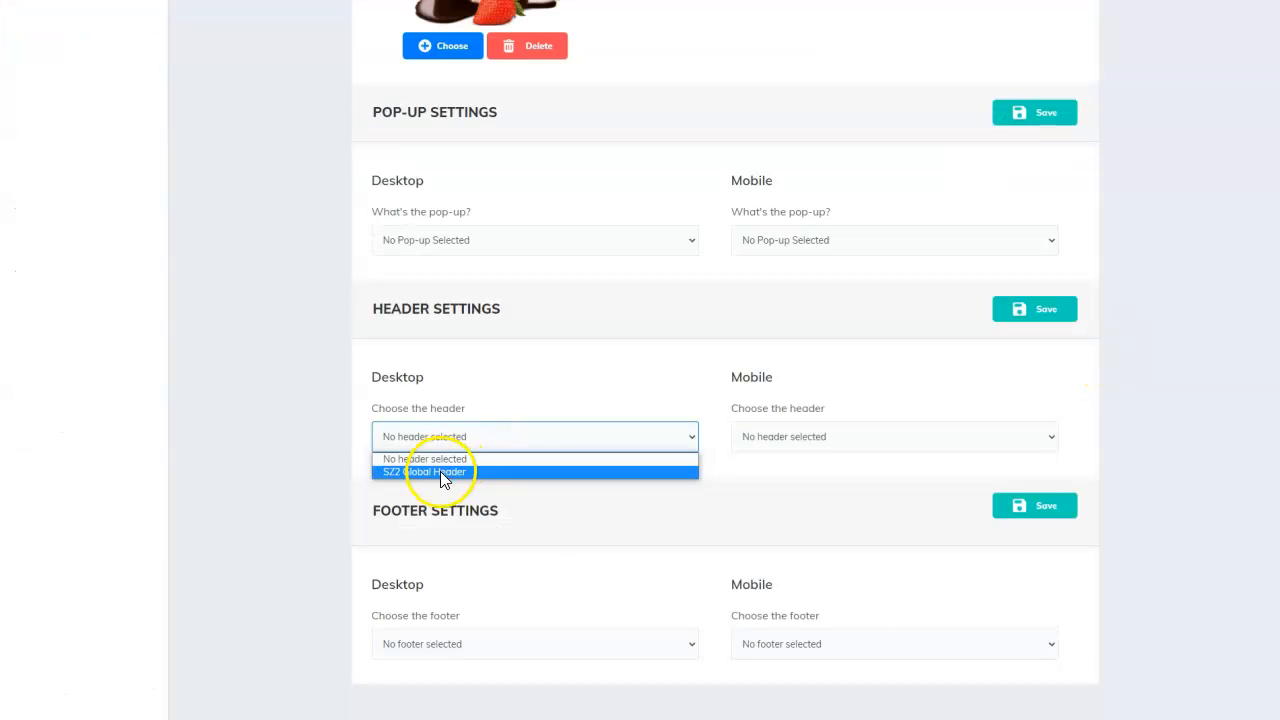
{"action": "left_click", "coordinate": [443, 471]}
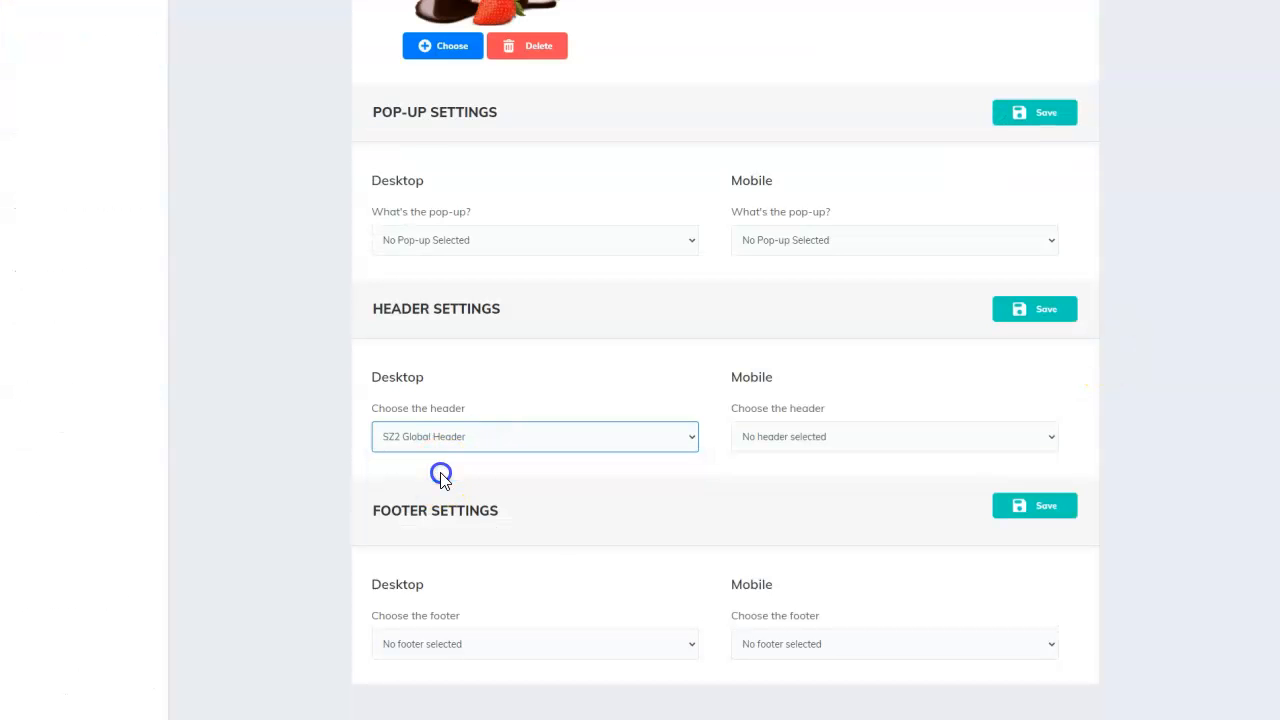
{"action": "left_click", "coordinate": [689, 643]}
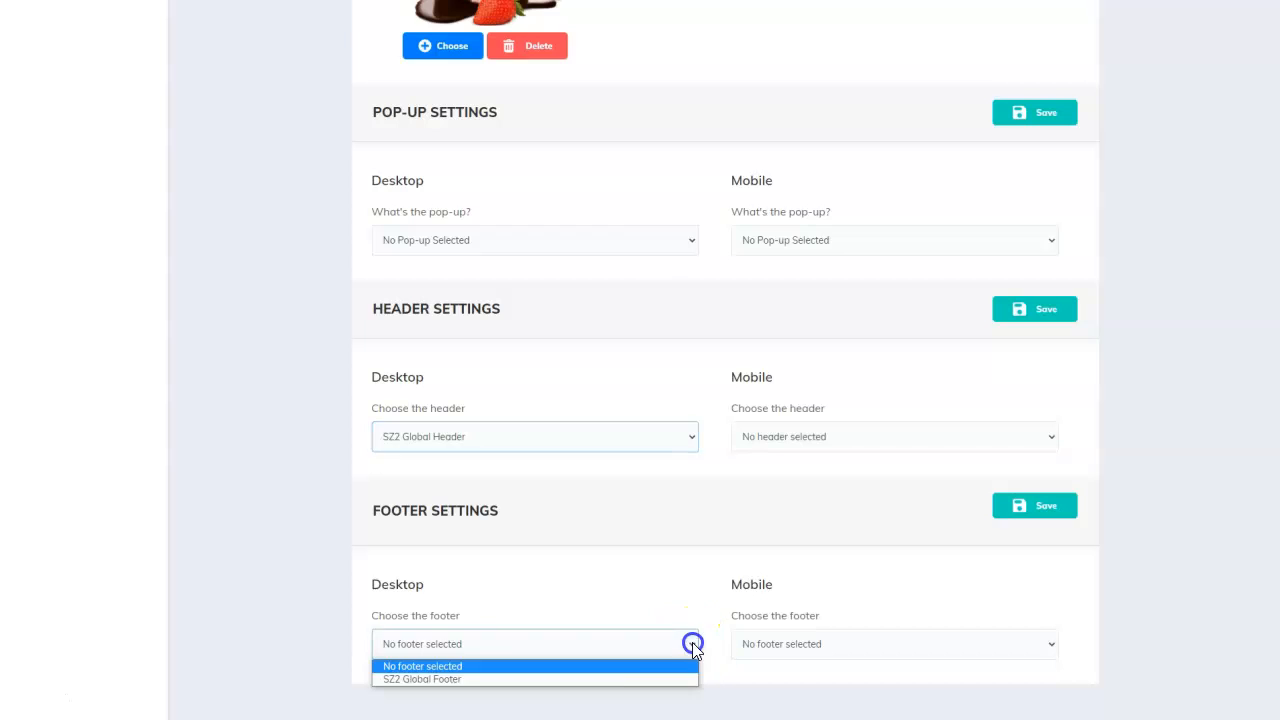
{"action": "left_click", "coordinate": [586, 678]}
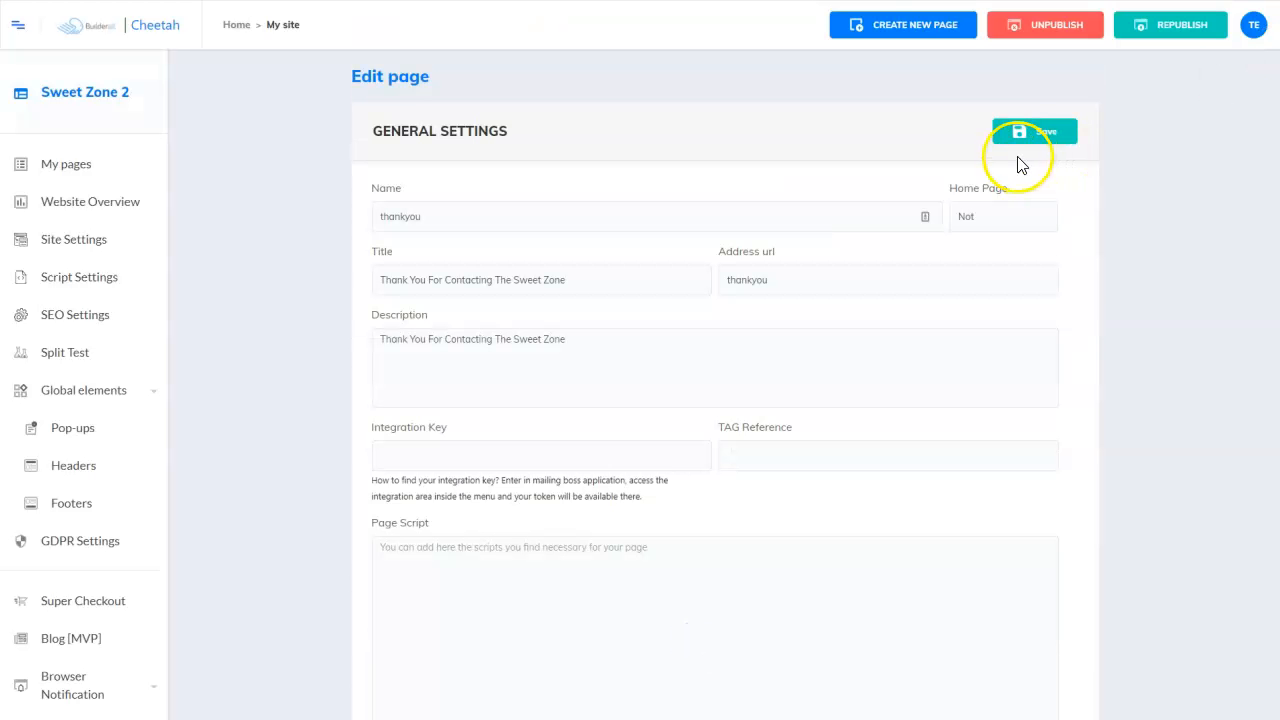
{"action": "left_click", "coordinate": [1036, 136]}
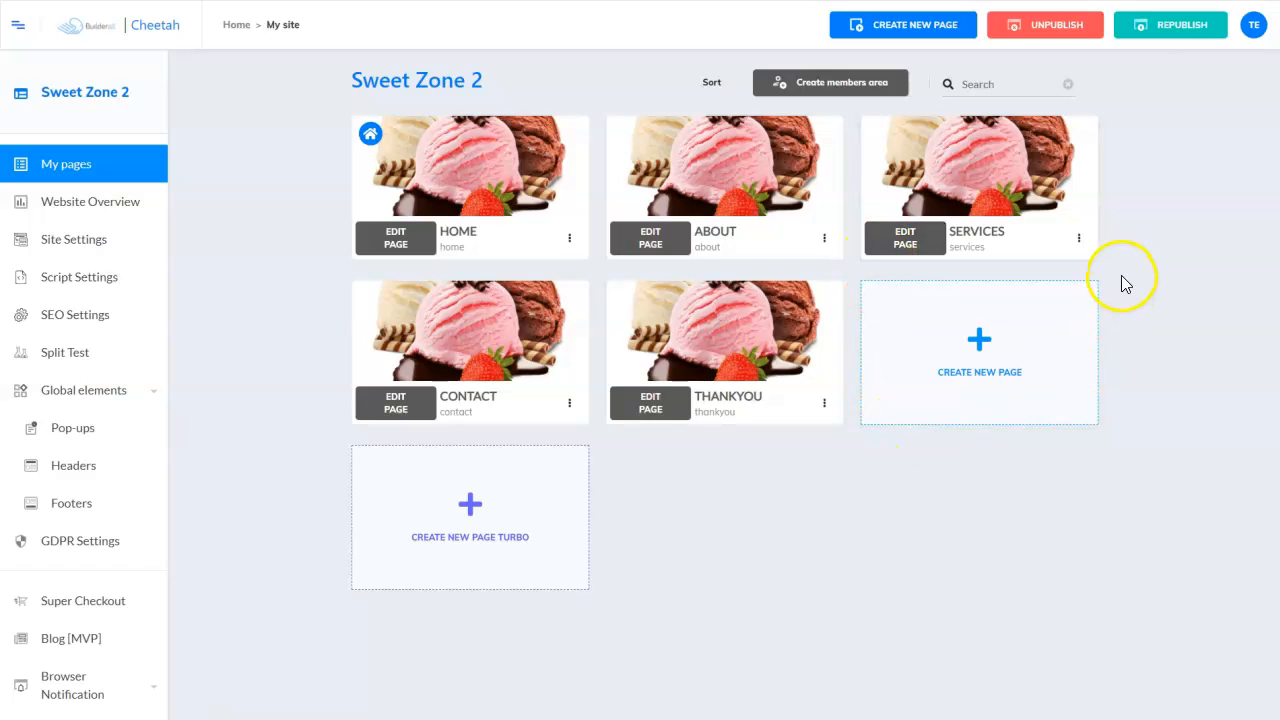
- Republish the Sweet Zone 2 site and open the live THANKYOU page
{"action": "left_click", "coordinate": [1169, 35]}
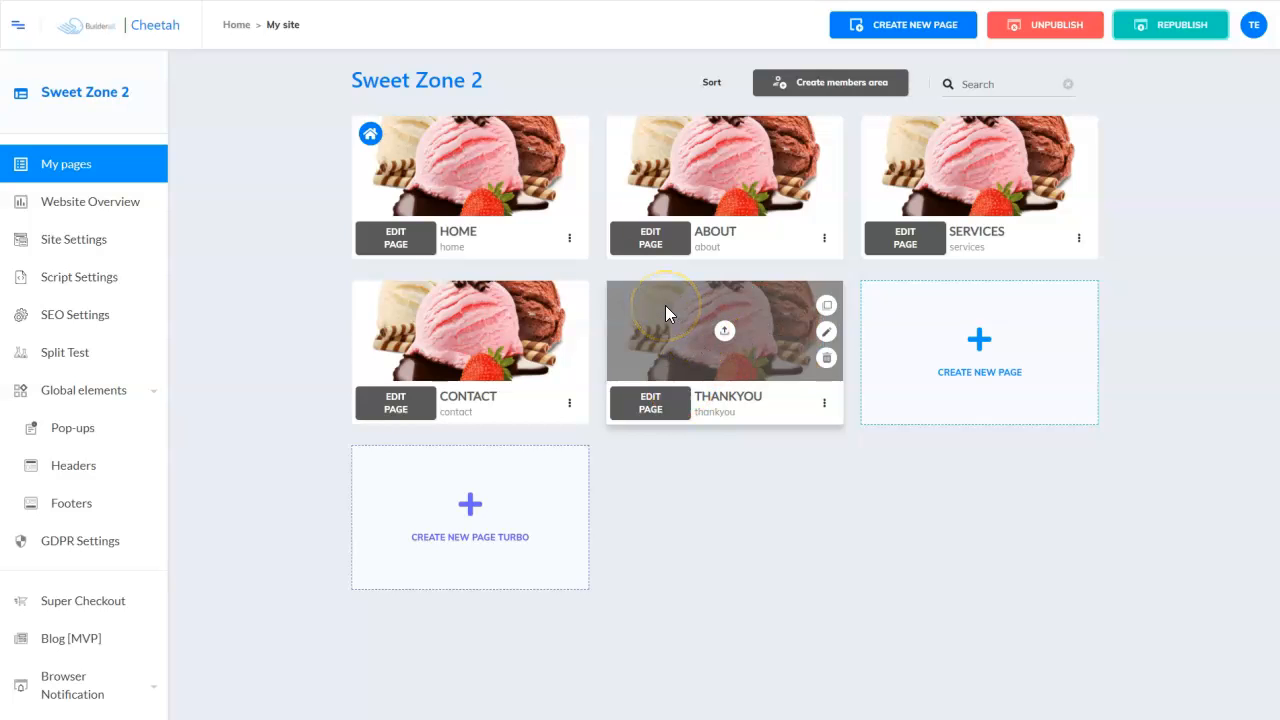
{"action": "left_click", "coordinate": [823, 404]}
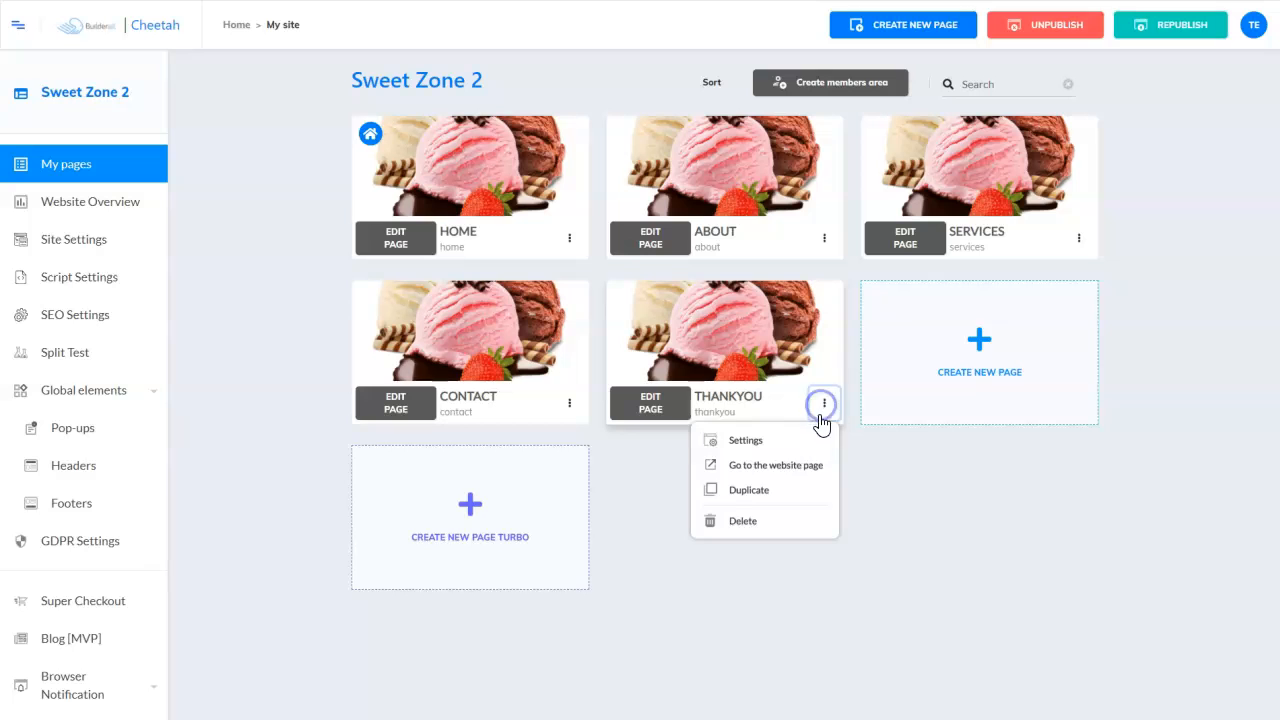
{"action": "left_click", "coordinate": [797, 466]}
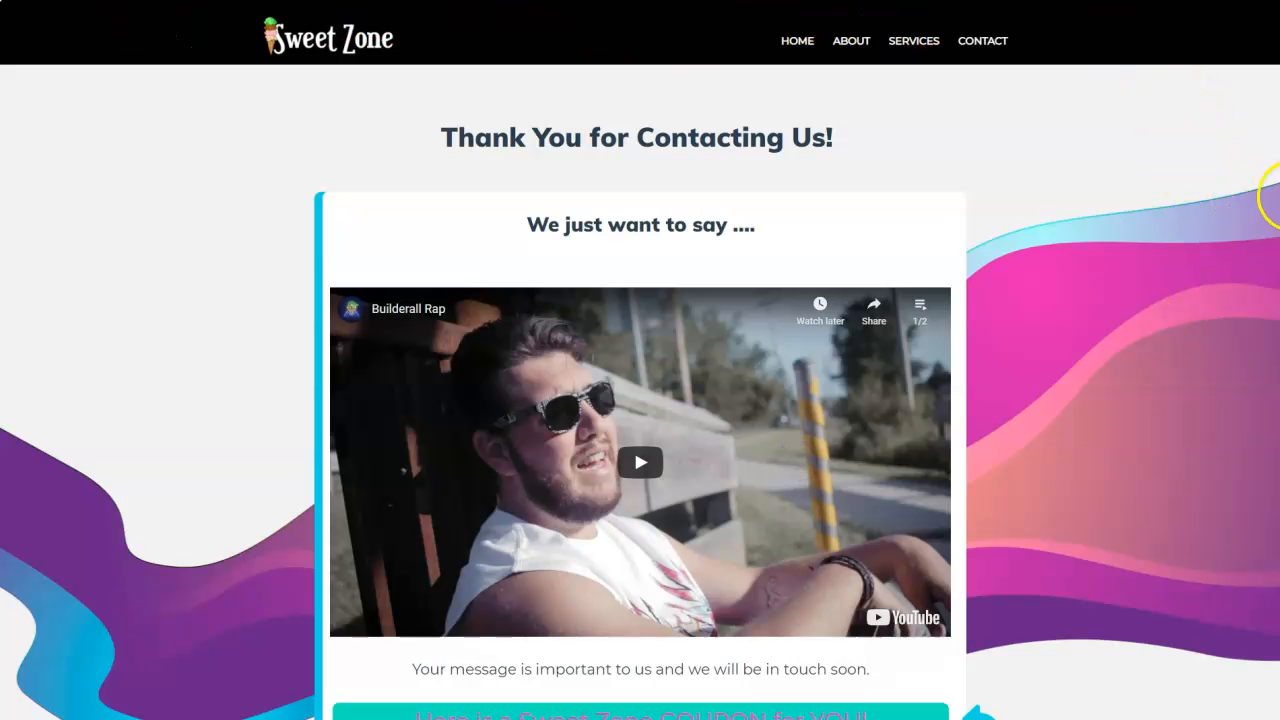
- Scroll through the live thank-you page to check the global header and its content
{"action": "scroll", "coordinate": [1274, 194], "scroll_direction": "down", "scroll_amount": 3}
{"action": "scroll", "coordinate": [1276, 498], "scroll_direction": "up", "scroll_amount": 3}
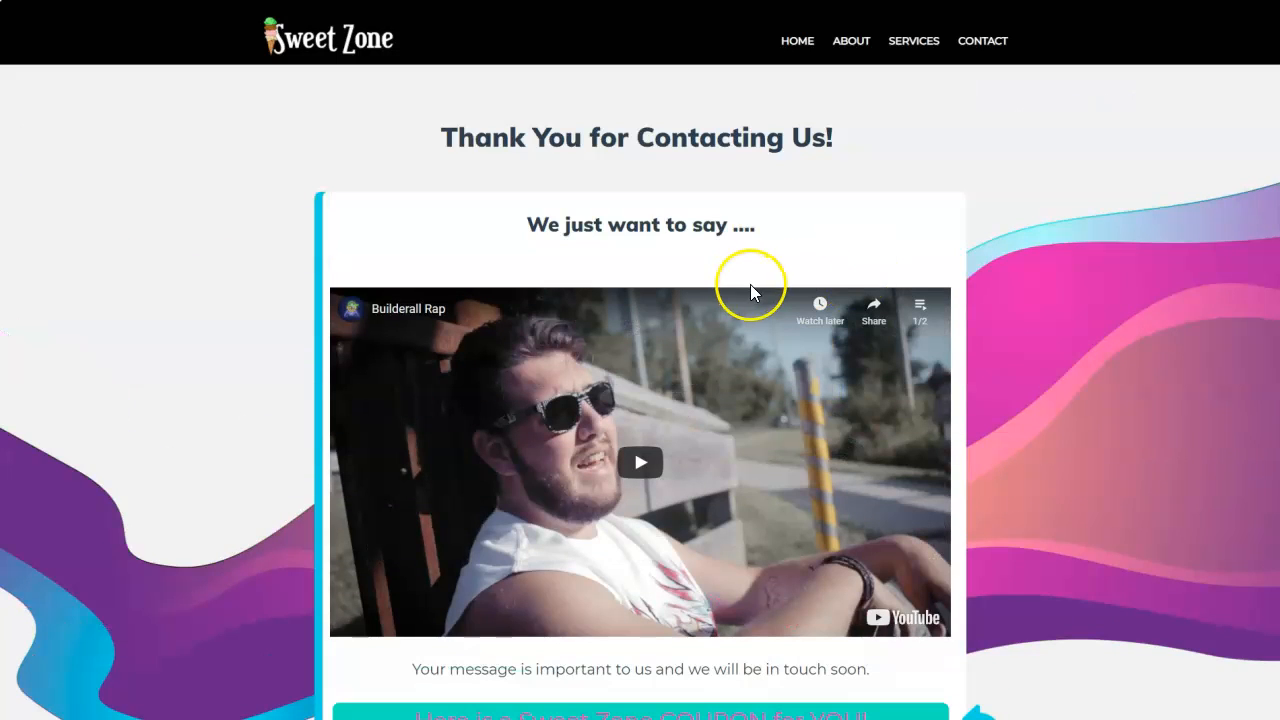